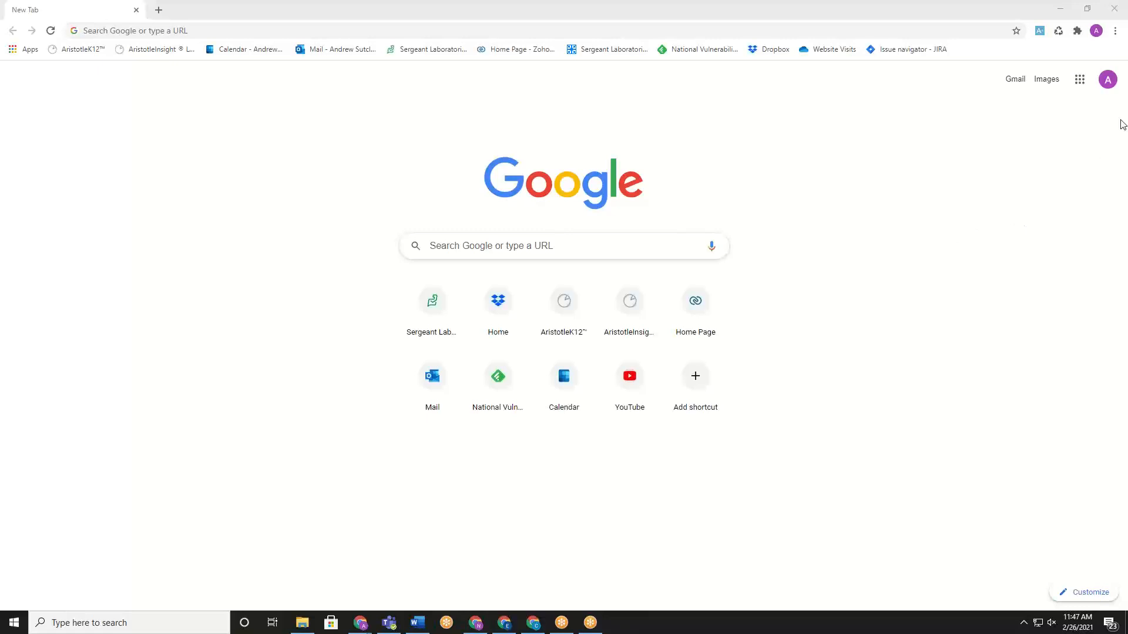
# Step: Check which account is signed in to the browser and whether the Aristotle Educator extension is installed
pyautogui.click(1096, 31)
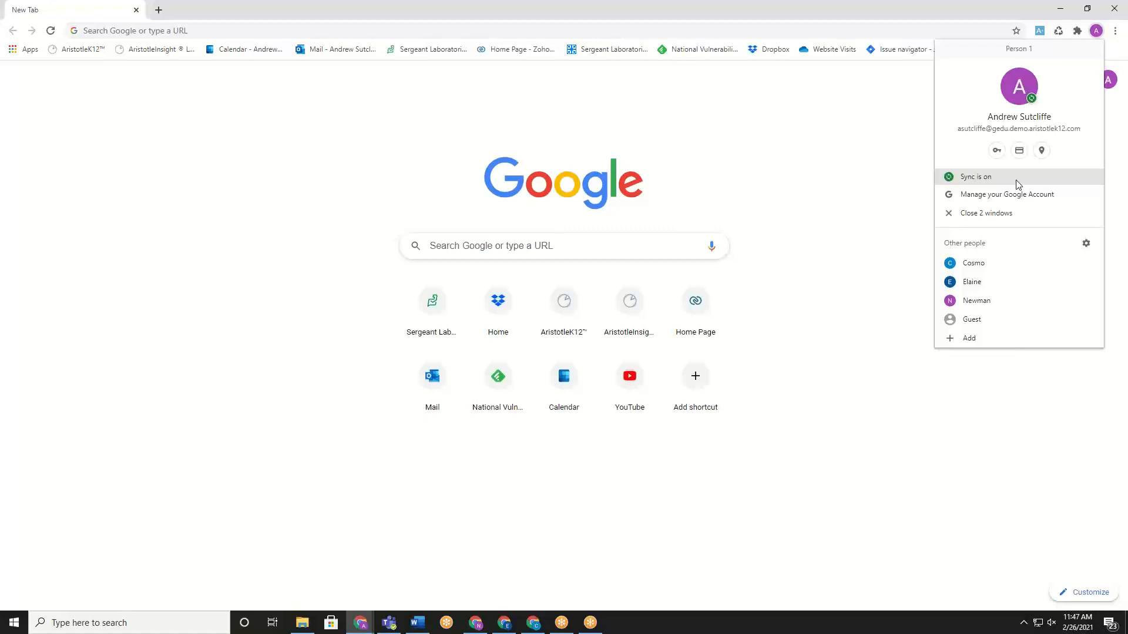
pyautogui.click(845, 210)
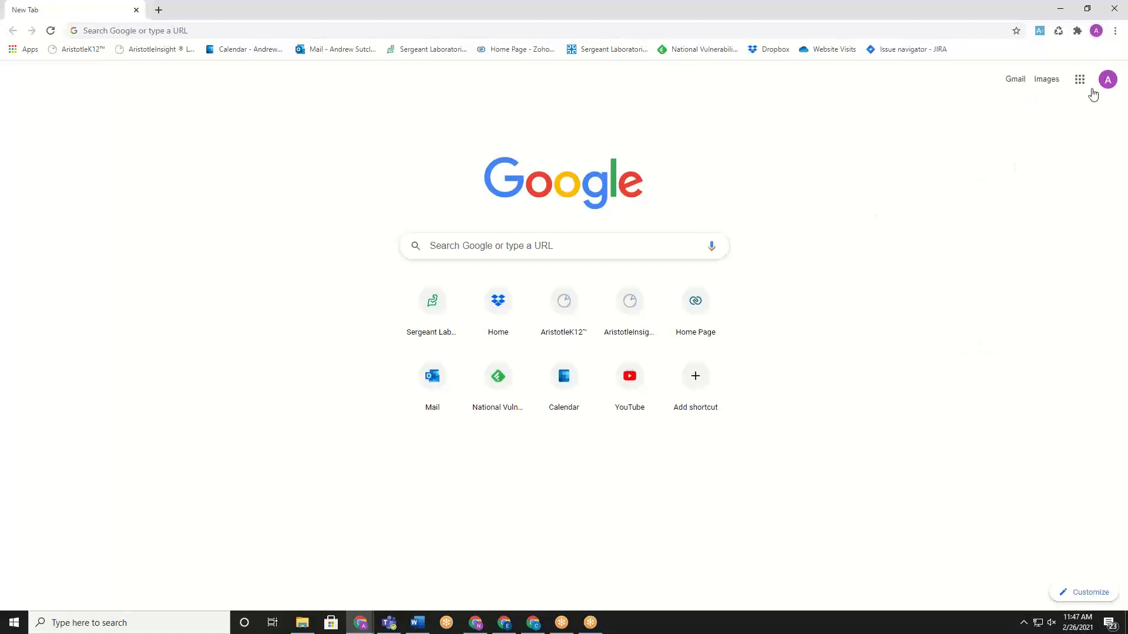
pyautogui.click(1076, 32)
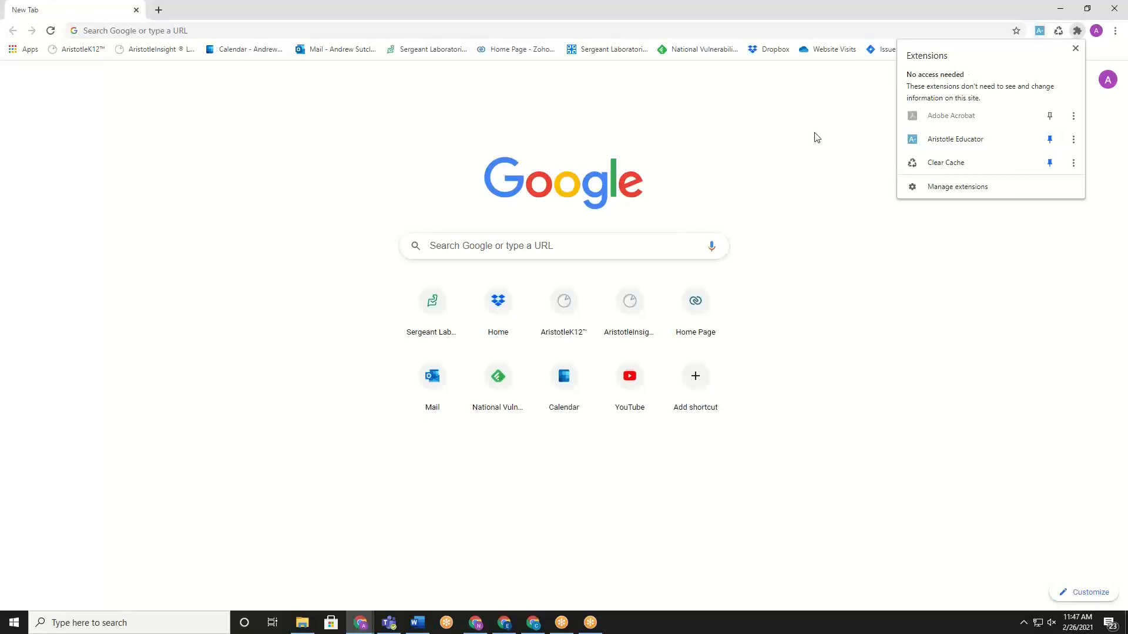
pyautogui.click(867, 214)
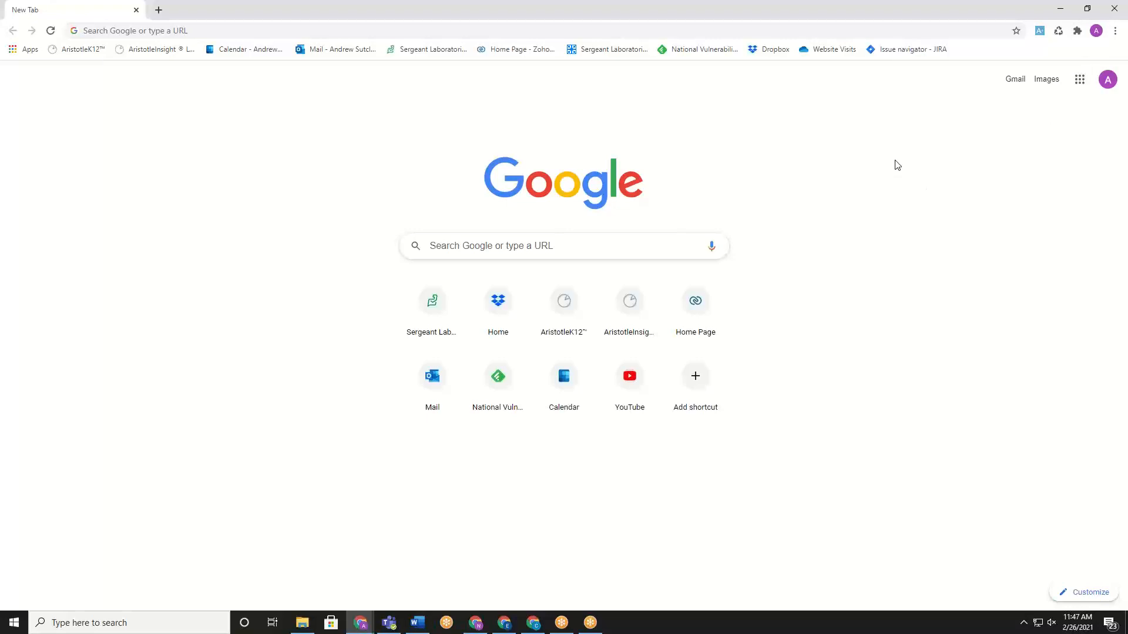
# Step: Open the Borderless Classroom dashboard from the browser page and maximize its window
pyautogui.rightClick(896, 165)
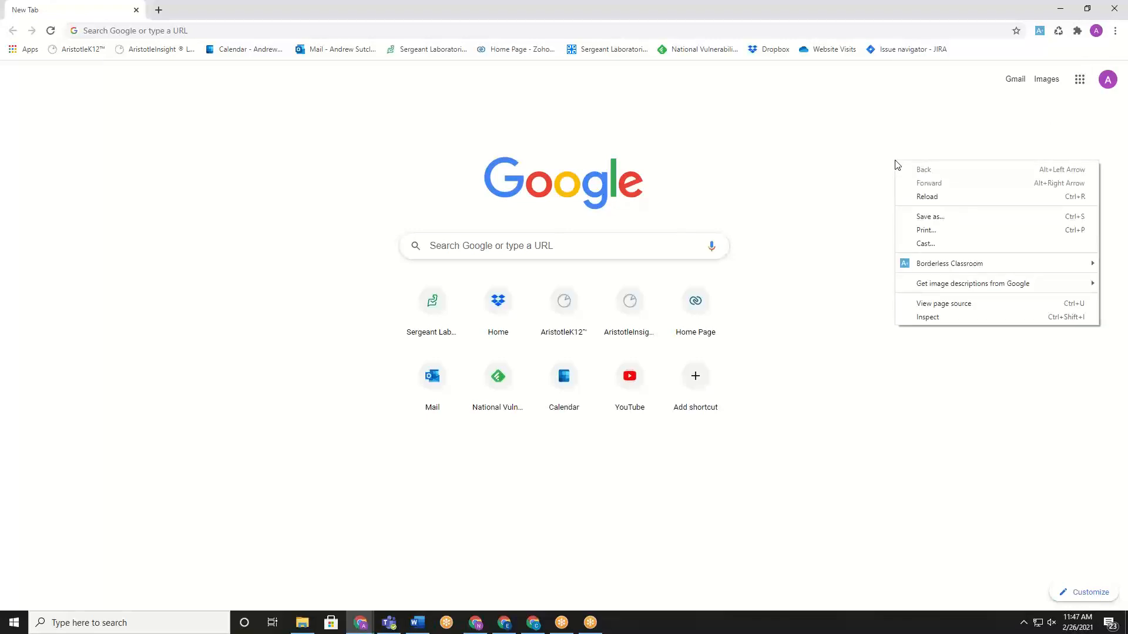
pyautogui.moveTo(1011, 268)
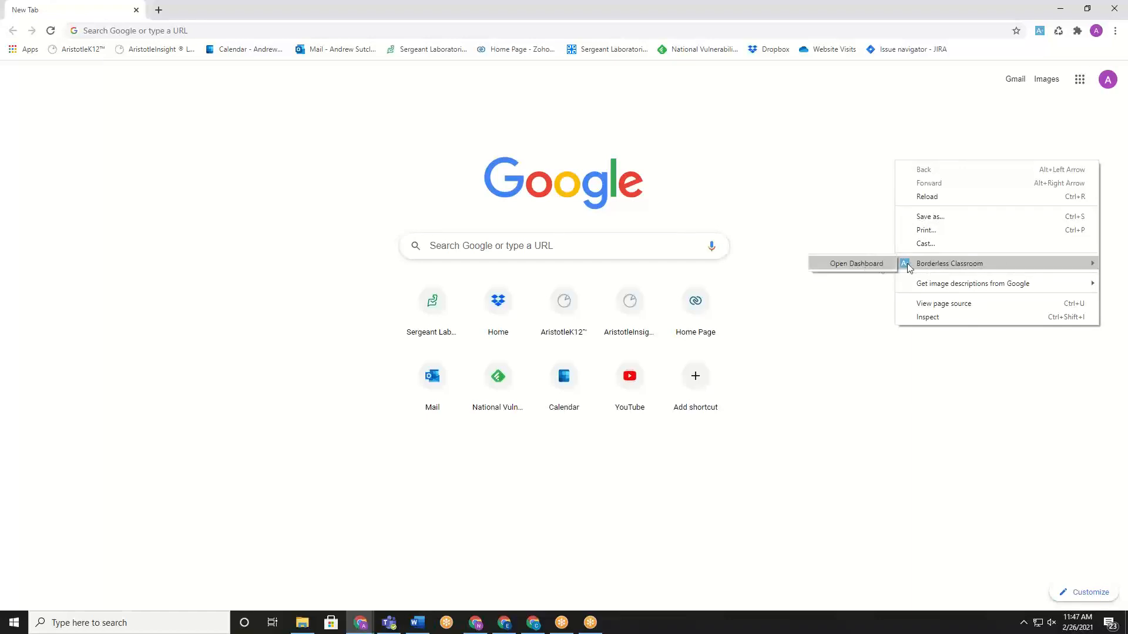
pyautogui.click(855, 266)
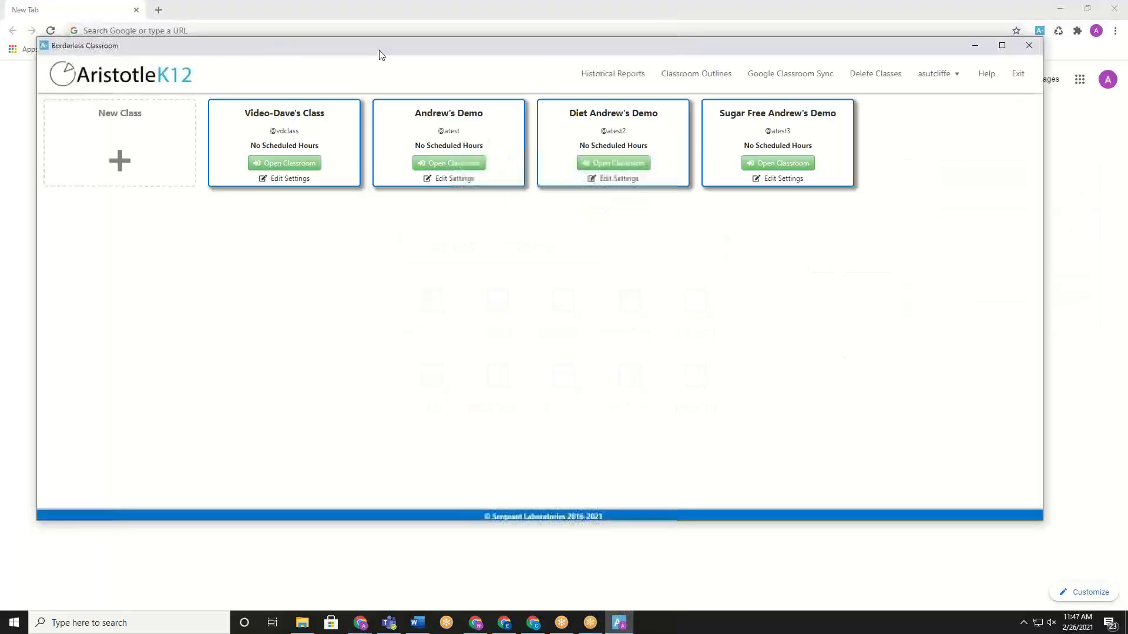
pyautogui.moveTo(381, 54); pyautogui.dragTo(383, 3)
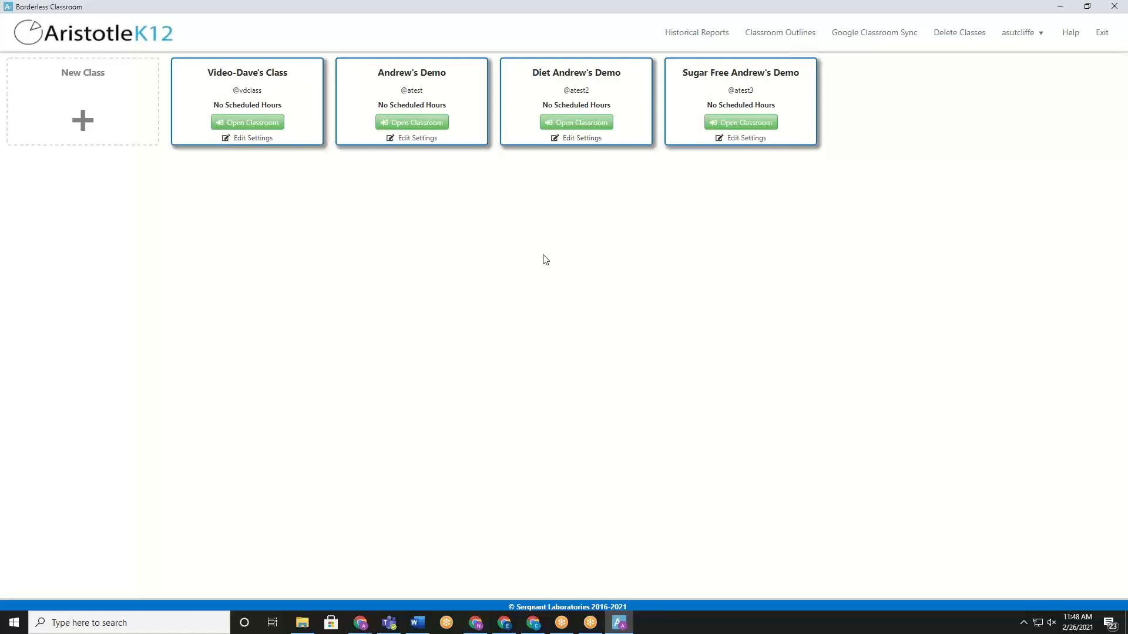
# Step: Review the classes available to sync from Google Classroom, without syncing any
pyautogui.click(868, 47)
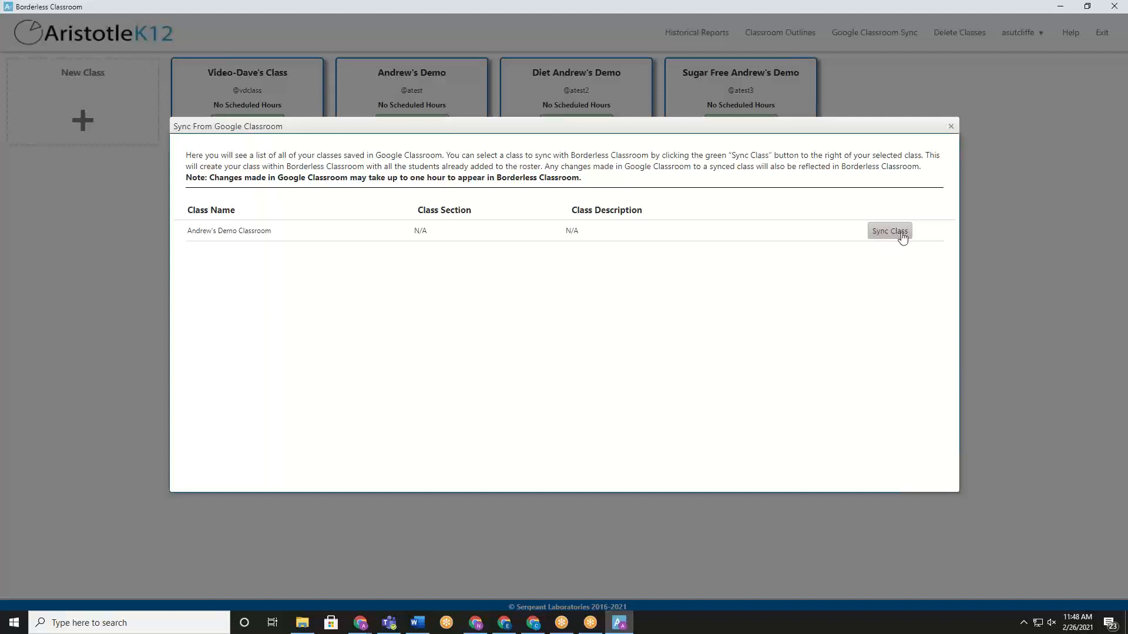
pyautogui.click(950, 128)
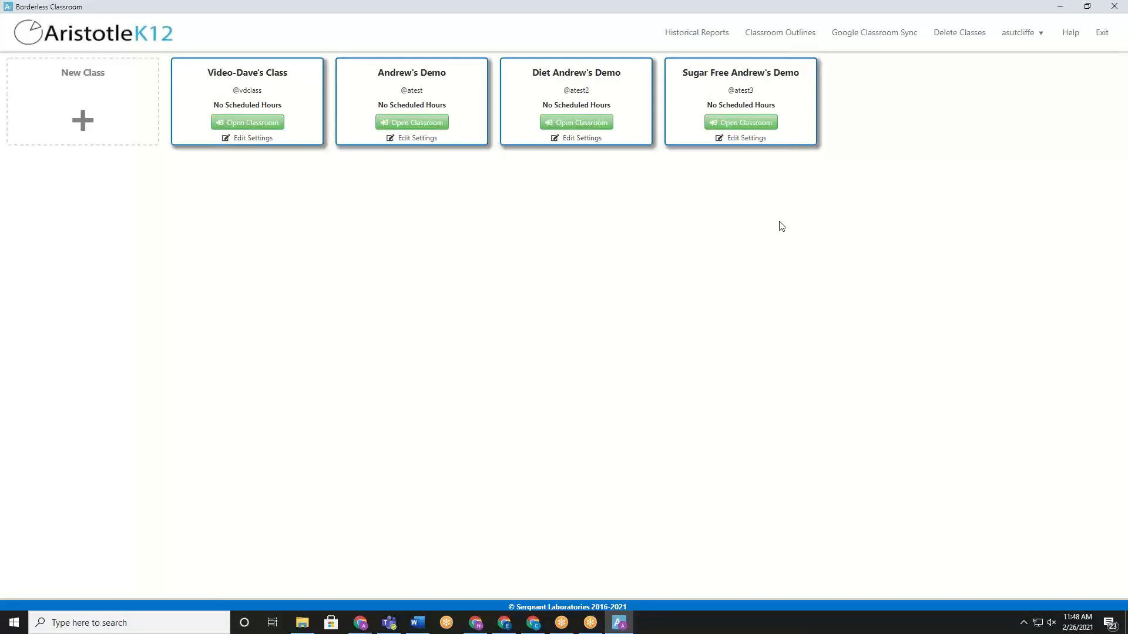
# Step: Review the new-class form and its User and Computer roster types, leaving it without creating a class
pyautogui.click(115, 104)
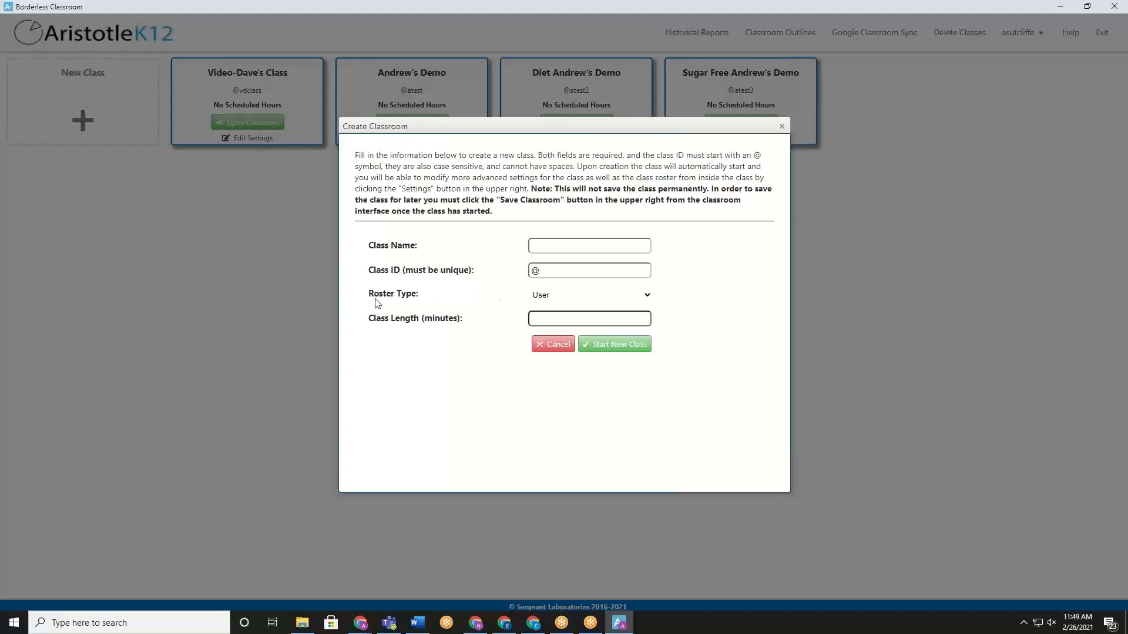
pyautogui.click(610, 298)
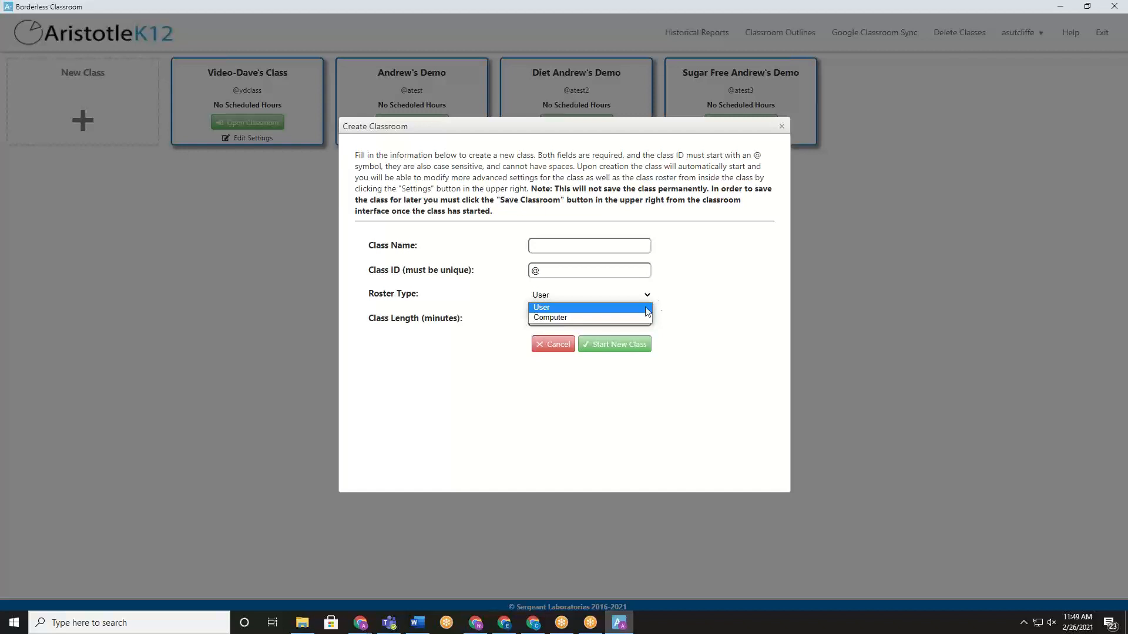
pyautogui.click(626, 312)
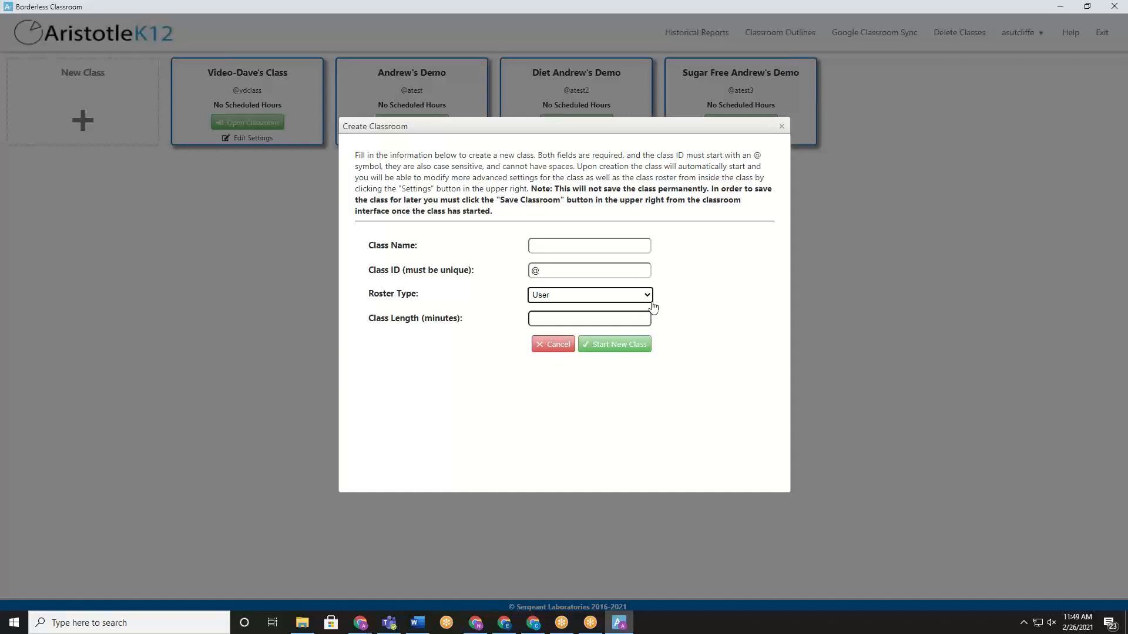
pyautogui.click(646, 295)
pyautogui.click(640, 317)
pyautogui.click(594, 295)
pyautogui.click(593, 308)
pyautogui.click(782, 127)
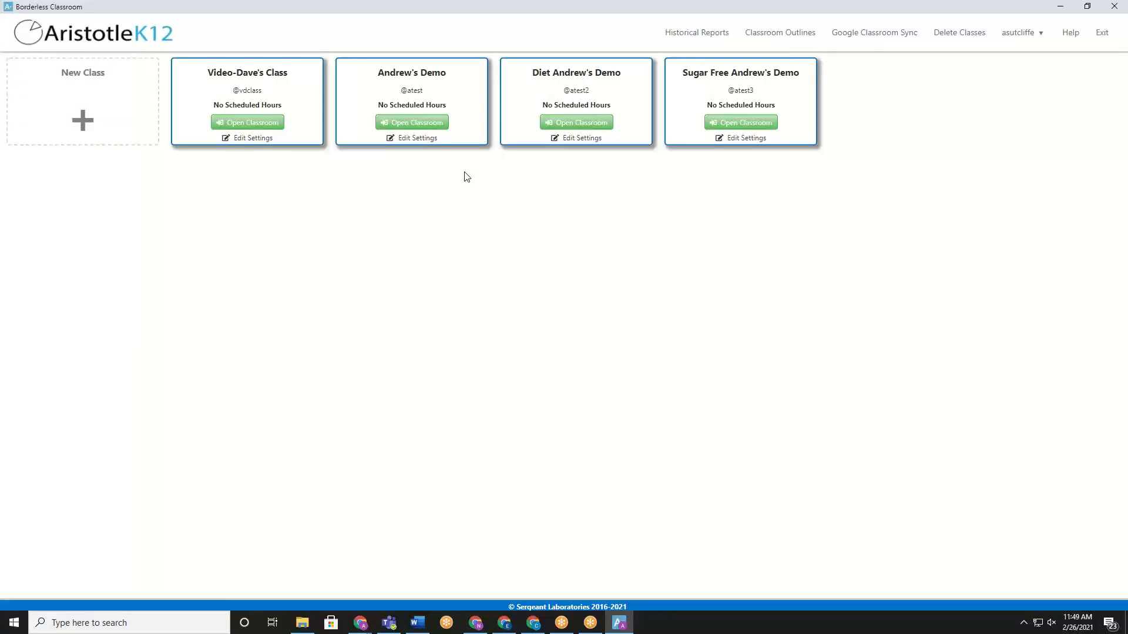
pyautogui.click(423, 122)
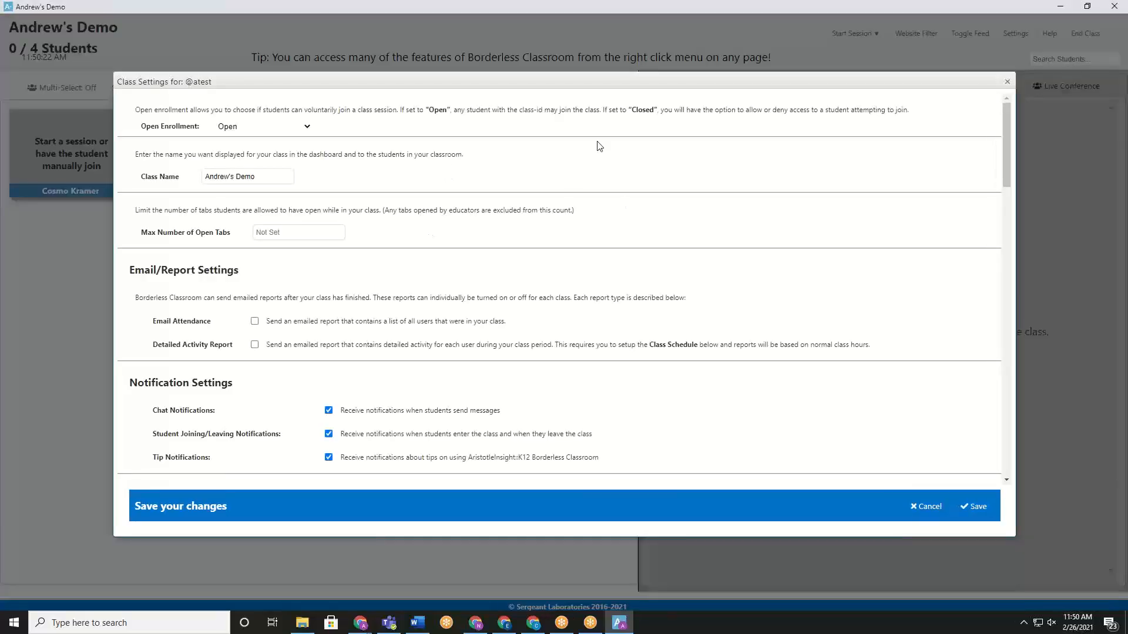
pyautogui.scroll(-5, 622, 200)
pyautogui.scroll(-10, 613, 185)
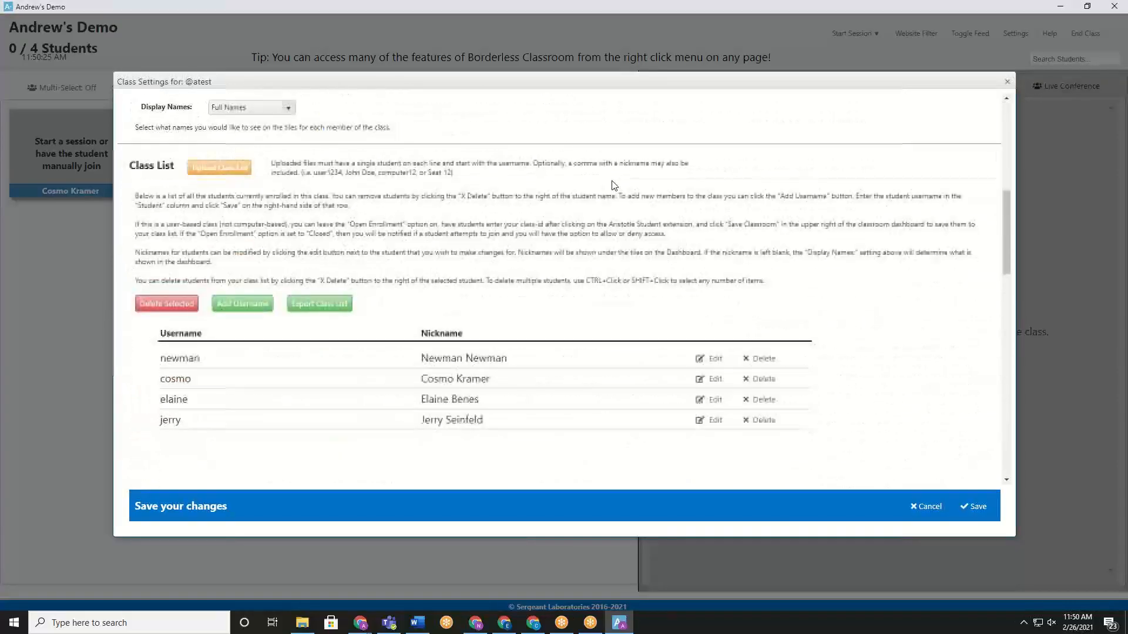
pyautogui.scroll(-1, 592, 332)
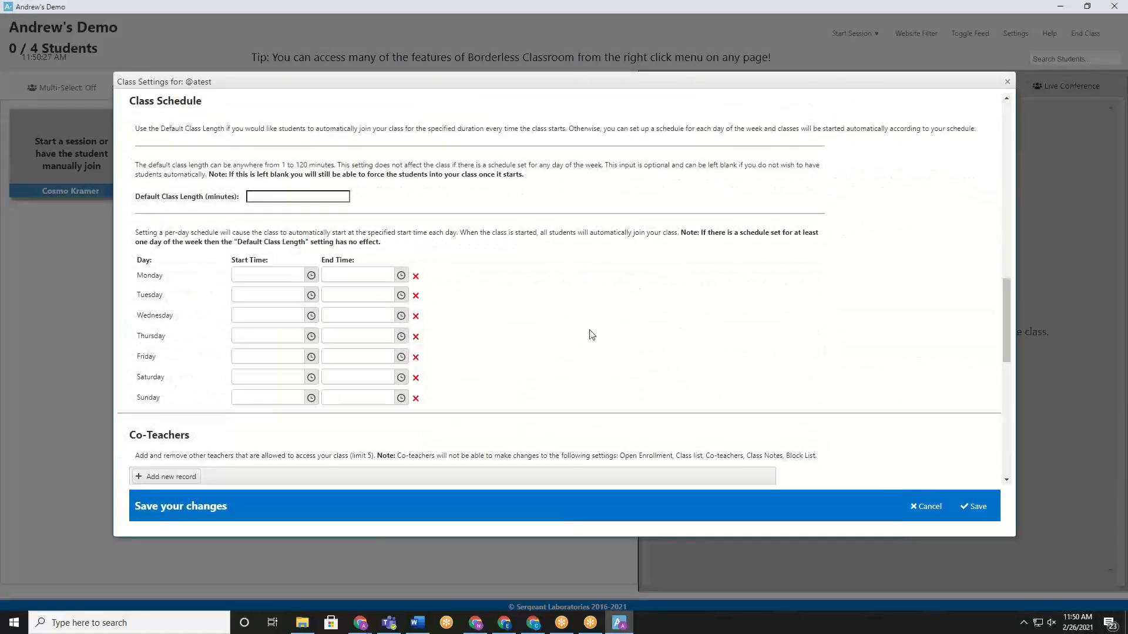
pyautogui.scroll(1, 574, 397)
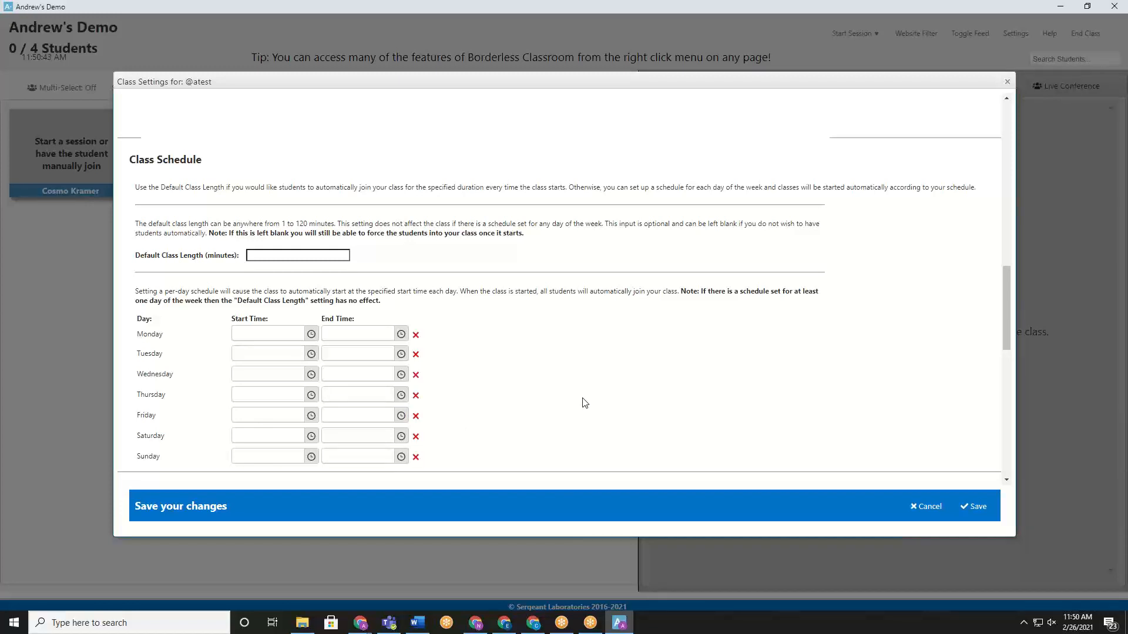
pyautogui.click(1006, 81)
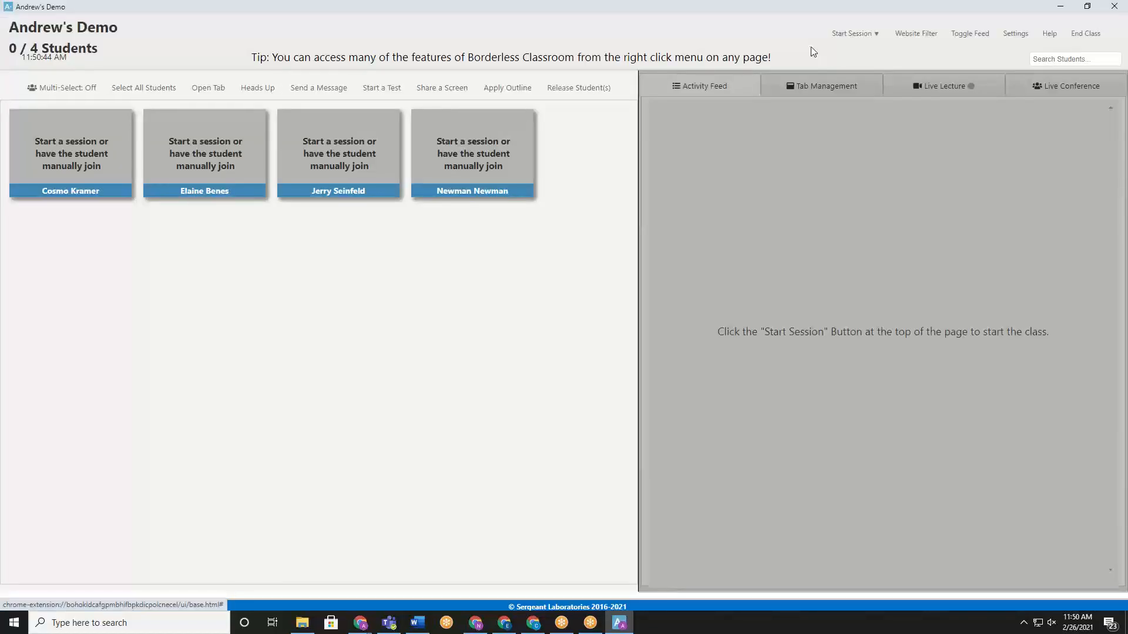
# Step: Start a class session with a custom length of 60 minutes
pyautogui.click(849, 34)
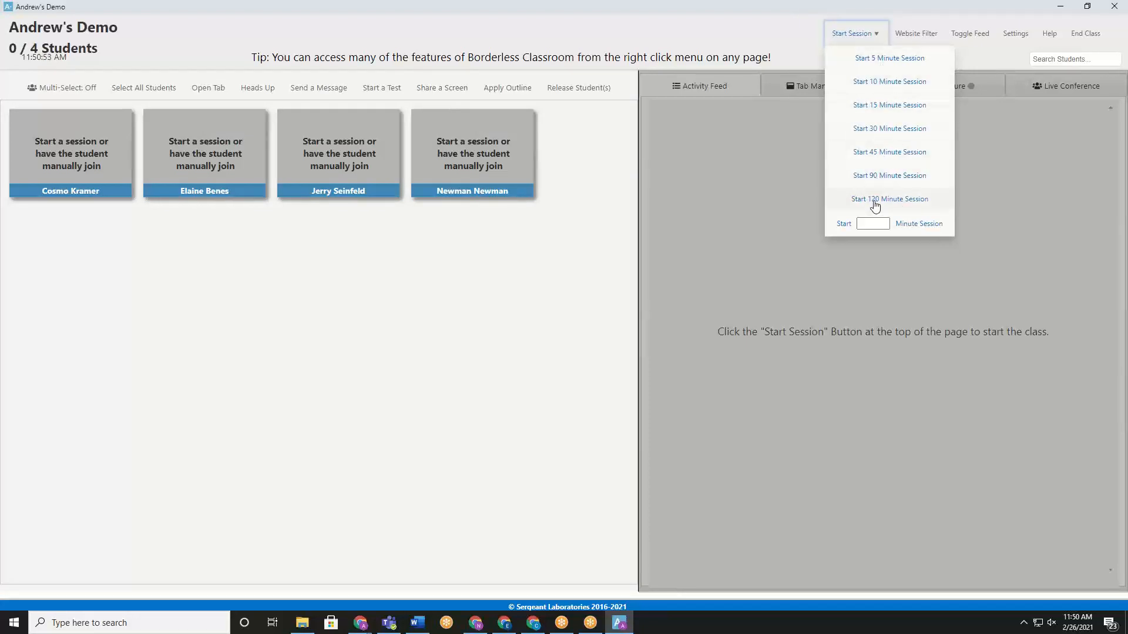
pyautogui.click(873, 224)
pyautogui.write('60')
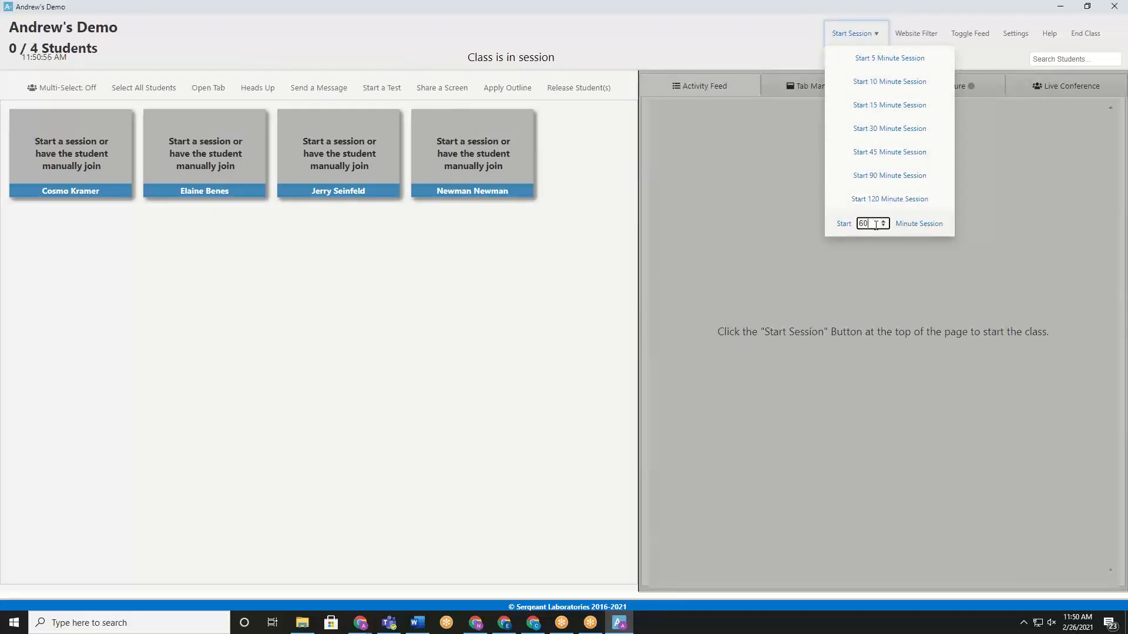
pyautogui.click(922, 231)
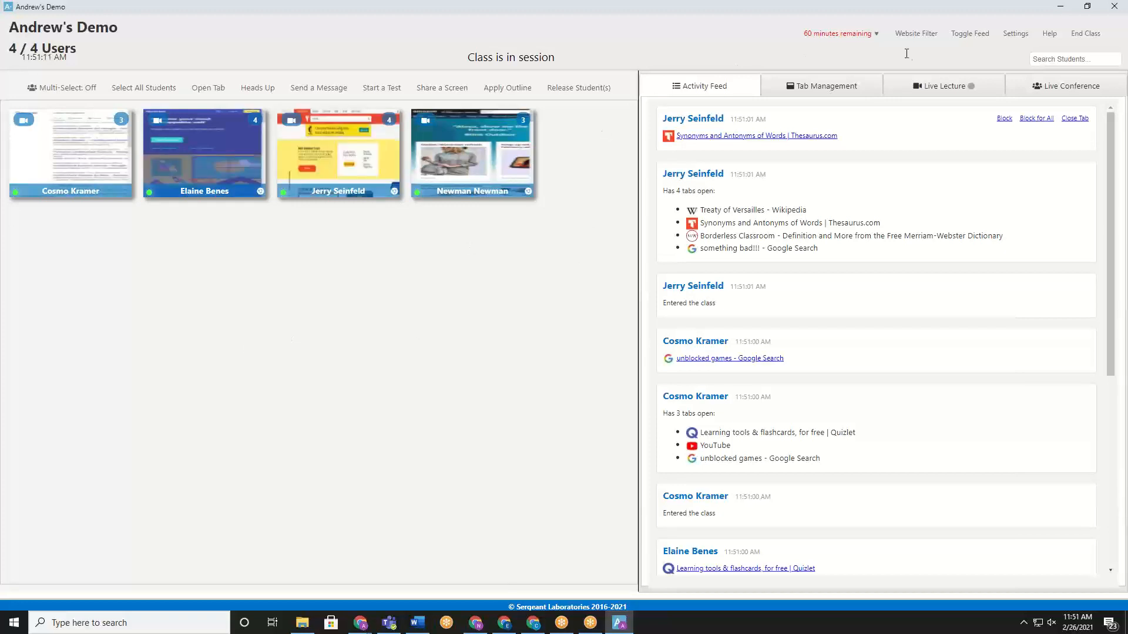
# Step: End the class and view the new-class form again, closing it without creating a class
pyautogui.click(1094, 35)
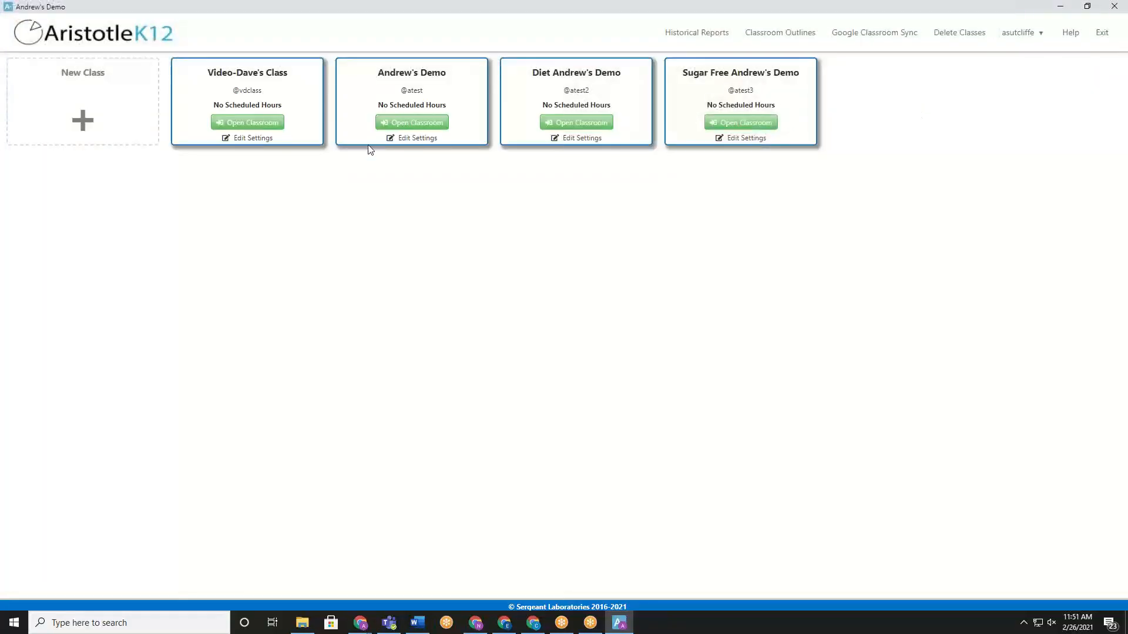
pyautogui.click(117, 129)
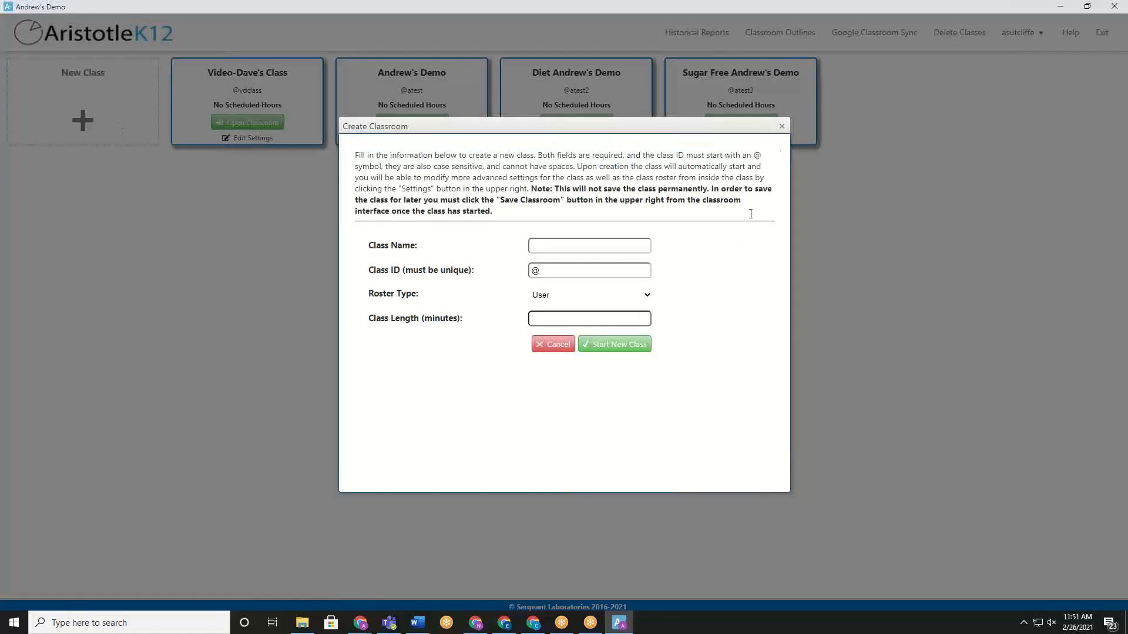
pyautogui.click(781, 126)
pyautogui.click(414, 123)
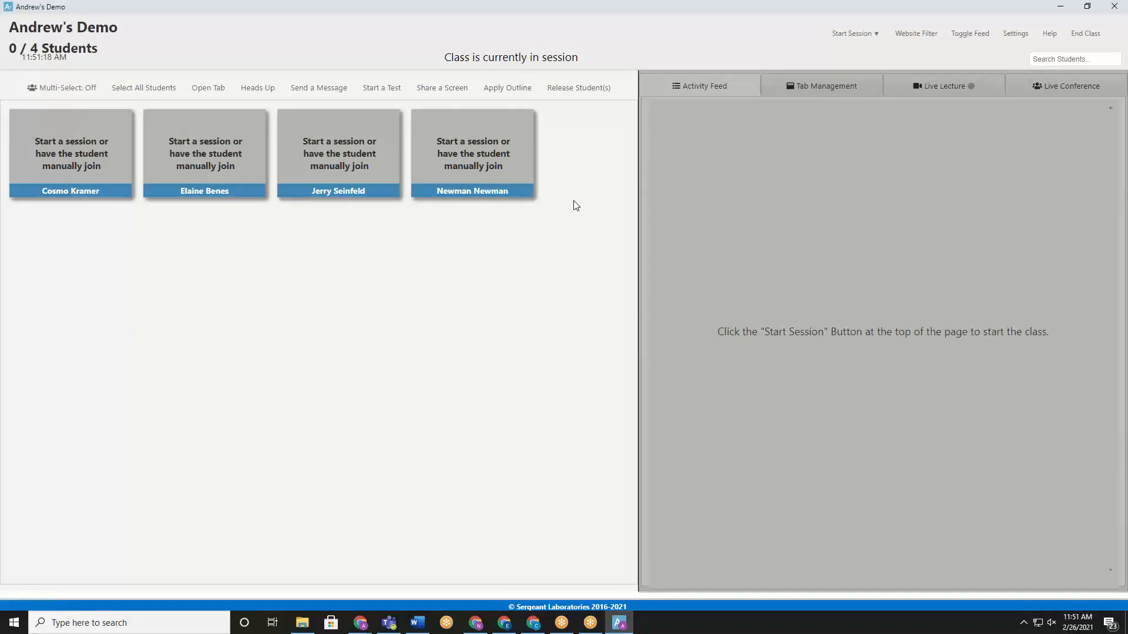
pyautogui.moveTo(863, 38)
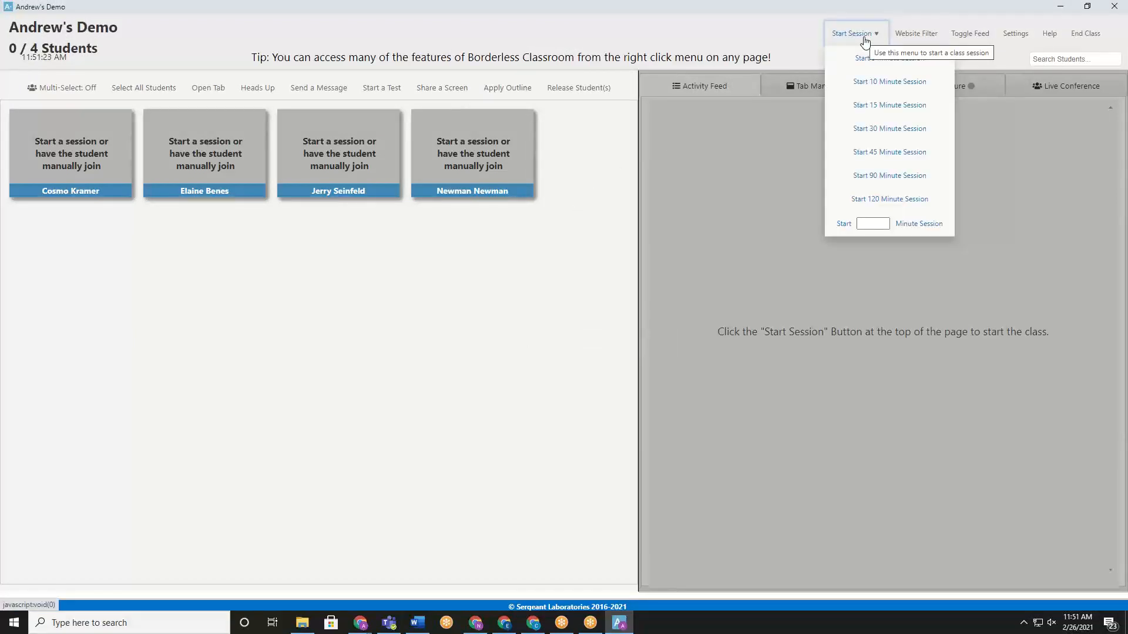
pyautogui.click(851, 153)
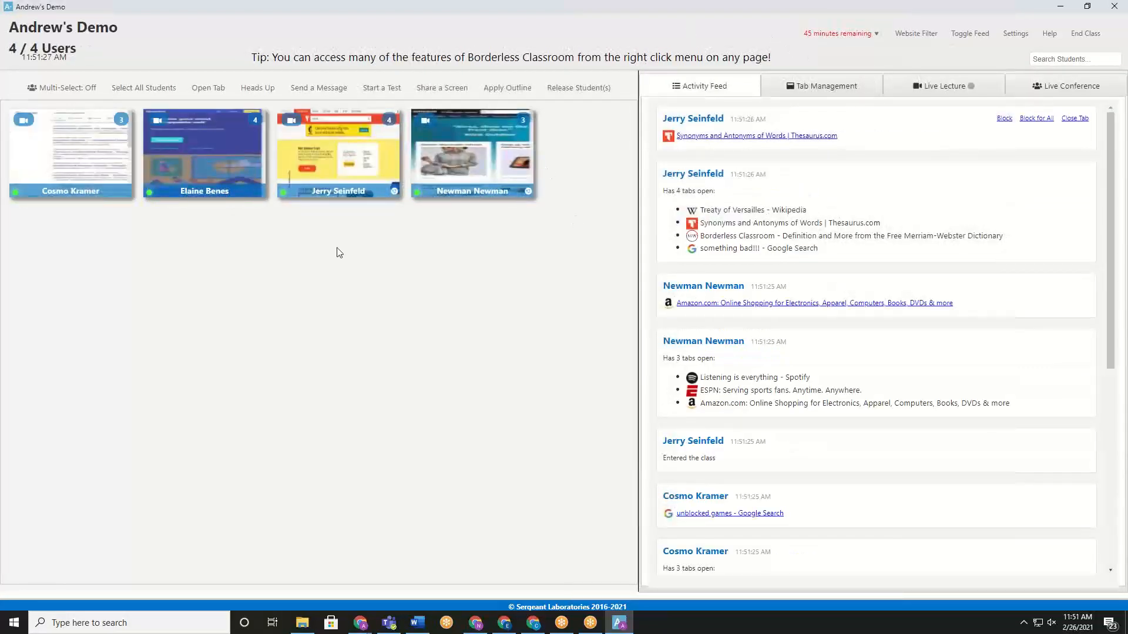
# Step: View the second student's live screen and return to the class dashboard
pyautogui.click(173, 156)
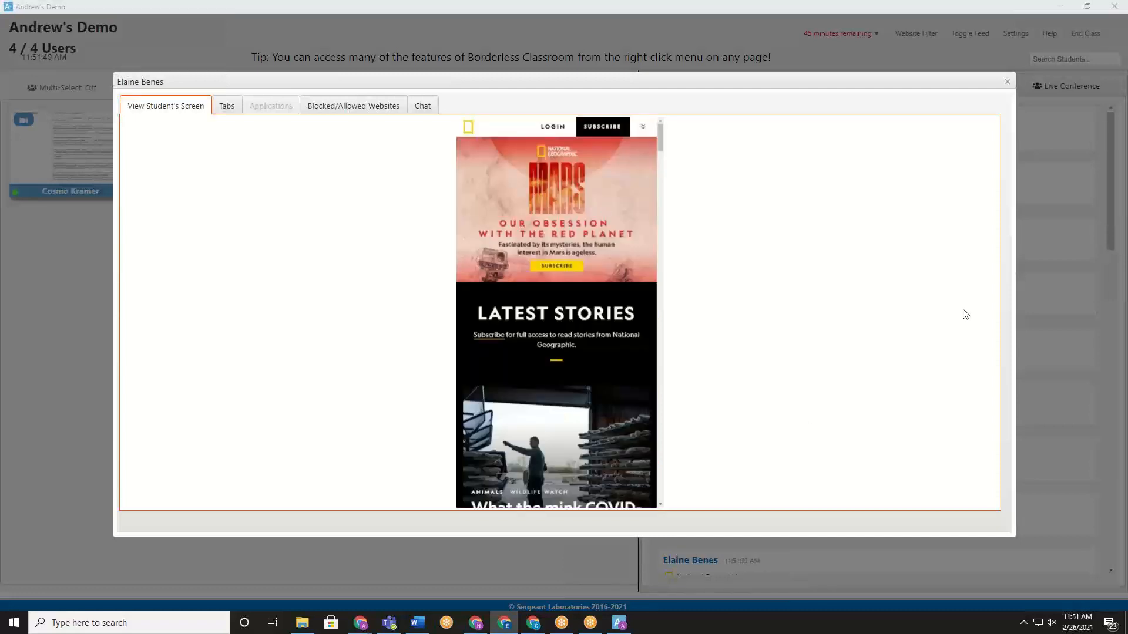
pyautogui.click(1007, 82)
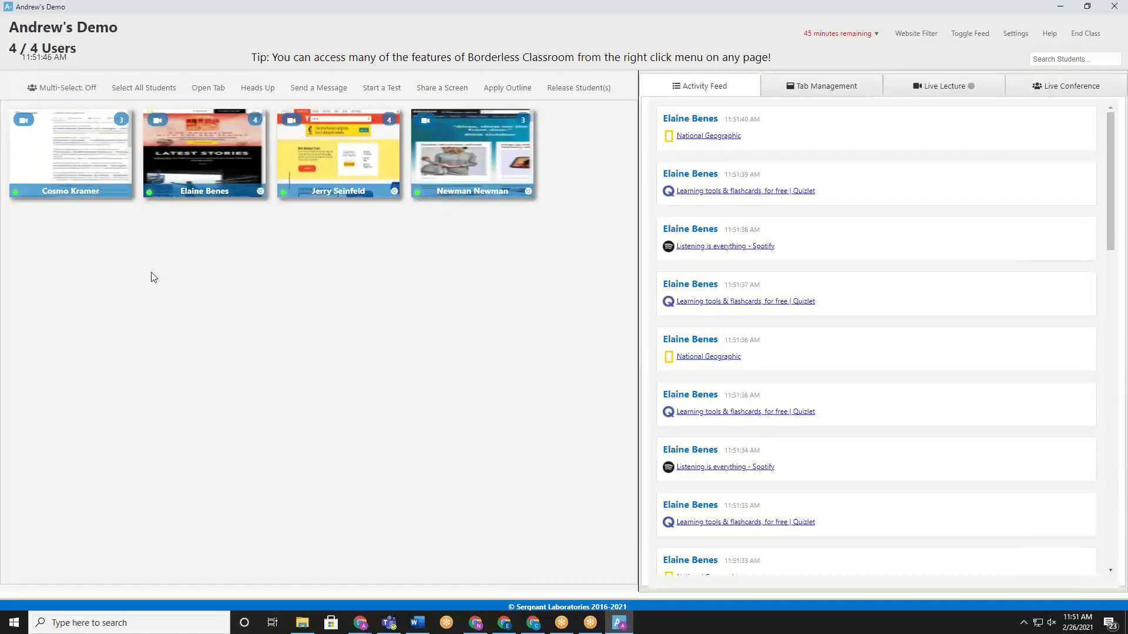
# Step: Inspect the first student's screen, close their "unblocked games - Google Search" tab, and check the screen again
pyautogui.click(99, 147)
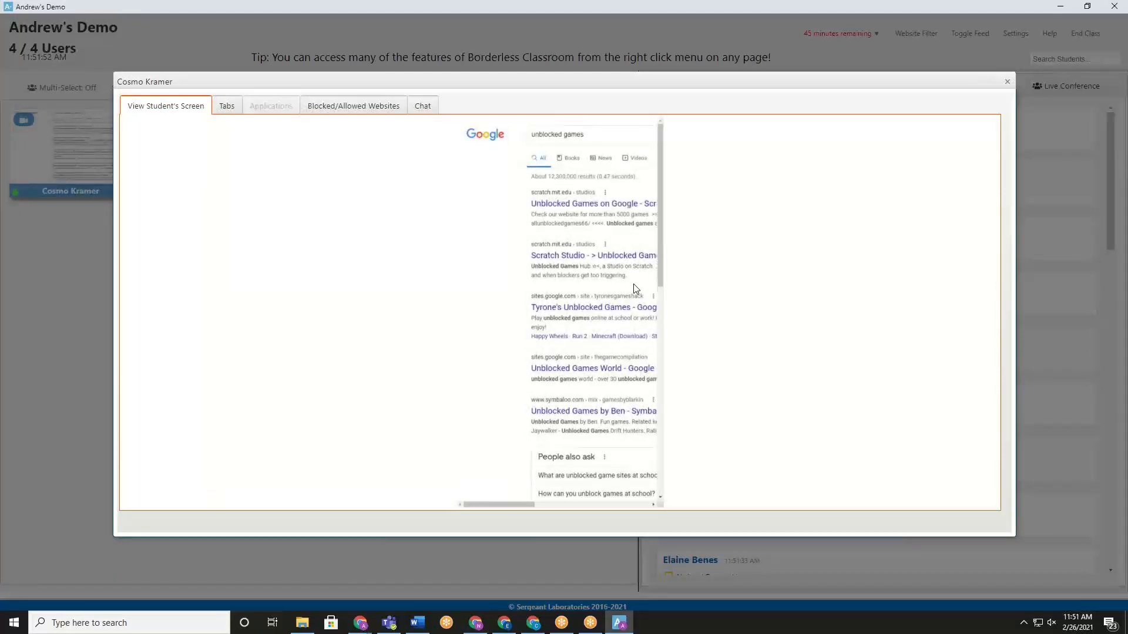
pyautogui.click(229, 115)
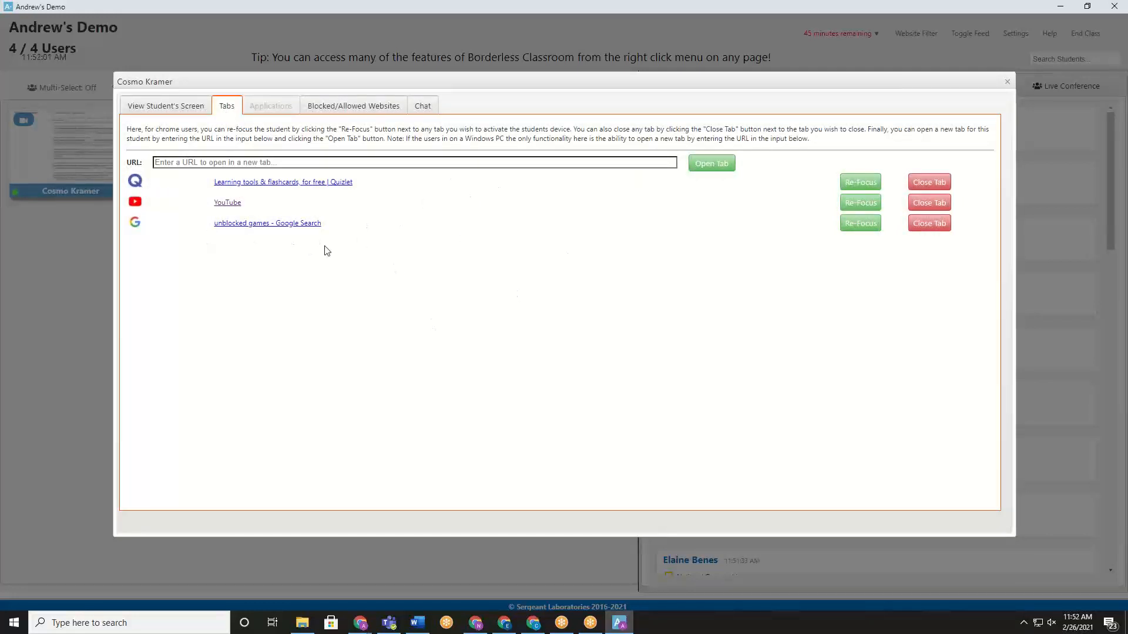
pyautogui.click(927, 225)
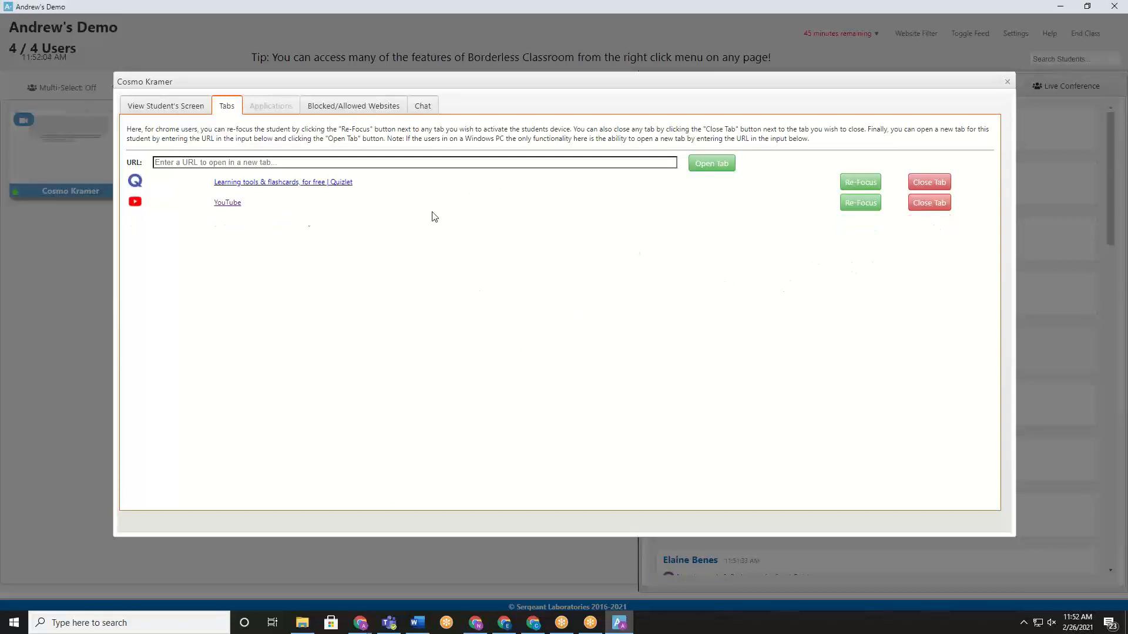
pyautogui.click(183, 112)
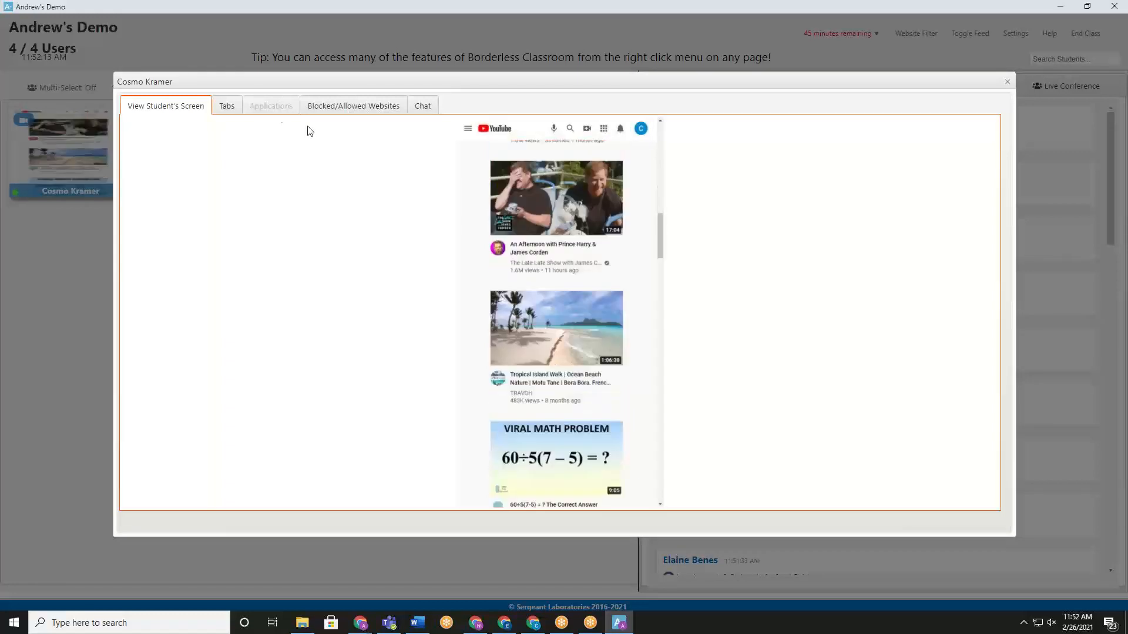
# Step: Re-focus the first student on the Quizlet learning tools tab and check their live screen
pyautogui.click(226, 105)
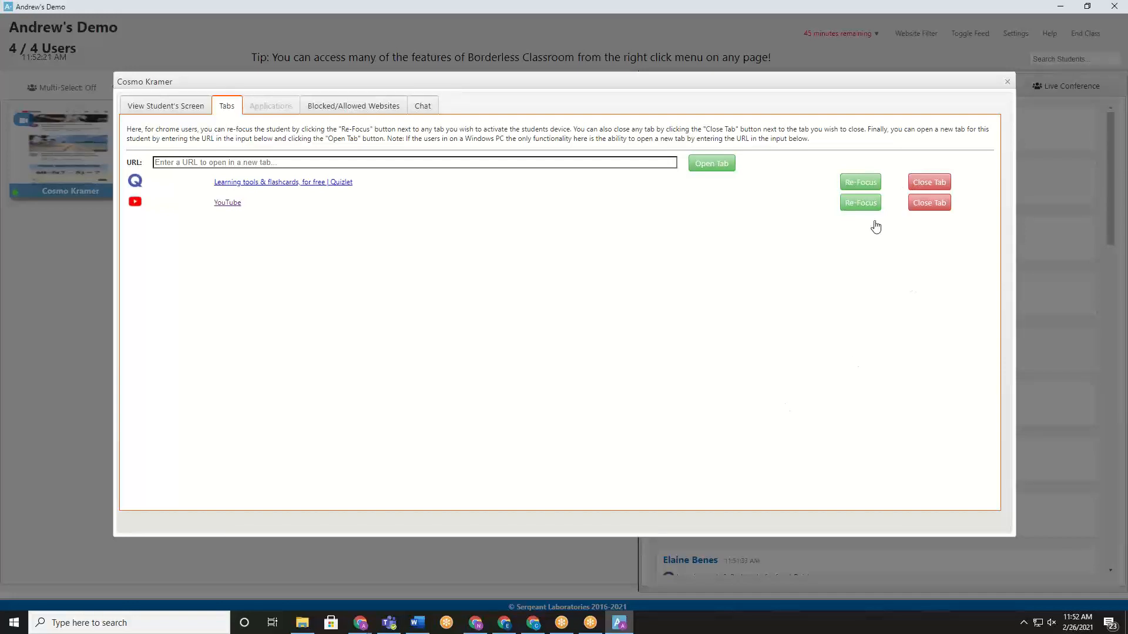
pyautogui.click(861, 184)
pyautogui.click(176, 106)
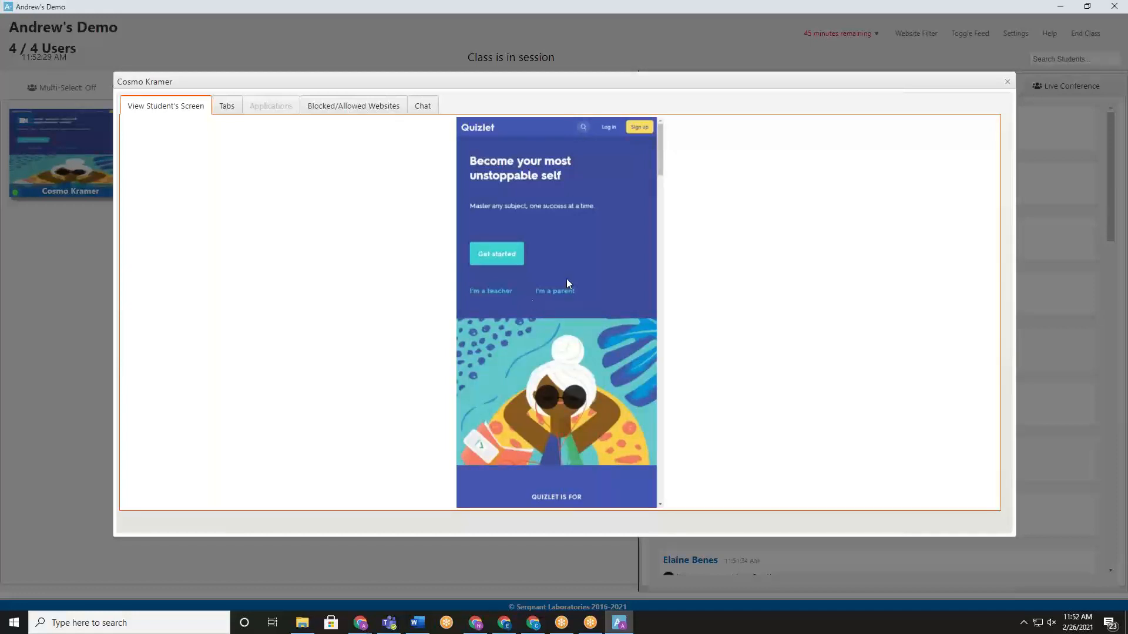
# Step: Leave the first student's view and review the fourth student's open tabs and their re-focus options
pyautogui.click(1007, 81)
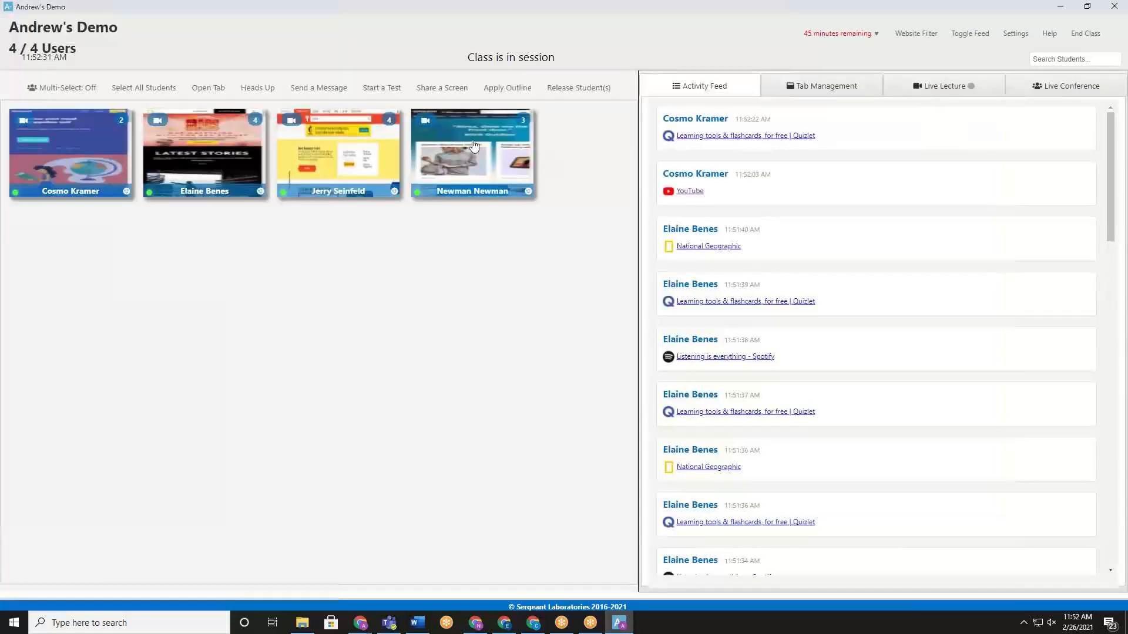
pyautogui.click(303, 125)
pyautogui.click(226, 106)
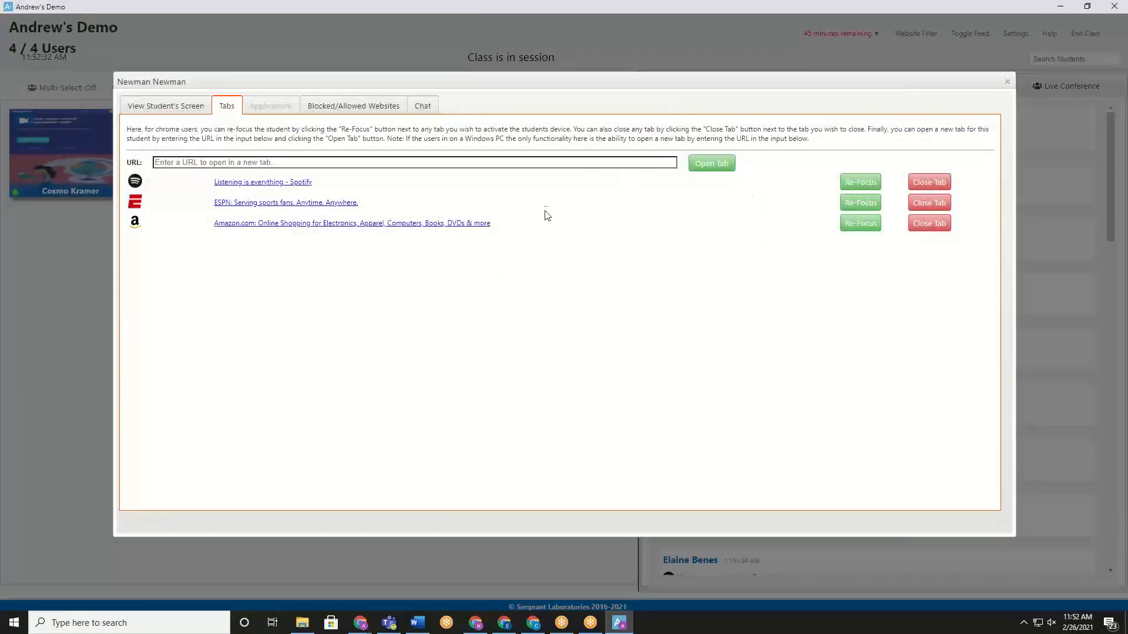
pyautogui.click(859, 182)
pyautogui.click(861, 206)
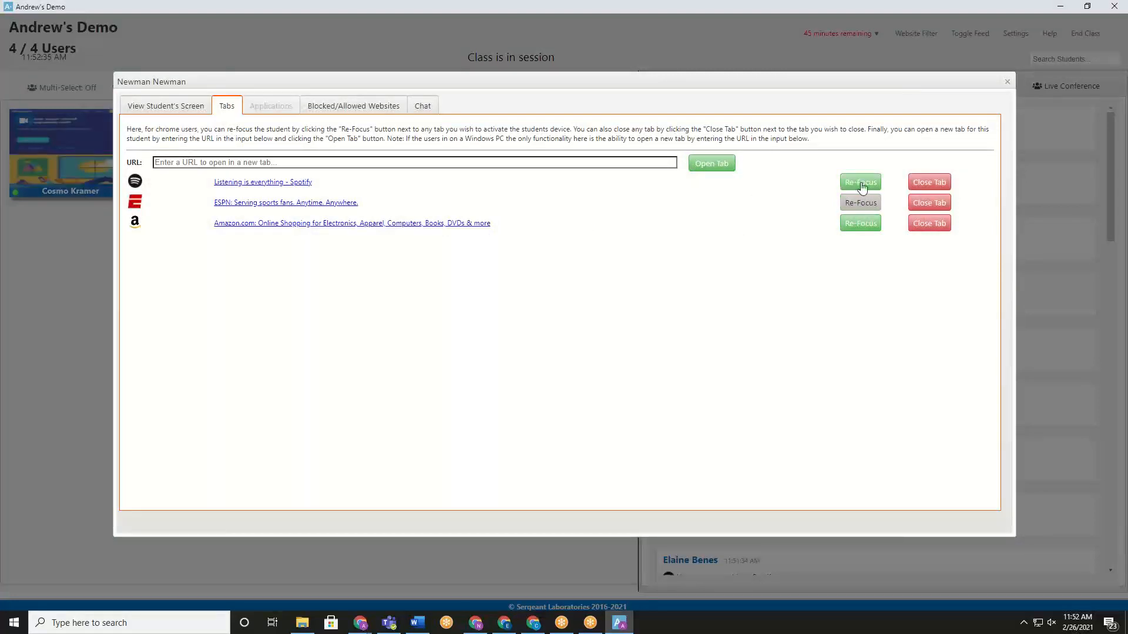
# Step: Open google.com in a new tab for the fourth student, check their live screen, and return to the class dashboard
pyautogui.click(236, 162)
pyautogui.click(226, 179)
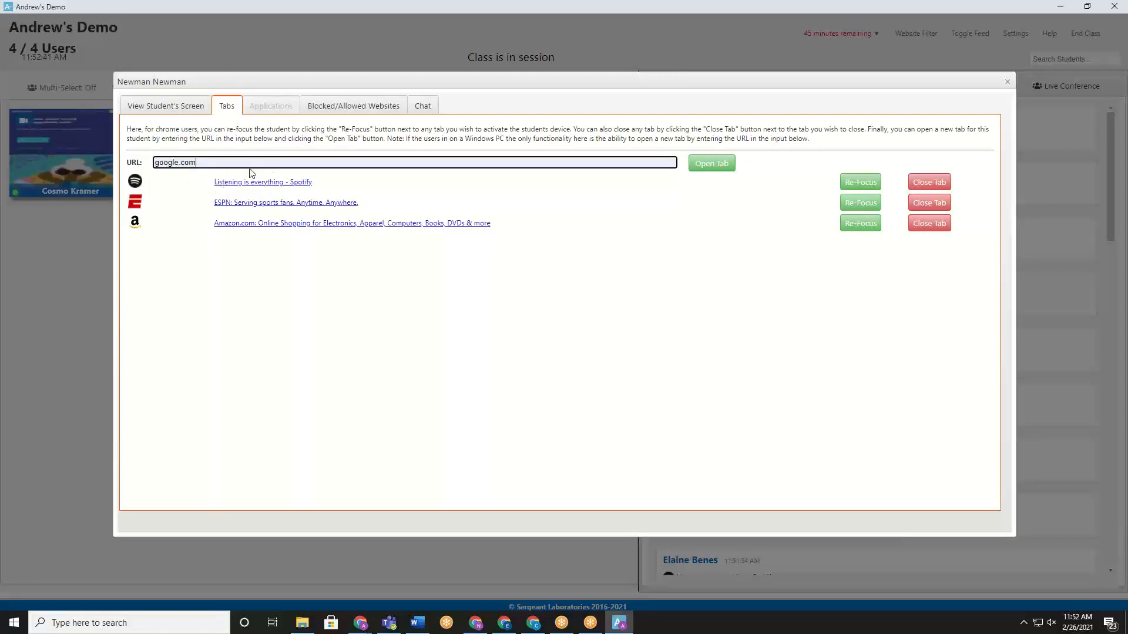
pyautogui.click(711, 163)
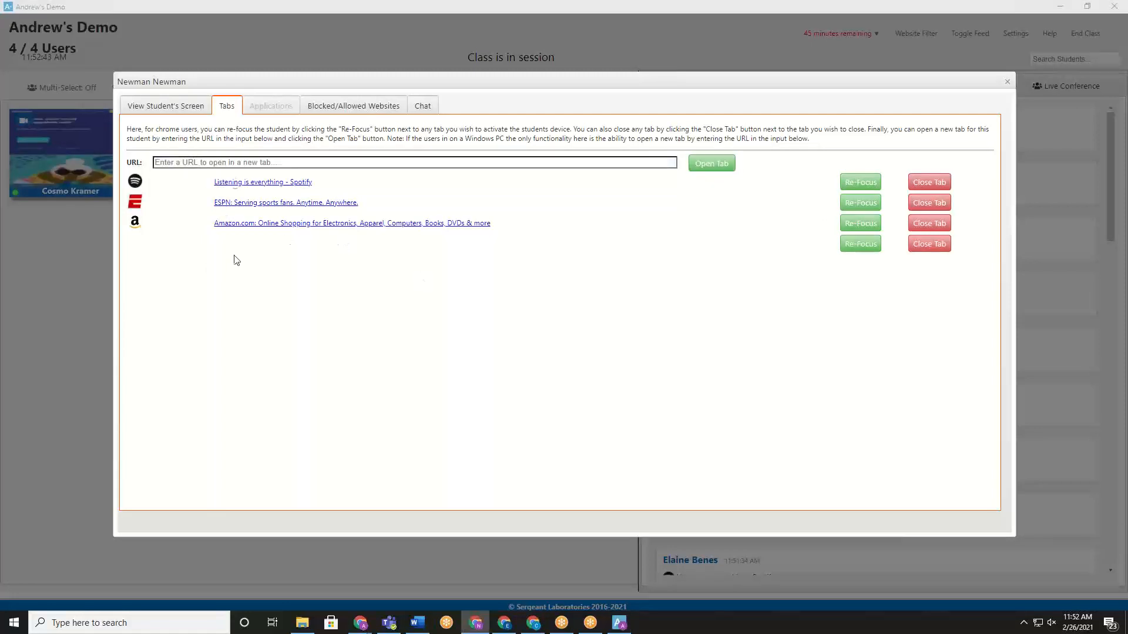
pyautogui.click(190, 107)
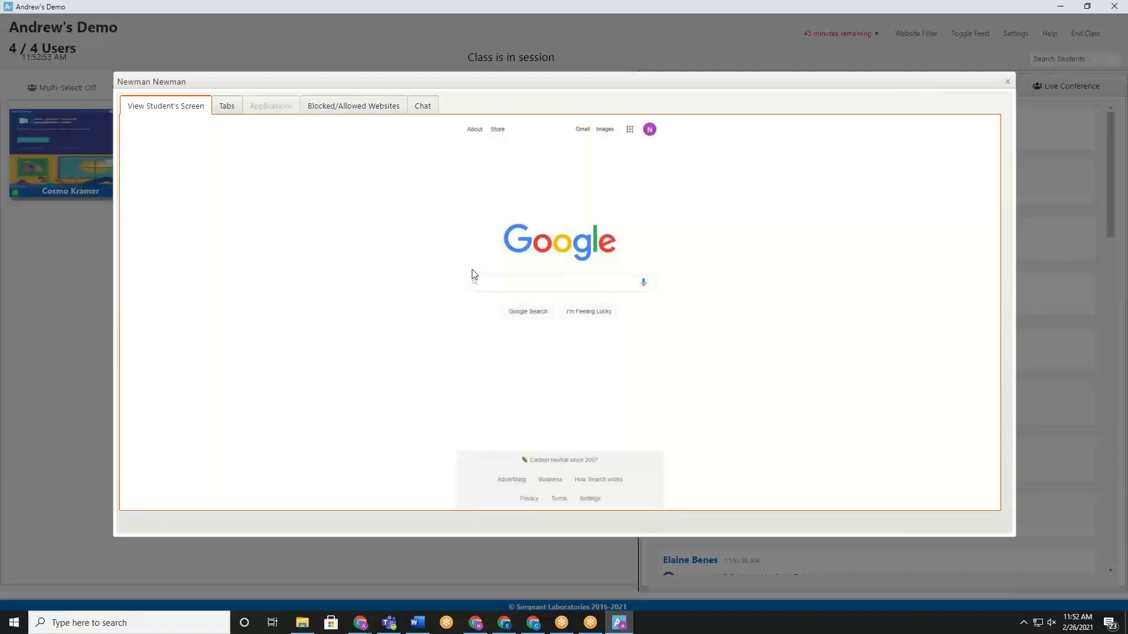
pyautogui.click(1007, 82)
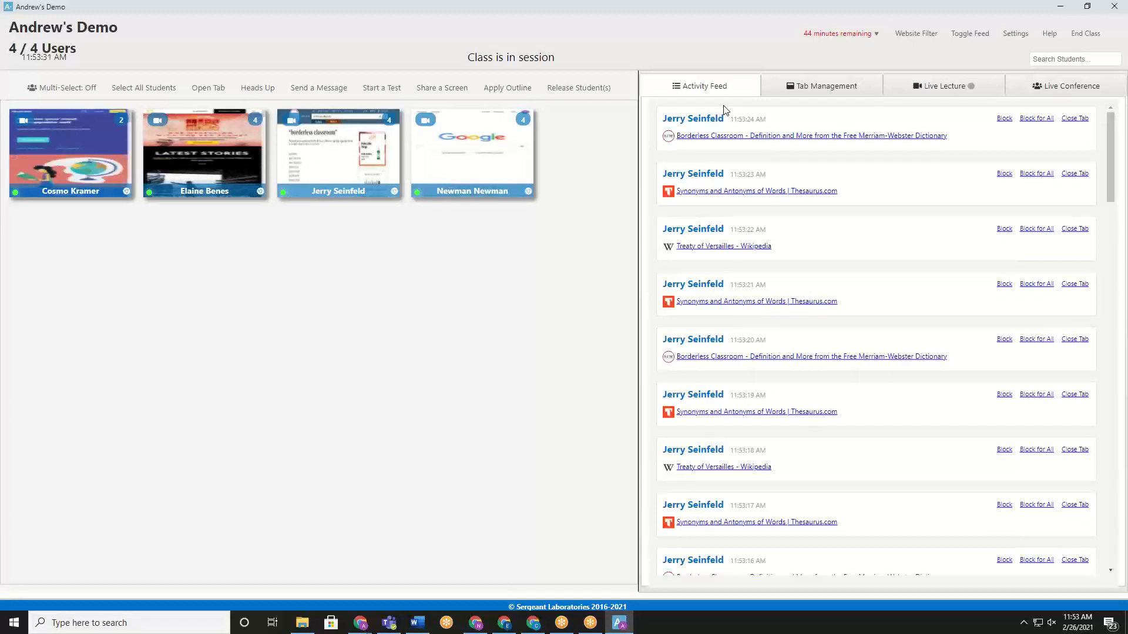
# Step: Review the class activity feed and close the third student's "something bad!!! - Google Search" tab
pyautogui.scroll(-1, 834, 192)
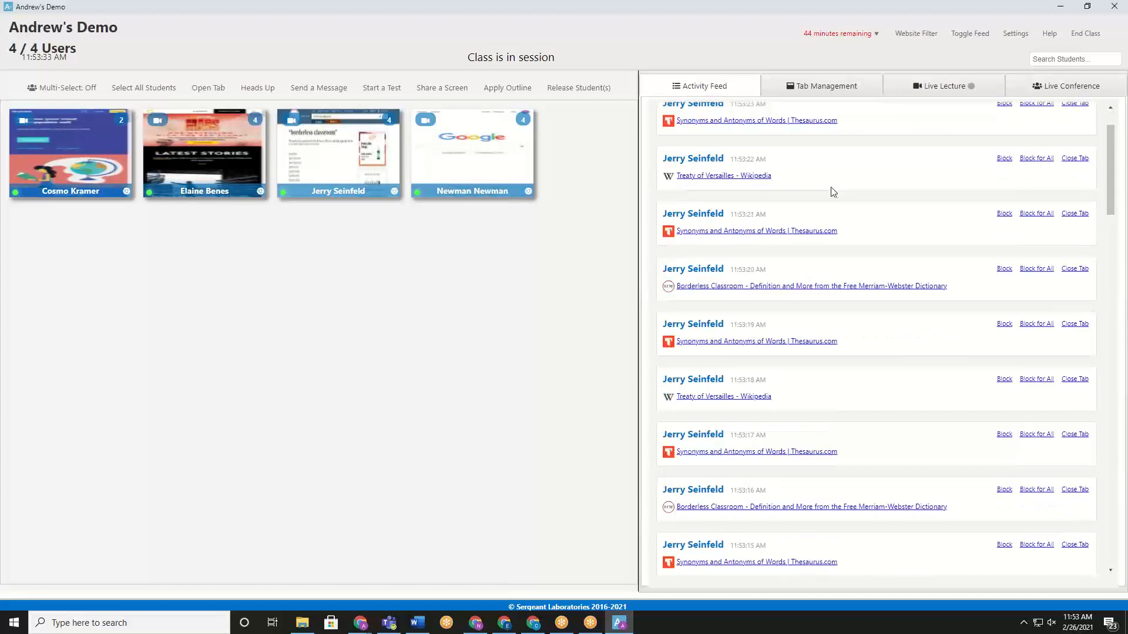
pyautogui.scroll(-1, 857, 208)
pyautogui.scroll(-1, 856, 233)
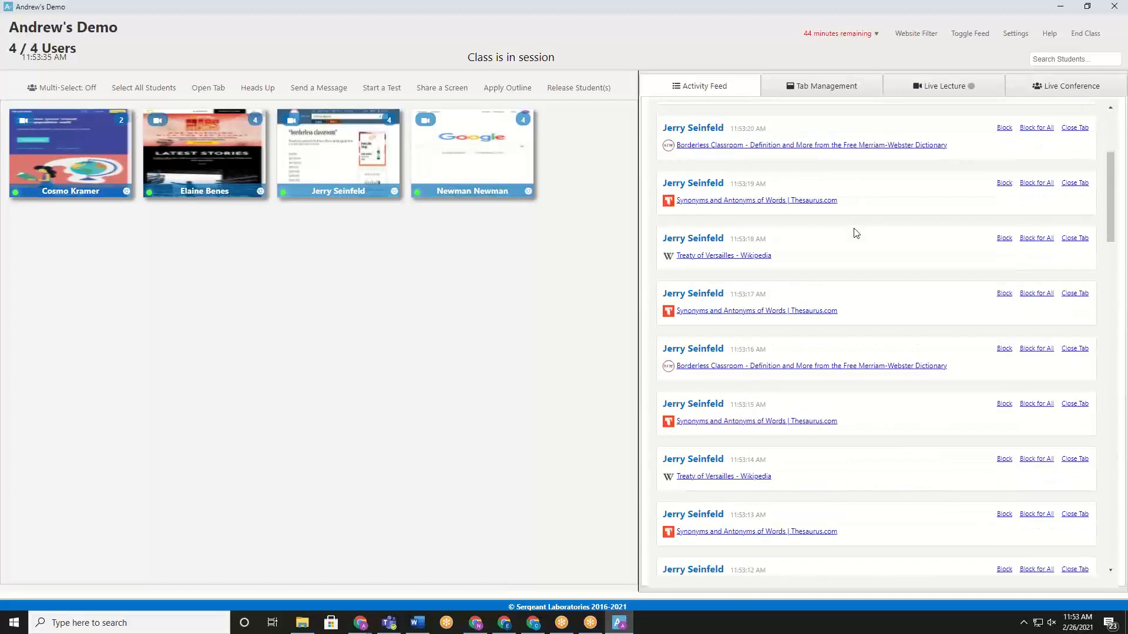
pyautogui.scroll(-1, 856, 233)
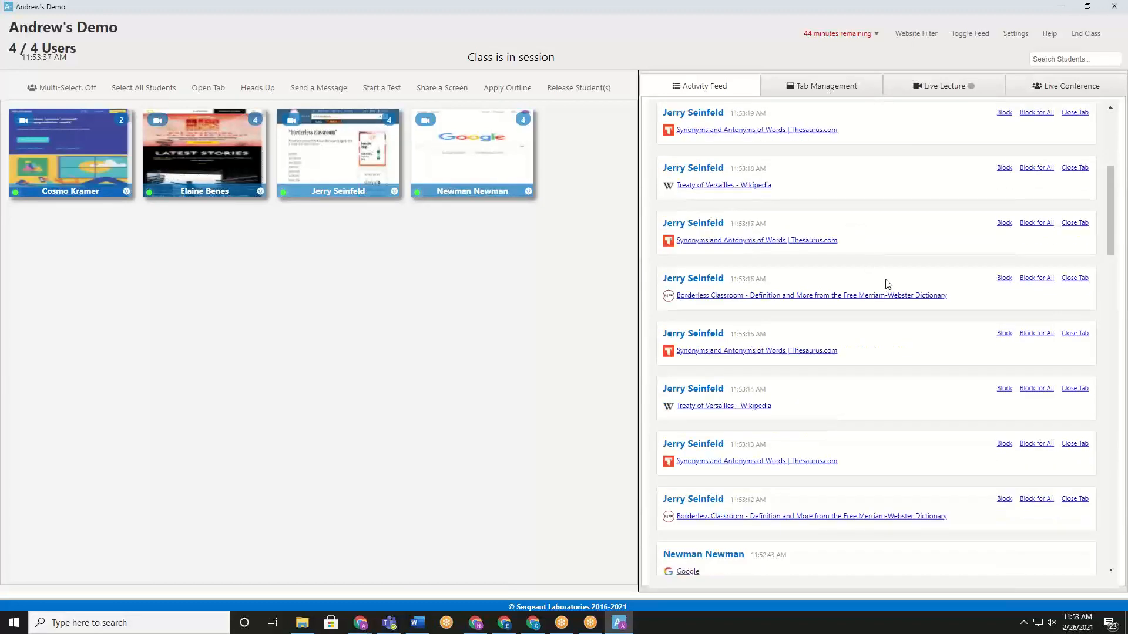
pyautogui.scroll(1, 888, 284)
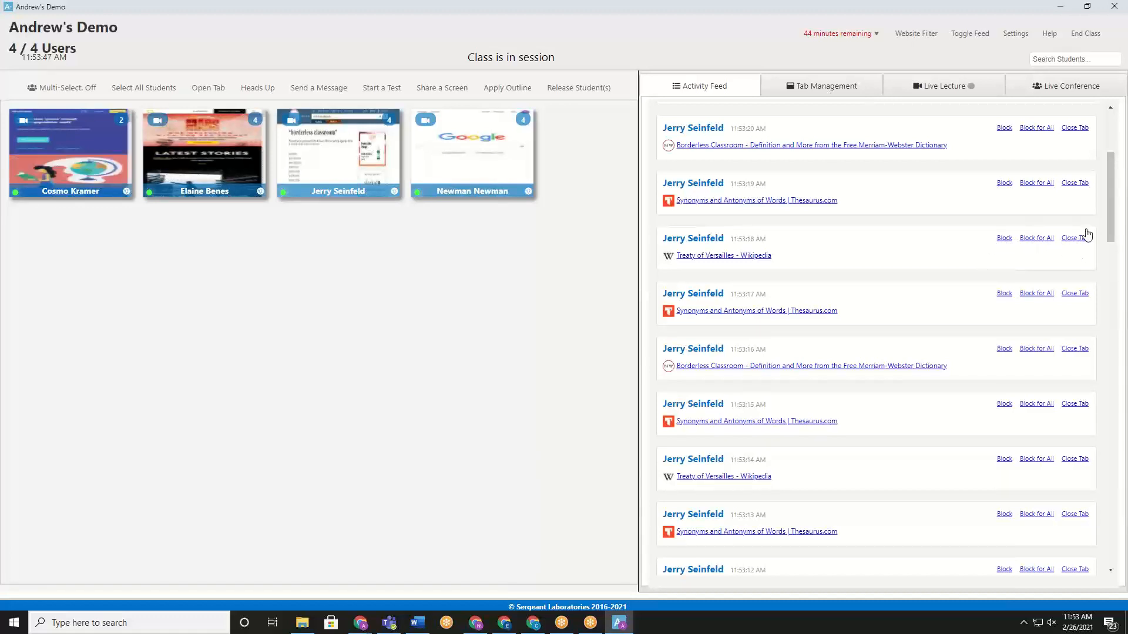
pyautogui.scroll(3, 952, 246)
pyautogui.scroll(2, 937, 244)
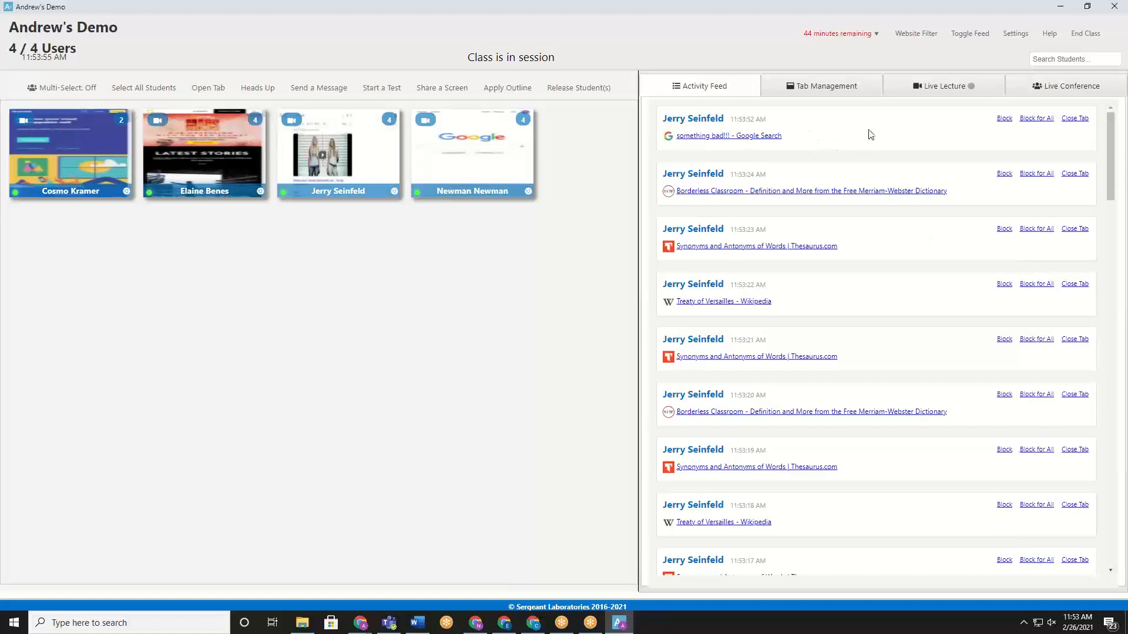
pyautogui.click(1082, 123)
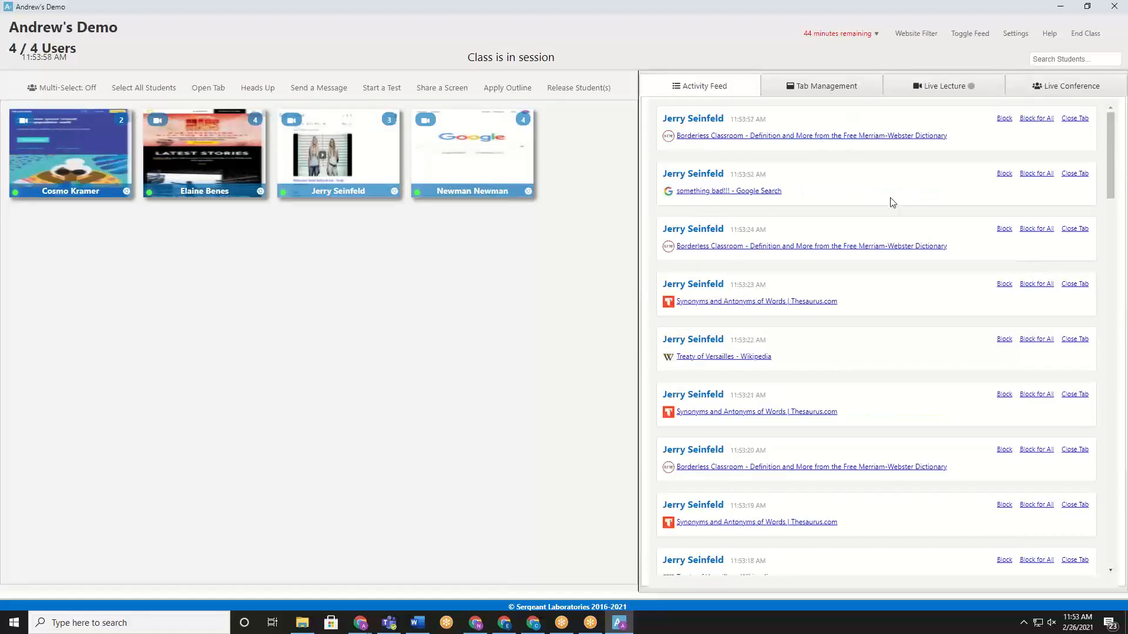
# Step: In the class-wide tab management list, close the YouTube, "website of the distracting variety - Google Search" and Google tabs
pyautogui.click(810, 88)
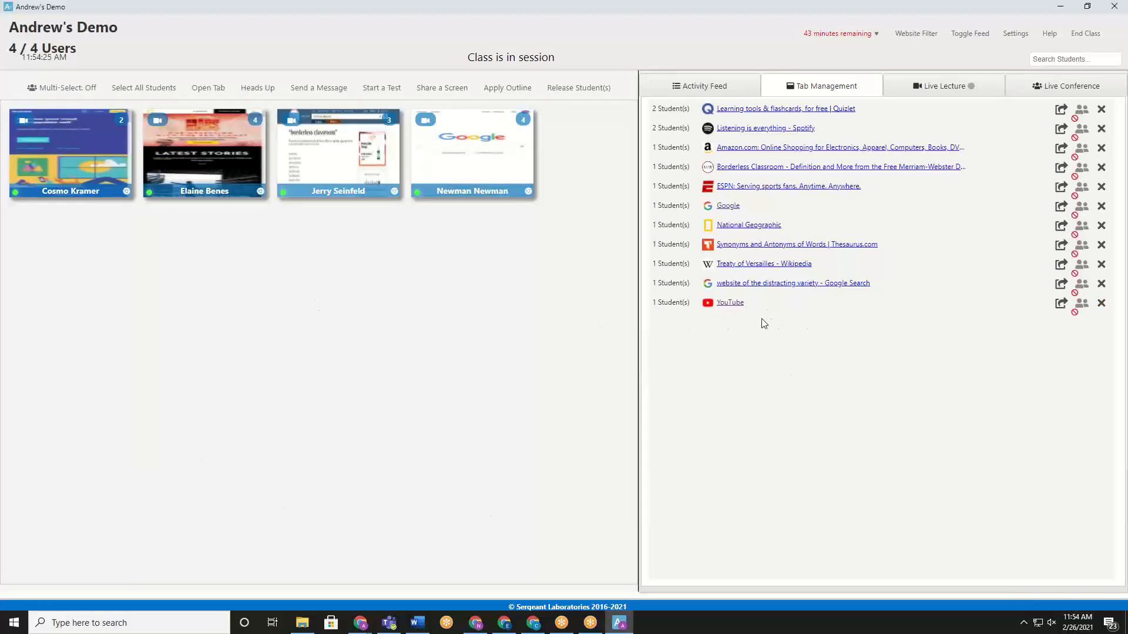
pyautogui.click(1101, 303)
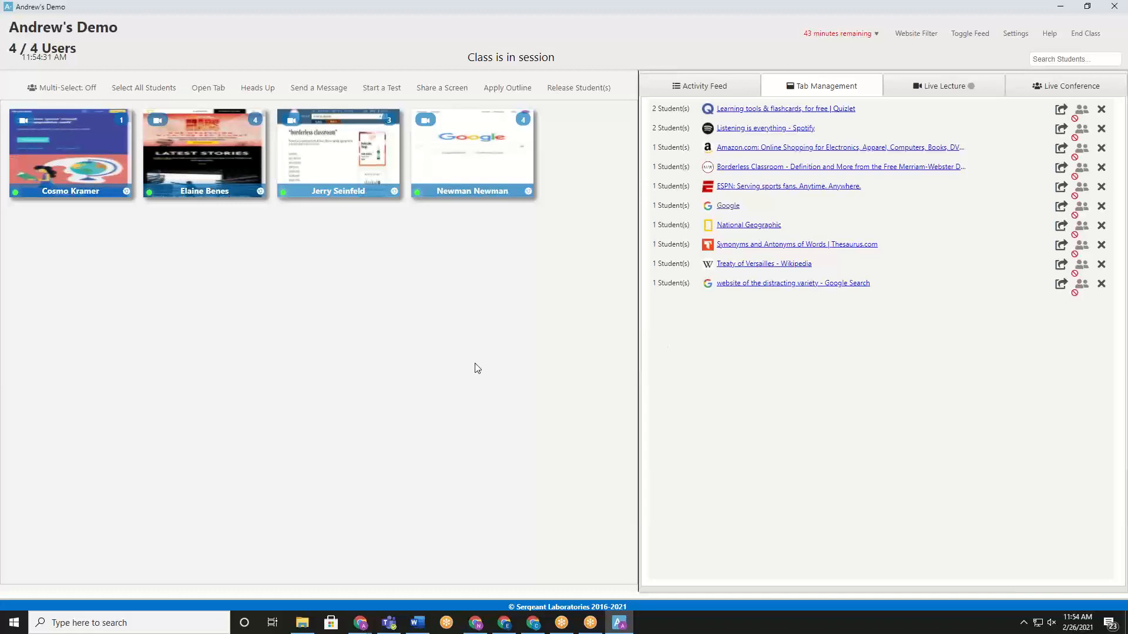
pyautogui.click(1101, 284)
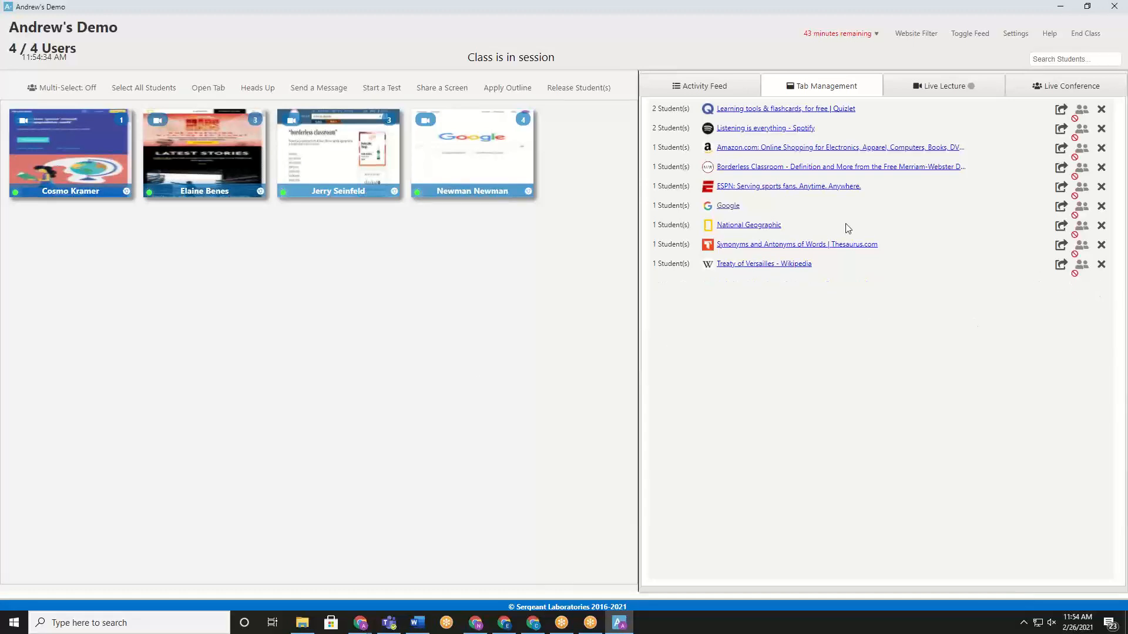
pyautogui.click(1101, 205)
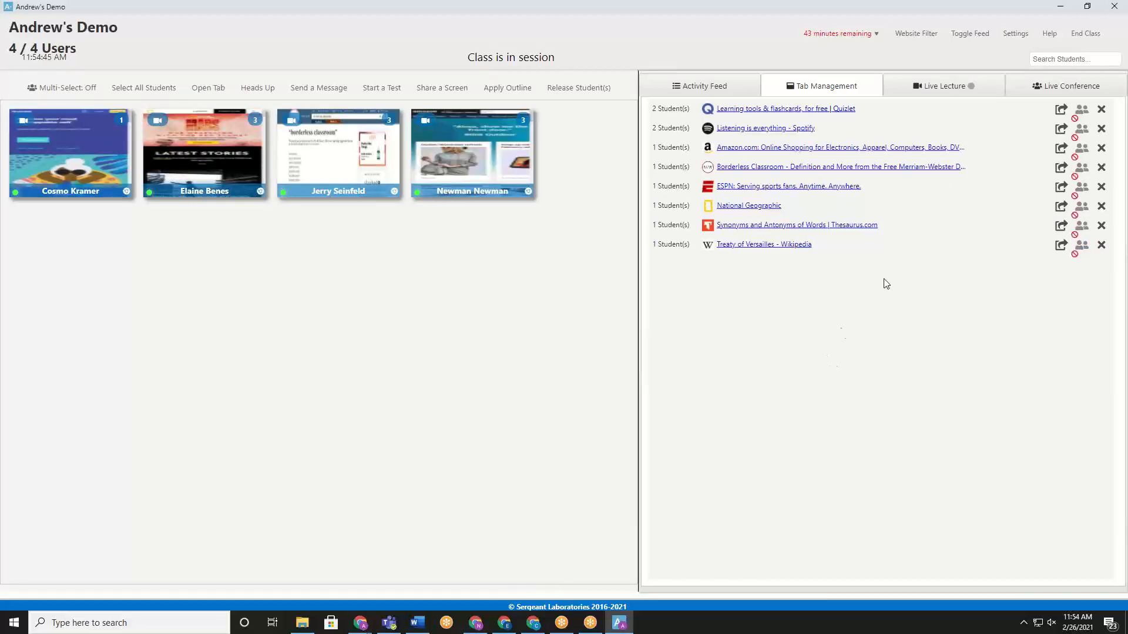
# Step: Block the Amazon site for the whole class and check the fourth student's live screen
pyautogui.click(1082, 150)
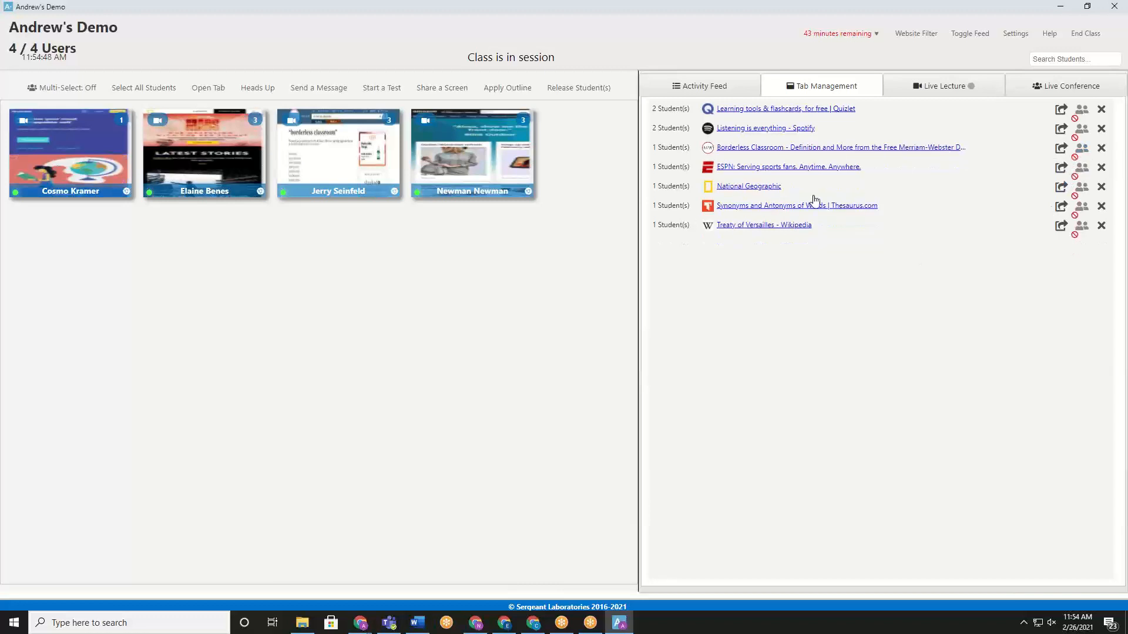
pyautogui.click(699, 86)
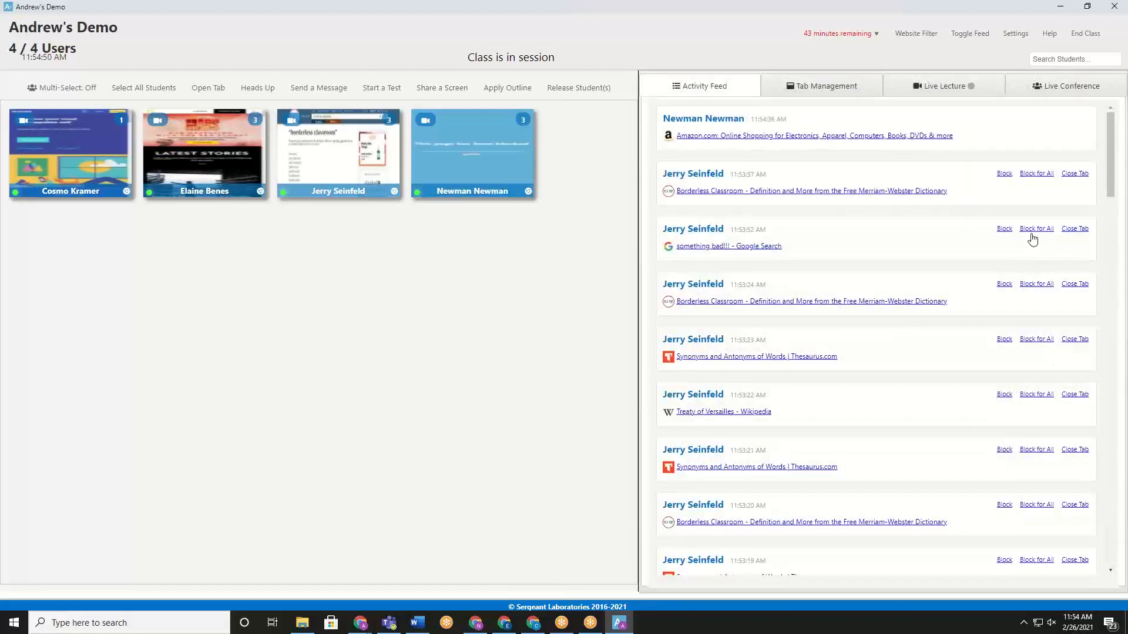
pyautogui.click(873, 87)
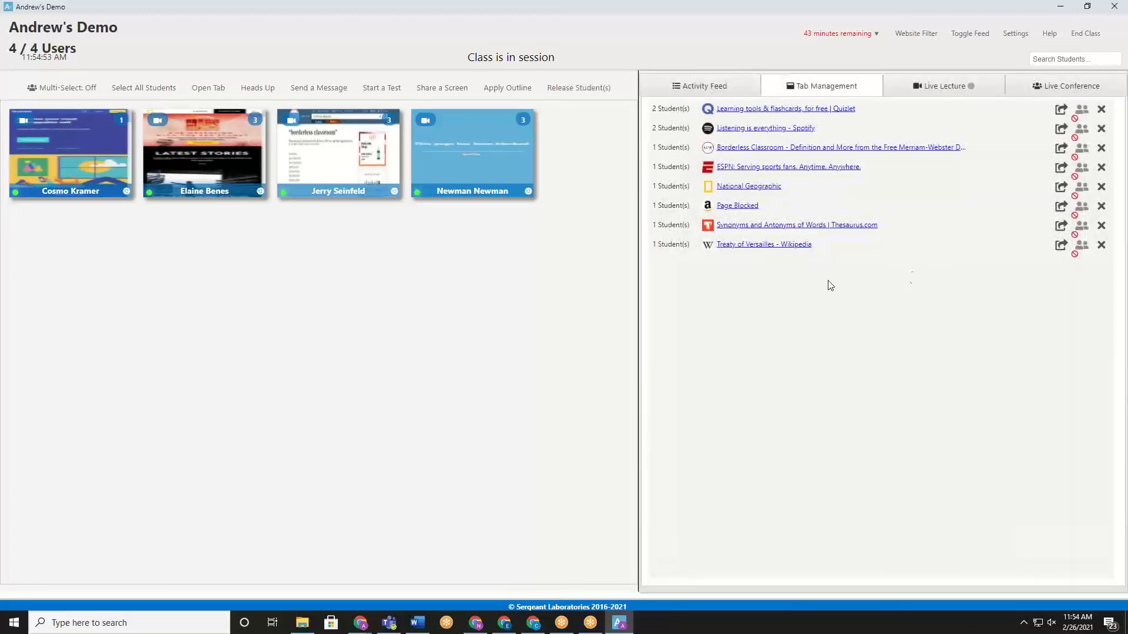
pyautogui.click(470, 176)
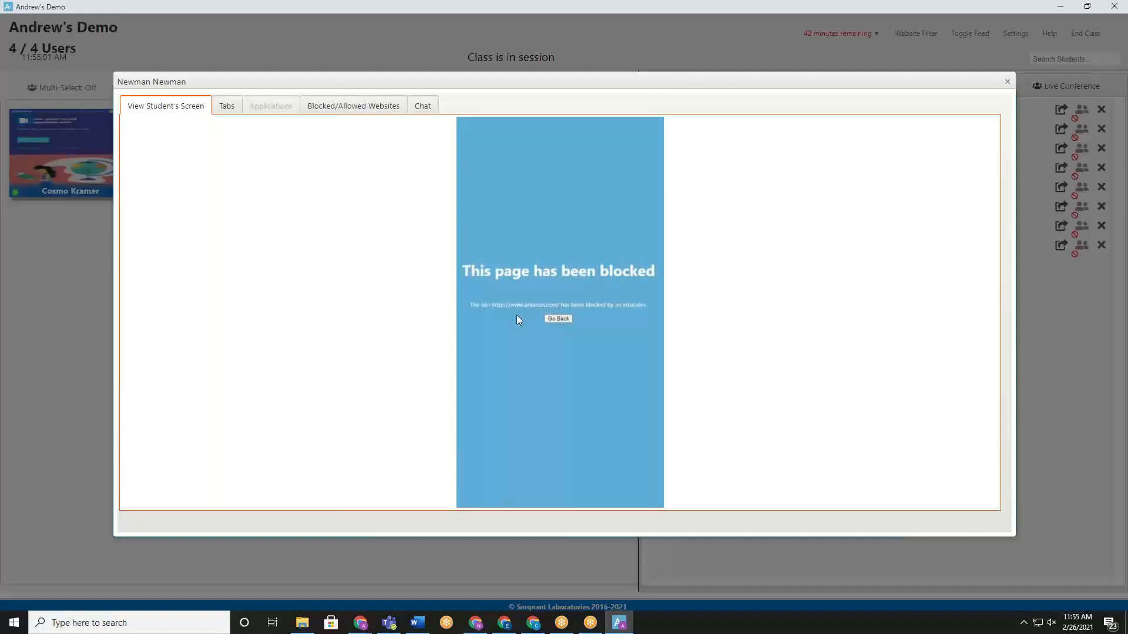
pyautogui.click(1006, 84)
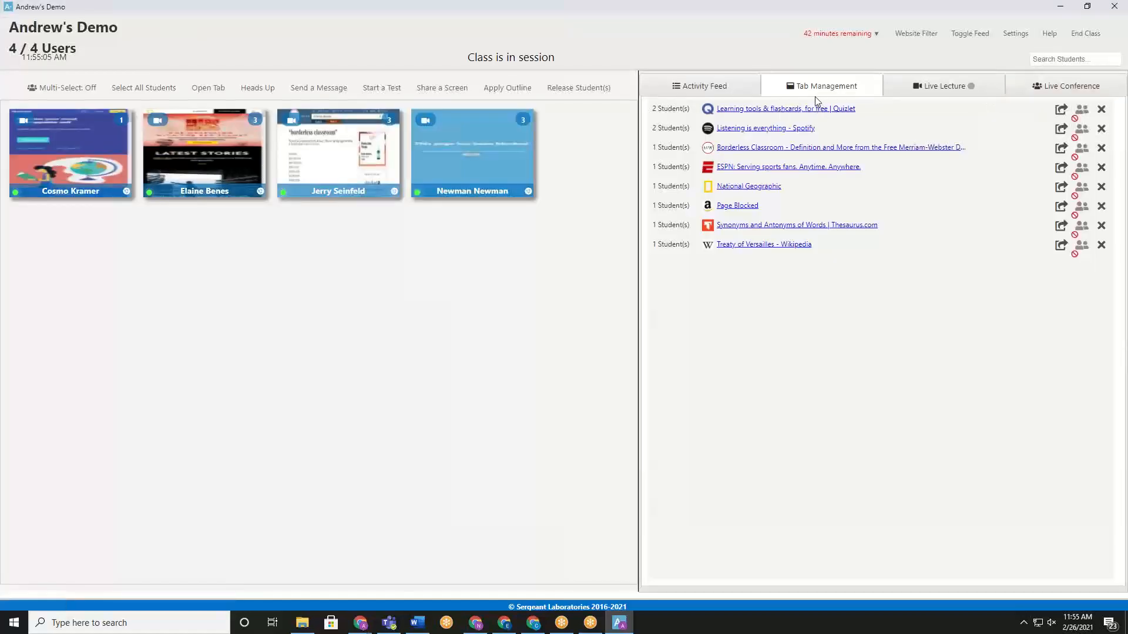
# Step: Add espn.com to the class-wide blocked websites and close the website filter without saving
pyautogui.click(919, 42)
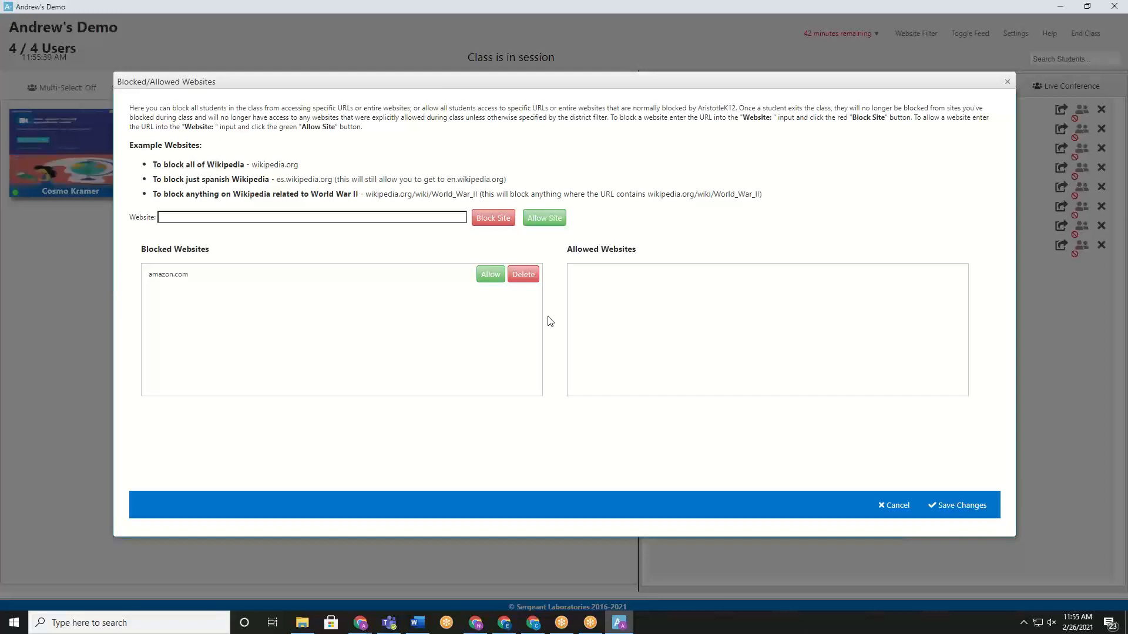
pyautogui.click(245, 222)
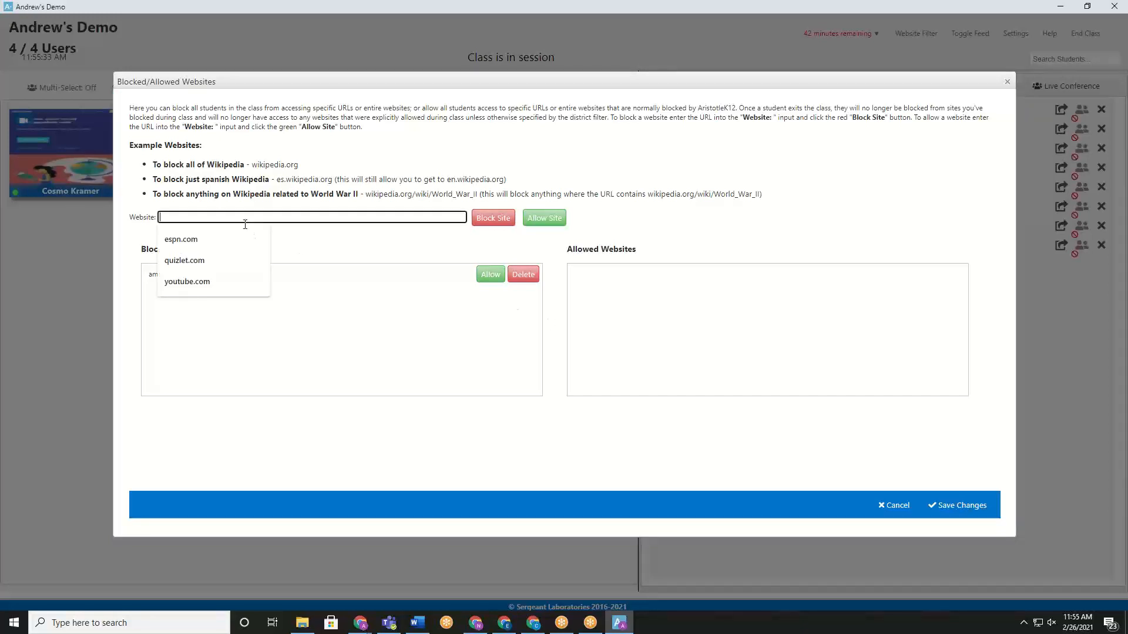
pyautogui.write('espn.com')
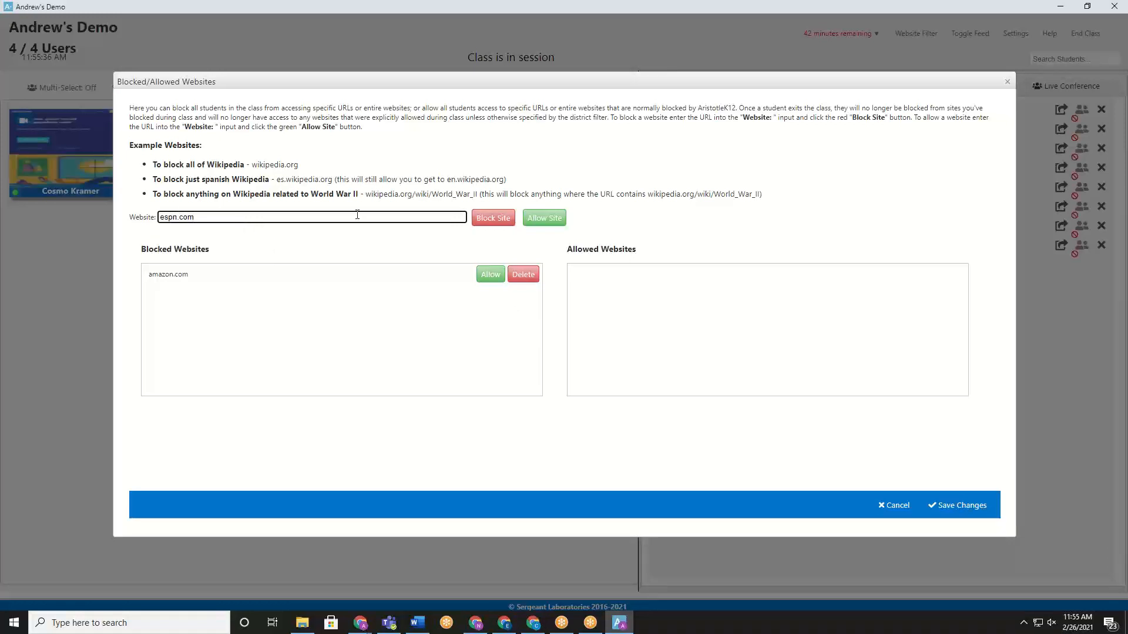
pyautogui.click(493, 218)
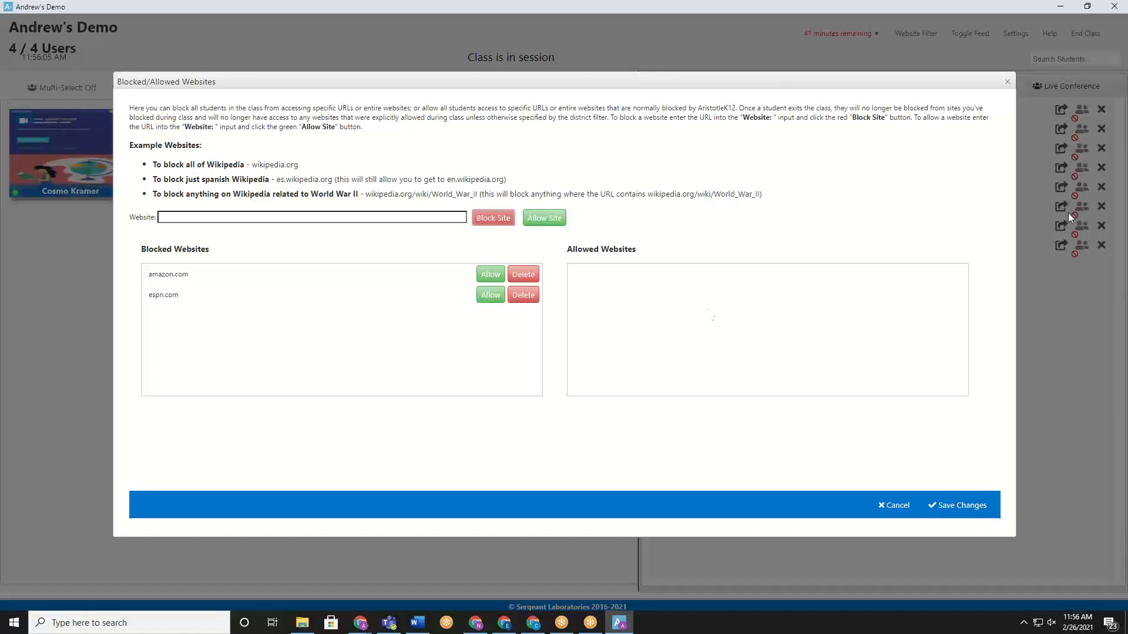
pyautogui.click(1007, 82)
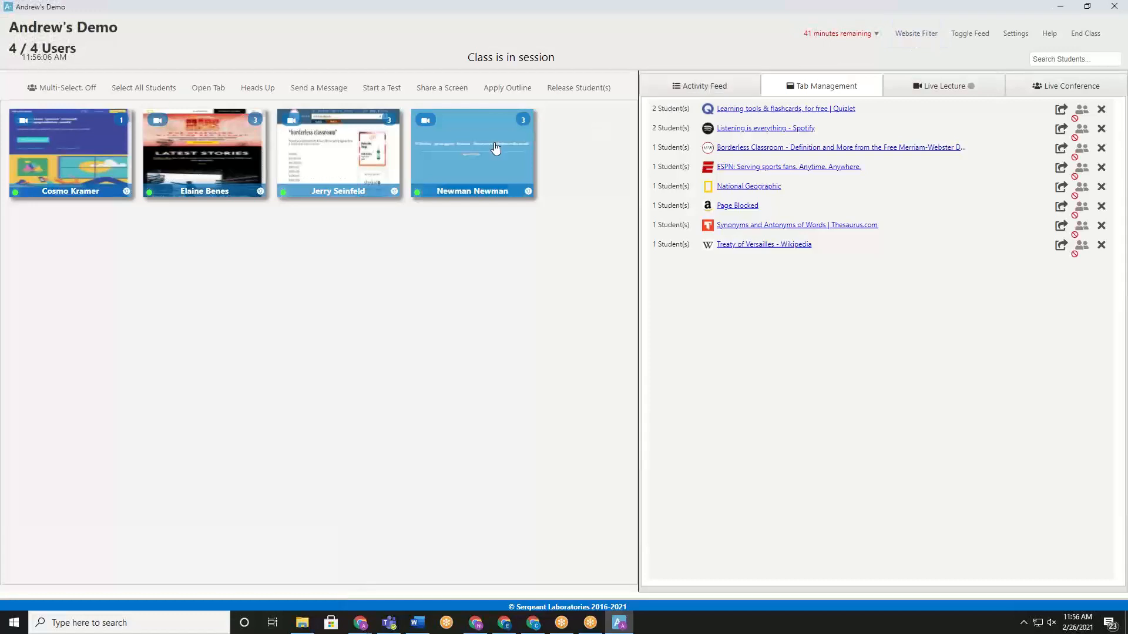
# Step: Examine the third student's individual blocked and allowed website settings and return to the class dashboard
pyautogui.click(308, 174)
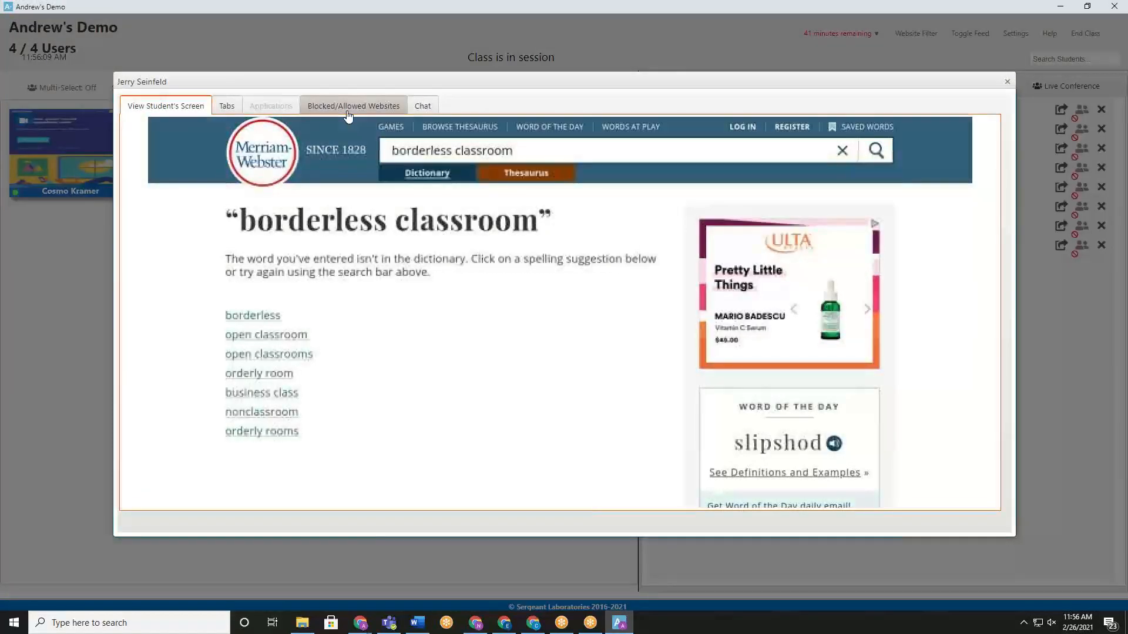
pyautogui.click(349, 115)
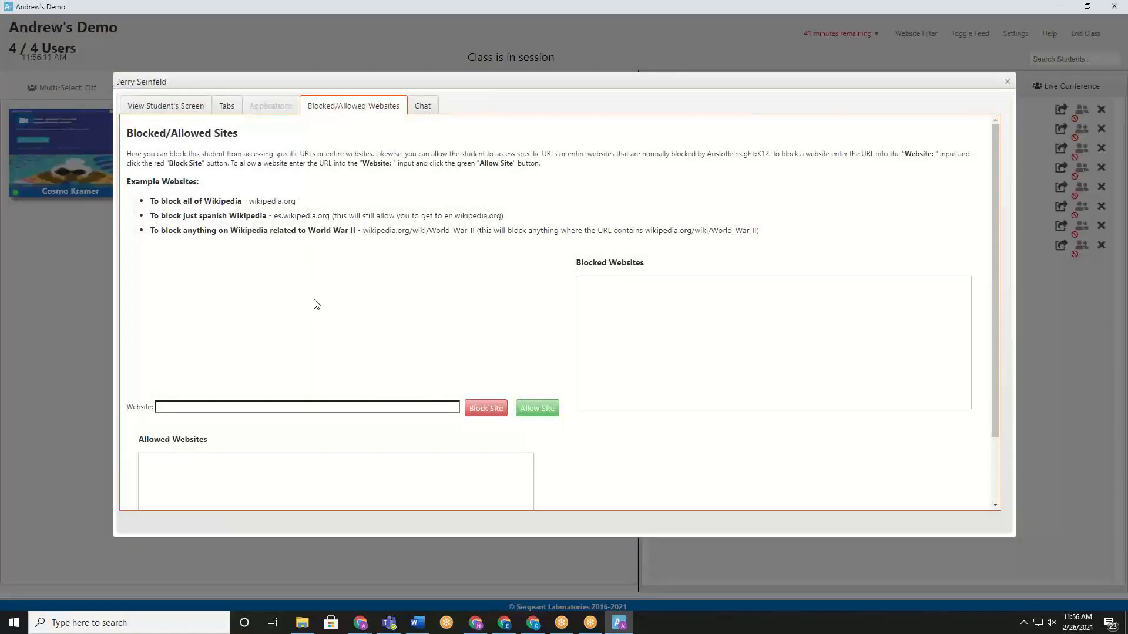
pyautogui.scroll(-2, 385, 304)
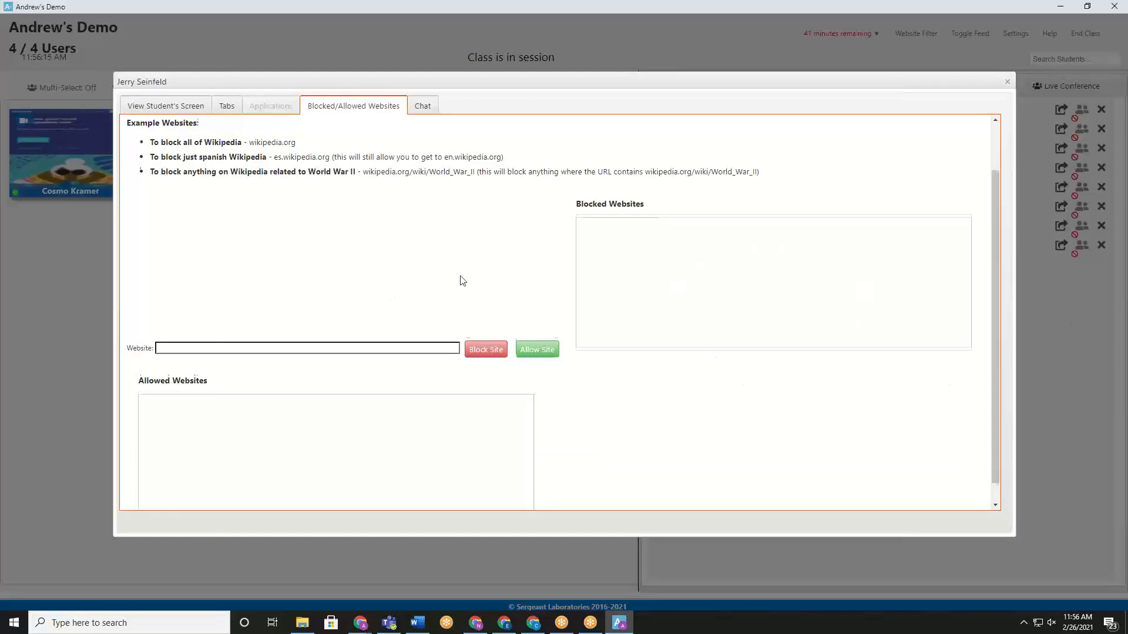
pyautogui.scroll(-1, 447, 279)
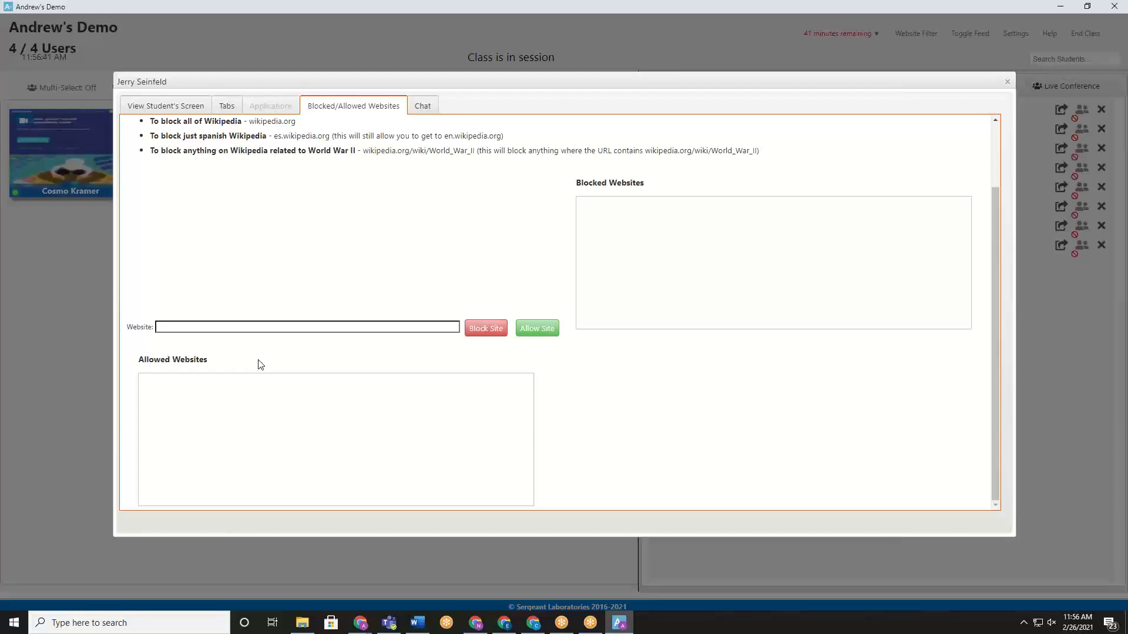
pyautogui.click(1006, 82)
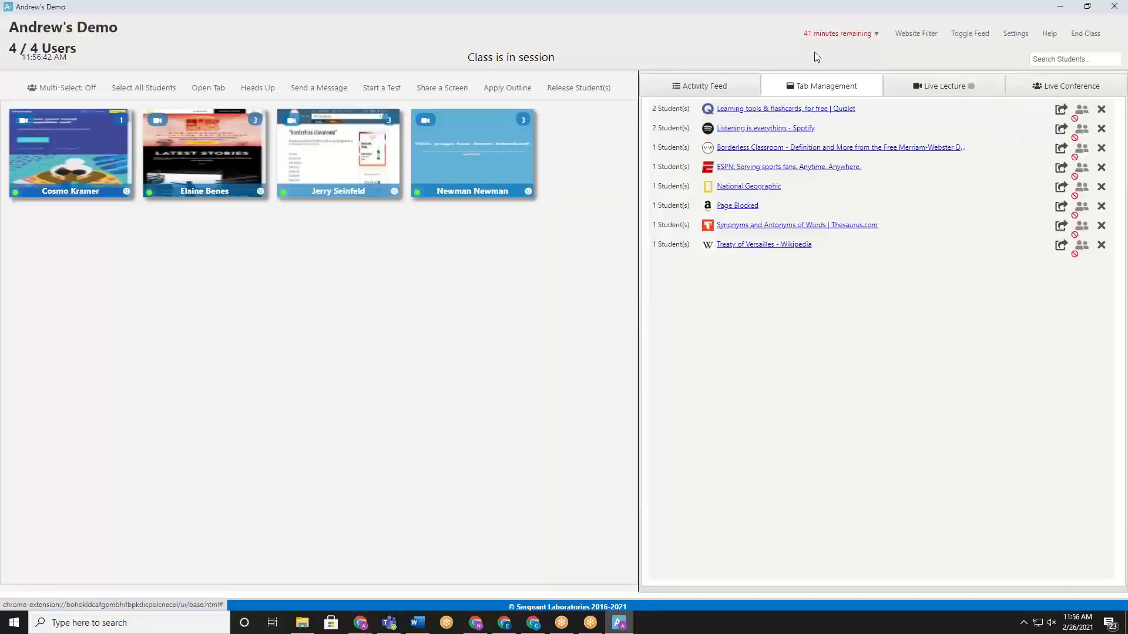
# Step: Add espn.com to the class-wide blocked websites and save the changes
pyautogui.click(915, 33)
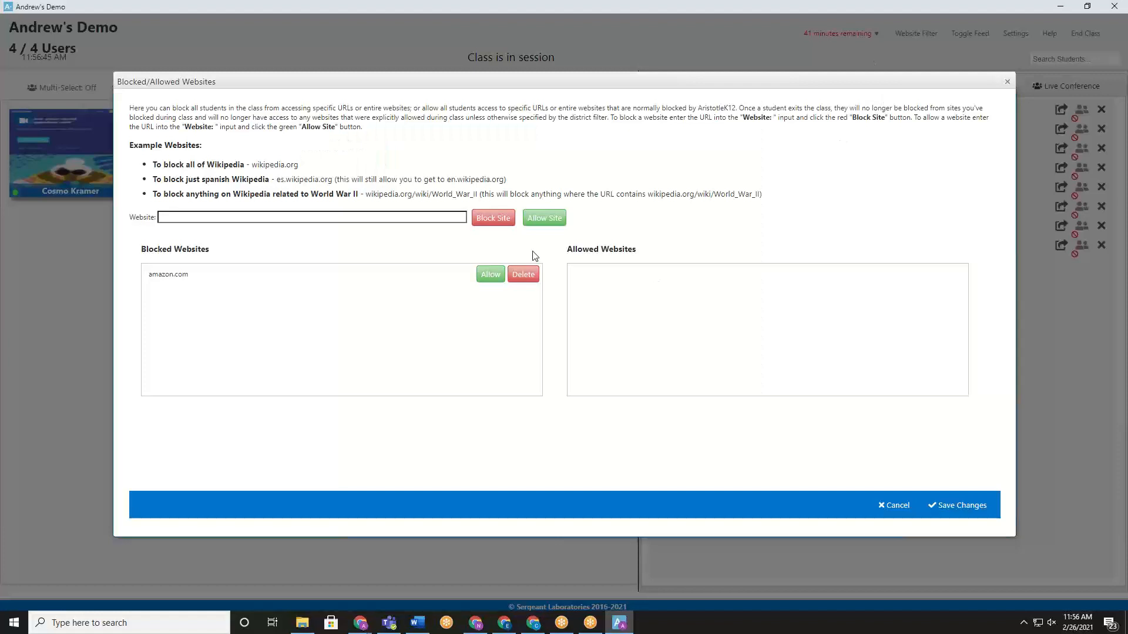
pyautogui.click(324, 217)
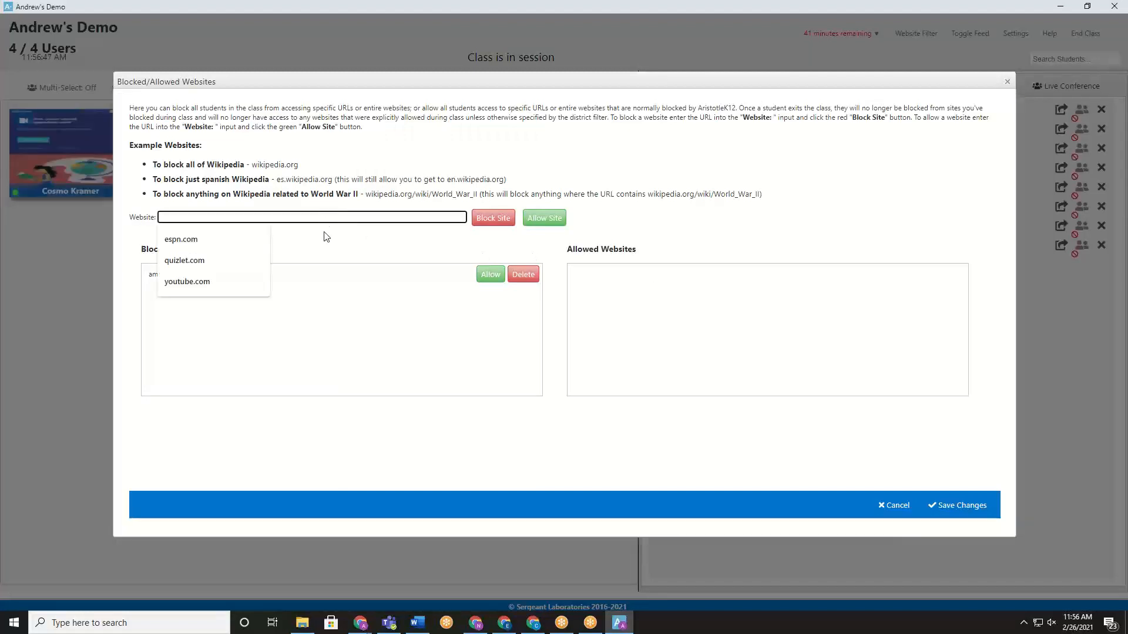
pyautogui.click(245, 238)
pyautogui.click(493, 218)
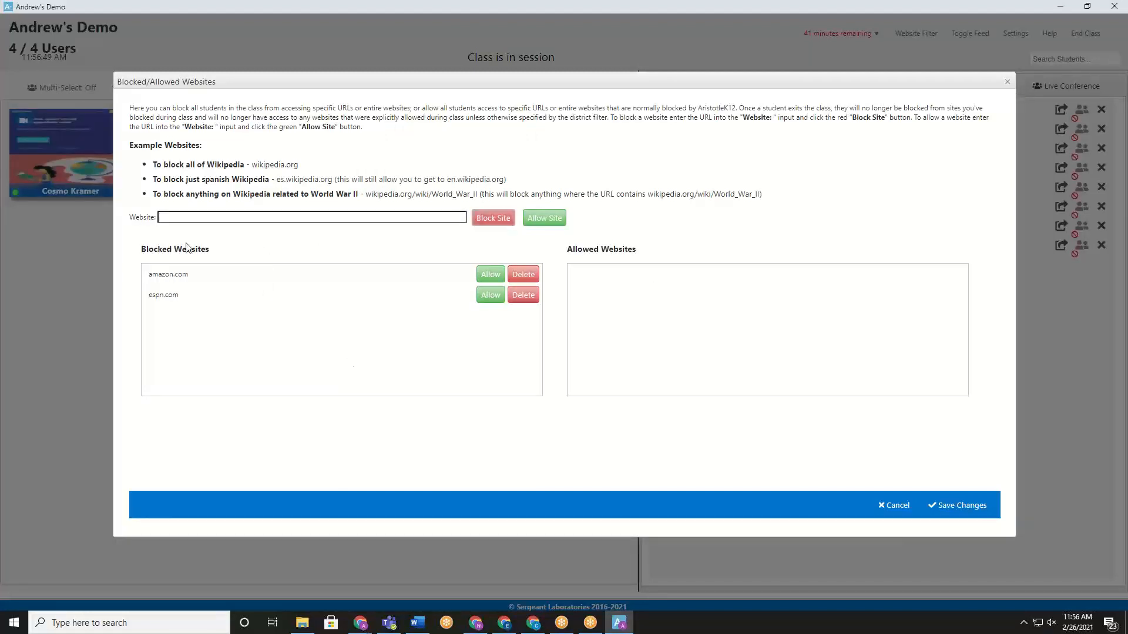
pyautogui.click(948, 504)
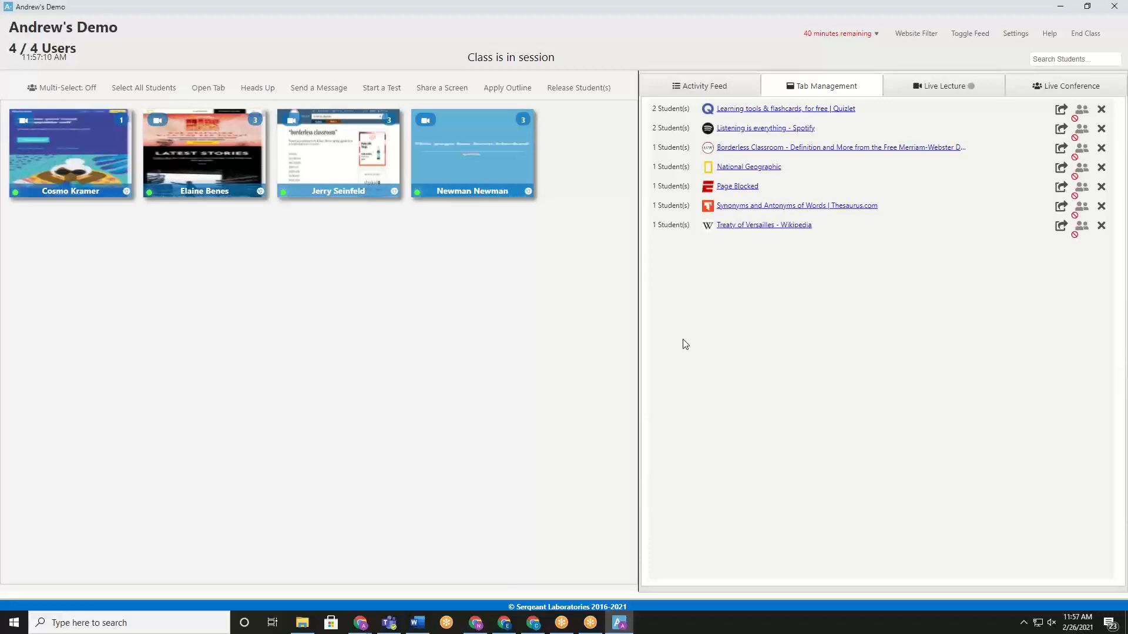
# Step: Check the third student's live screen and share the "Treaty of Versailles - Wikipedia" tab with the whole class
pyautogui.click(338, 170)
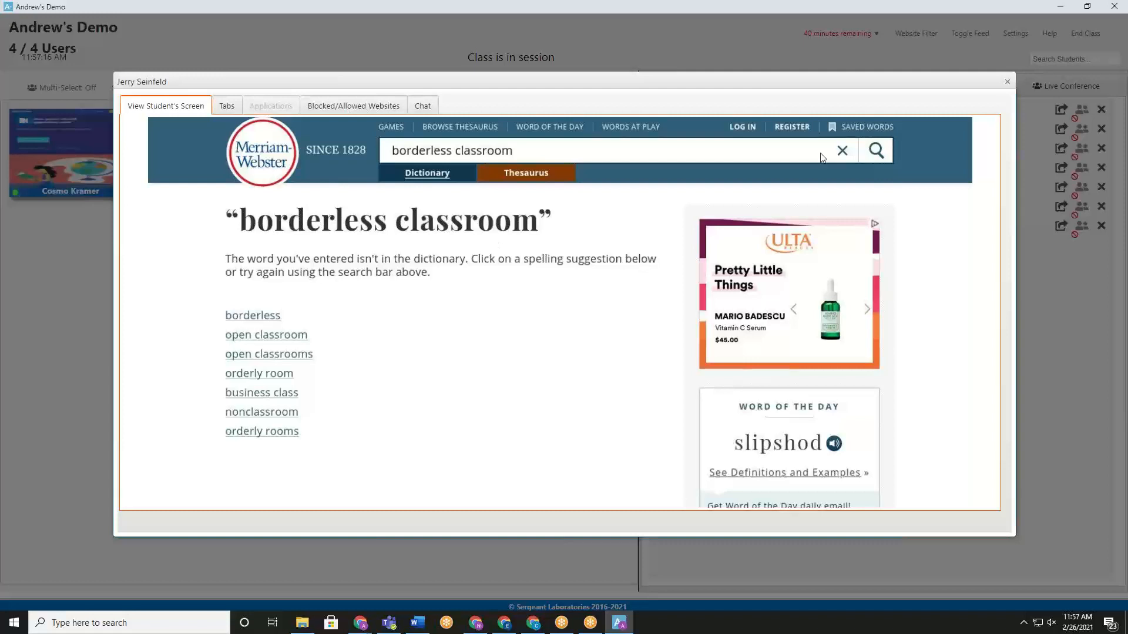
pyautogui.click(1006, 81)
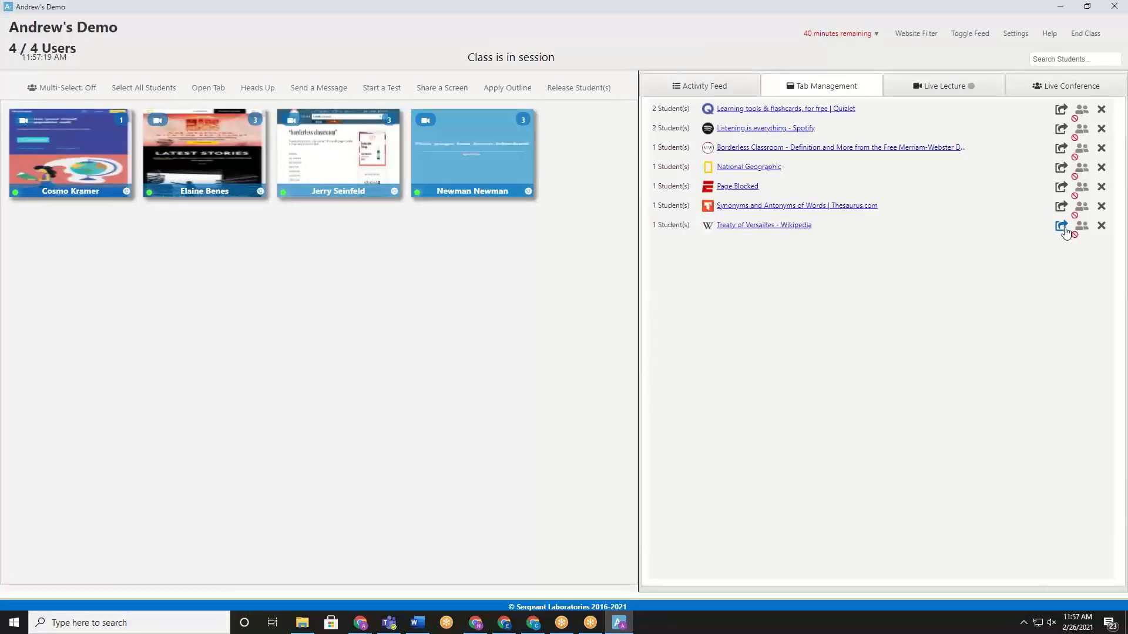
pyautogui.click(1062, 228)
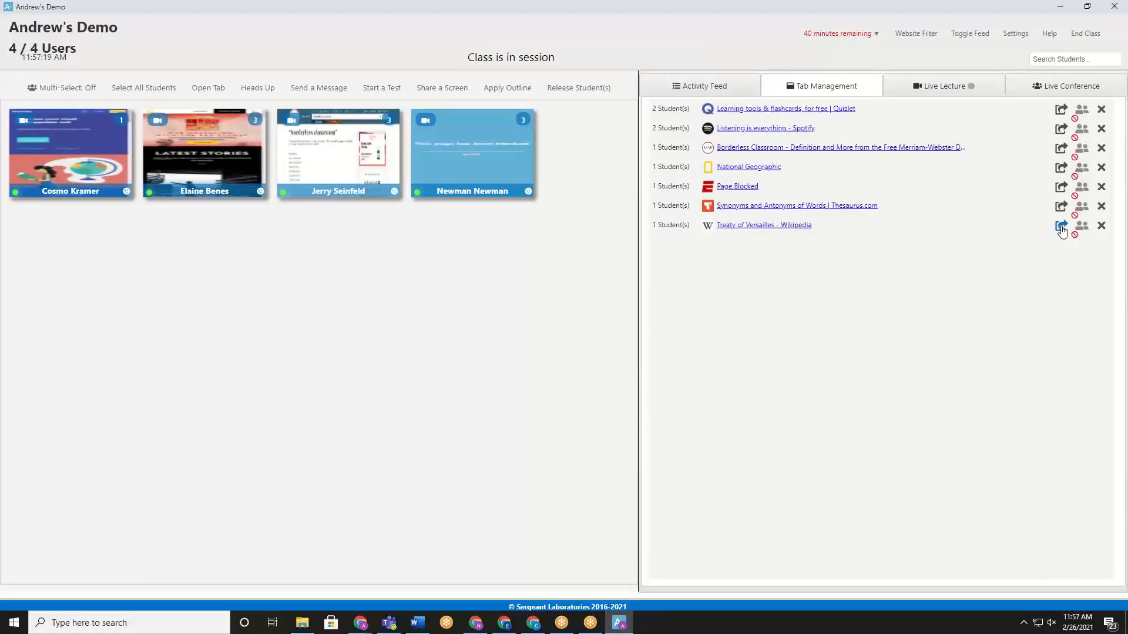
# Step: Check the live screens of the third, fourth and second students for the shared Wikipedia page
pyautogui.click(335, 172)
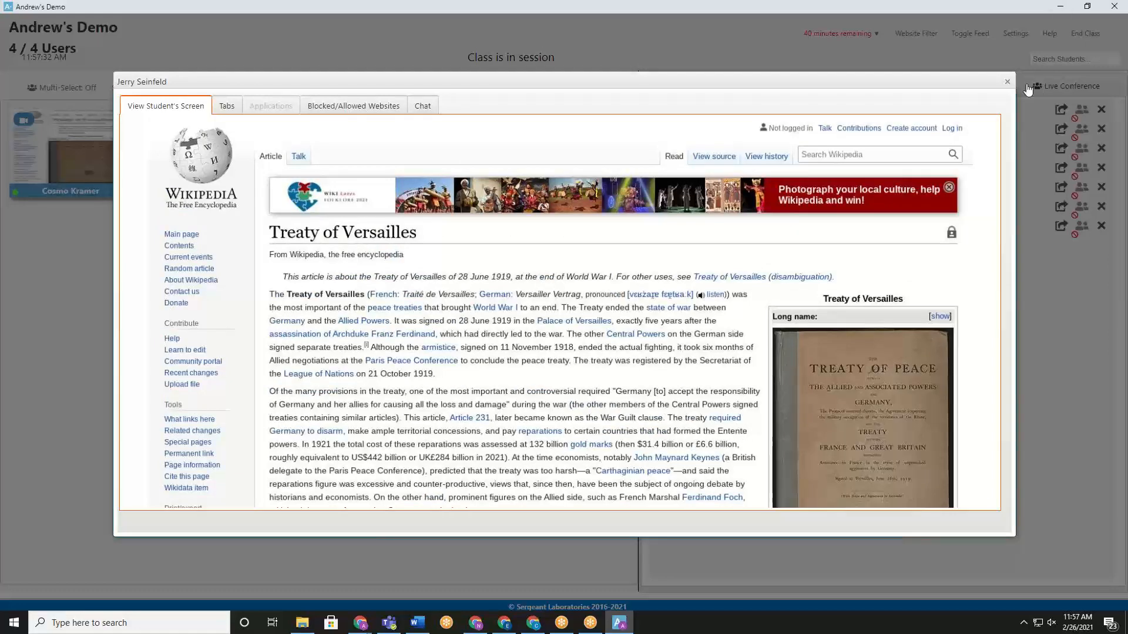
pyautogui.click(1006, 83)
pyautogui.click(448, 171)
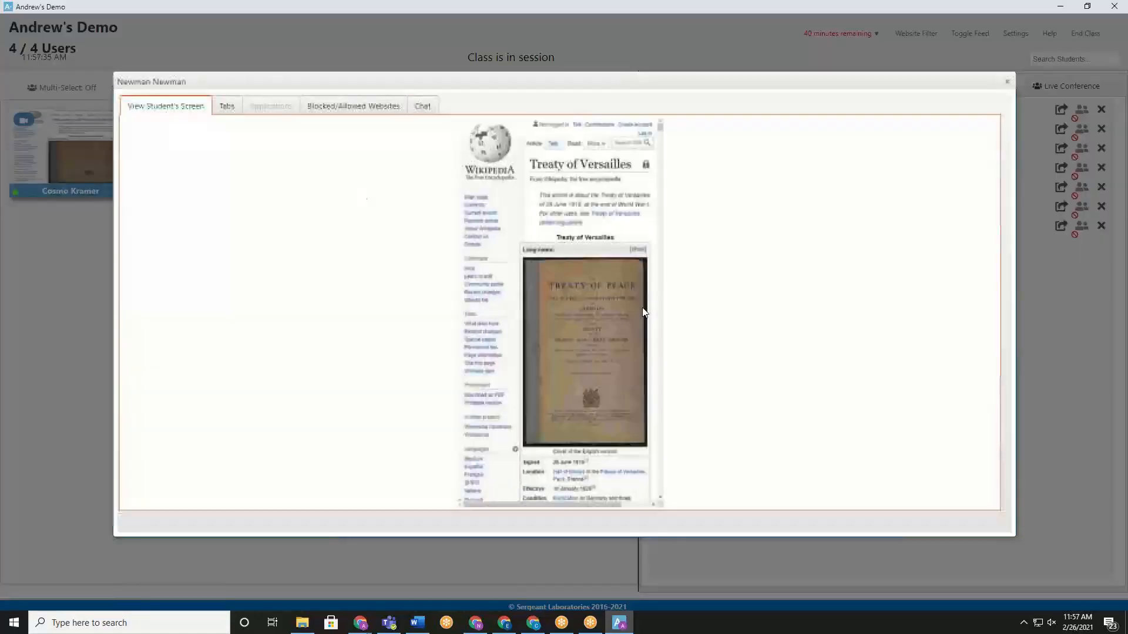
pyautogui.click(1007, 83)
pyautogui.click(200, 187)
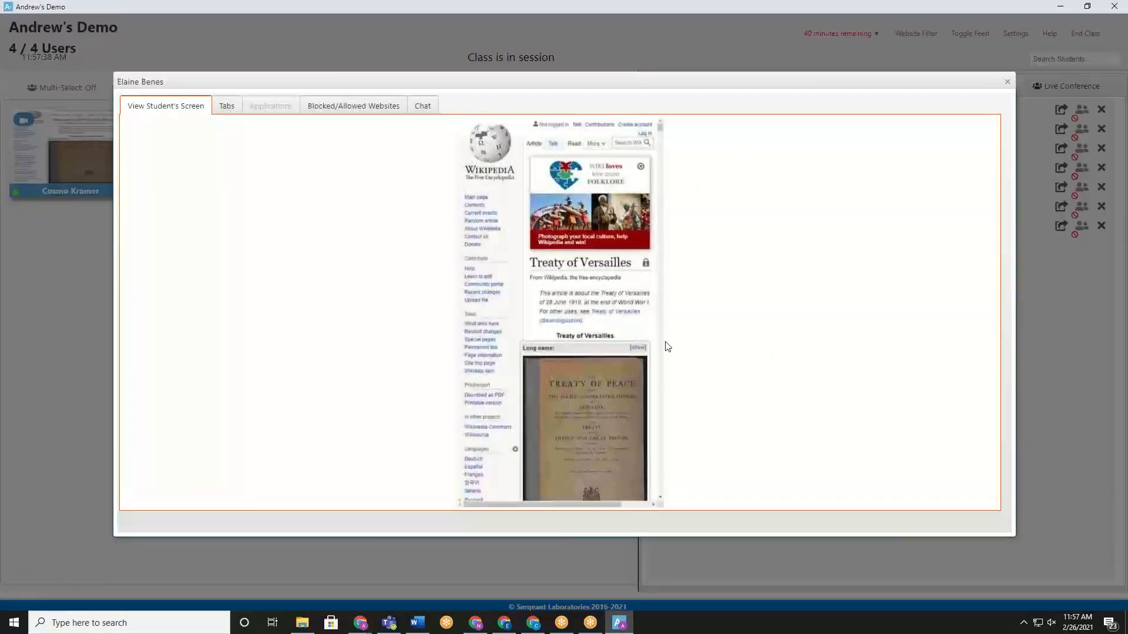
pyautogui.click(1007, 82)
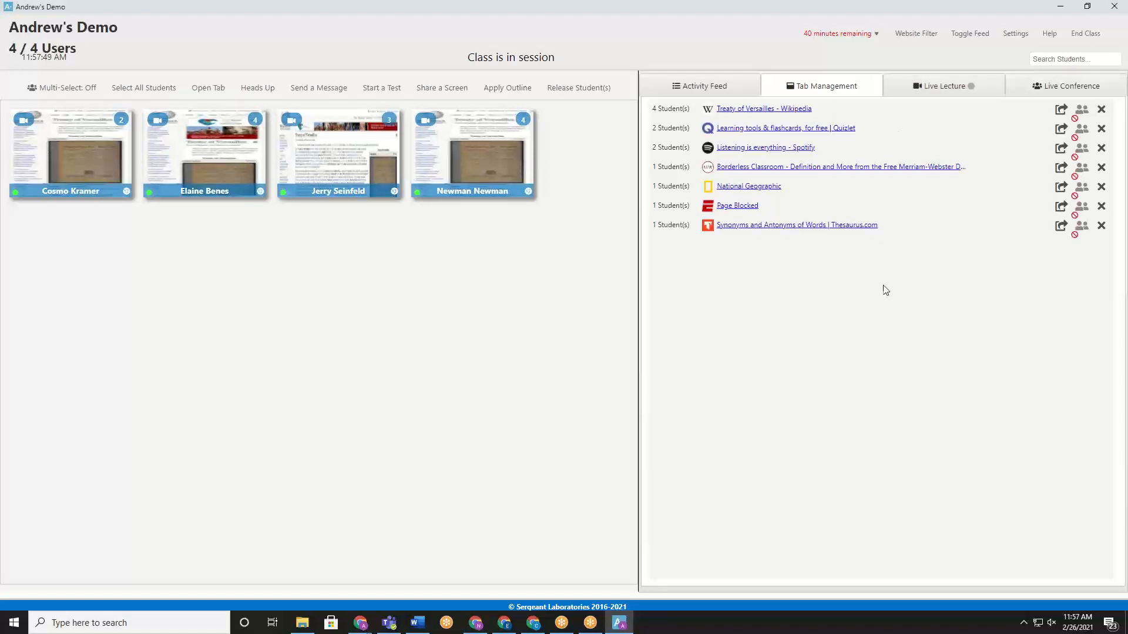
# Step: Look at the website prompt for opening a tab for all students, leaving it empty
pyautogui.click(205, 86)
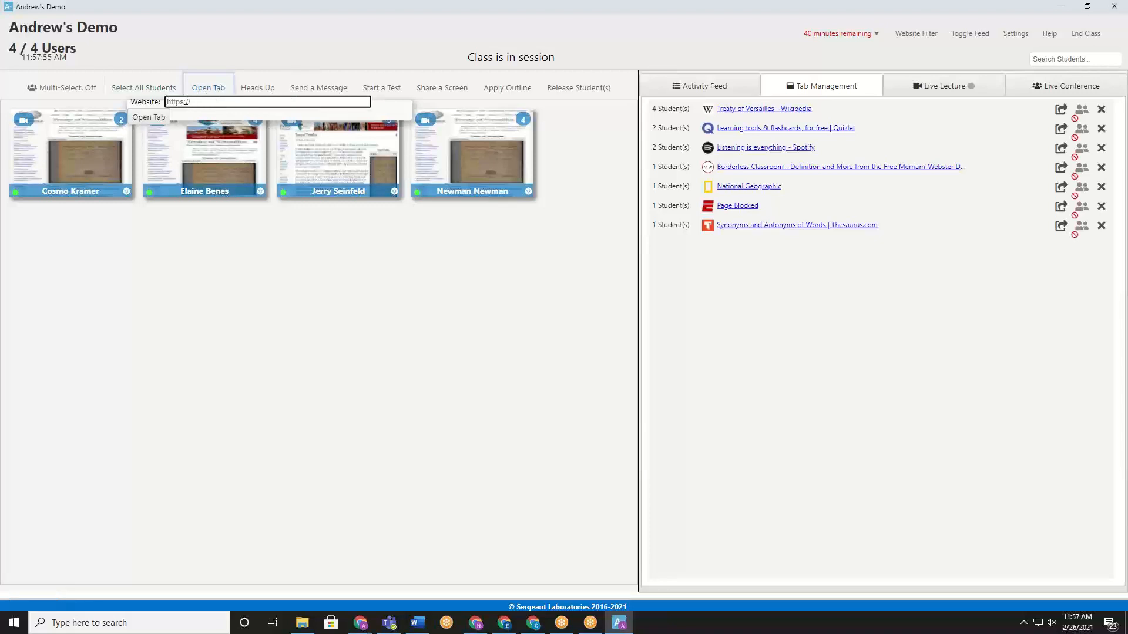
pyautogui.click(155, 120)
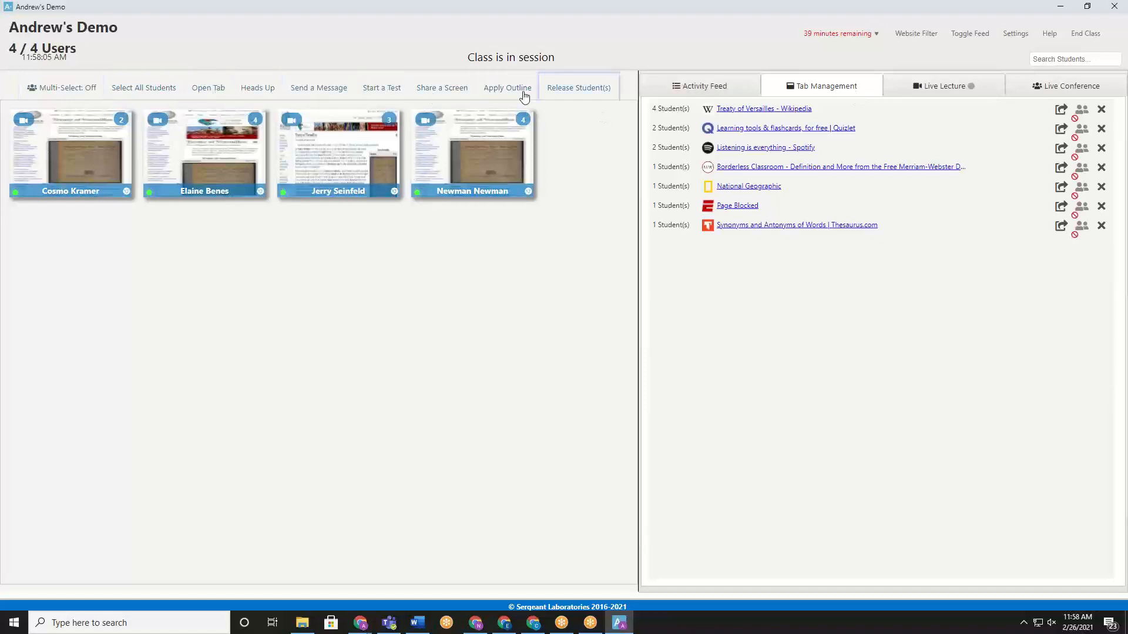
pyautogui.moveTo(284, 88)
# Step: Try multi-select by selecting and deselecting individual students, and turn multi-select off
pyautogui.click(78, 91)
pyautogui.click(73, 160)
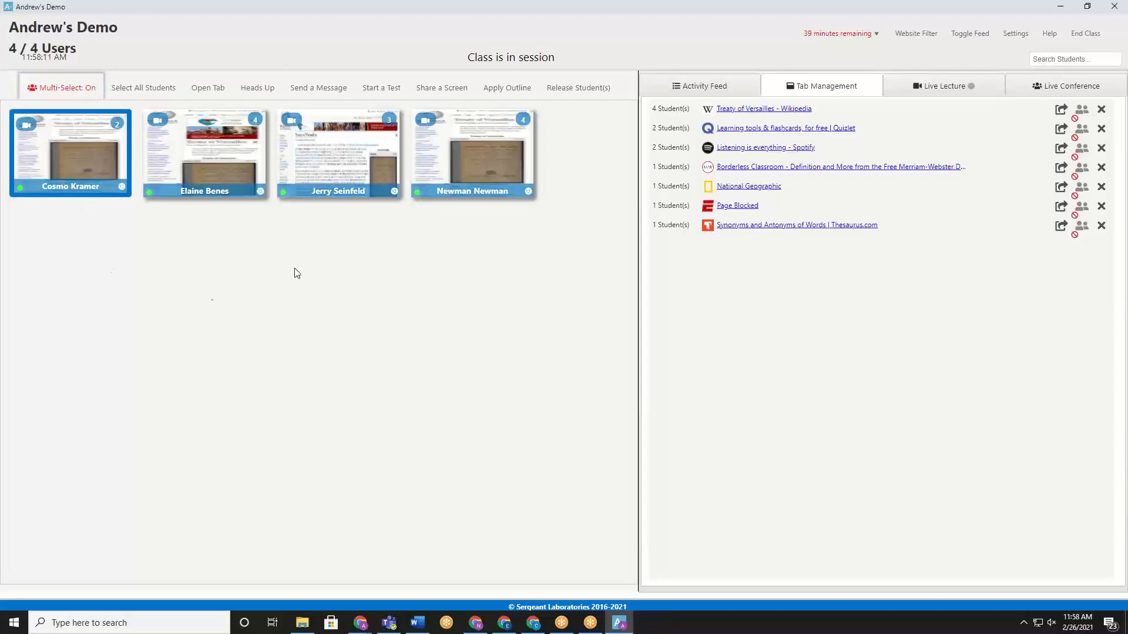
pyautogui.click(320, 176)
pyautogui.click(233, 189)
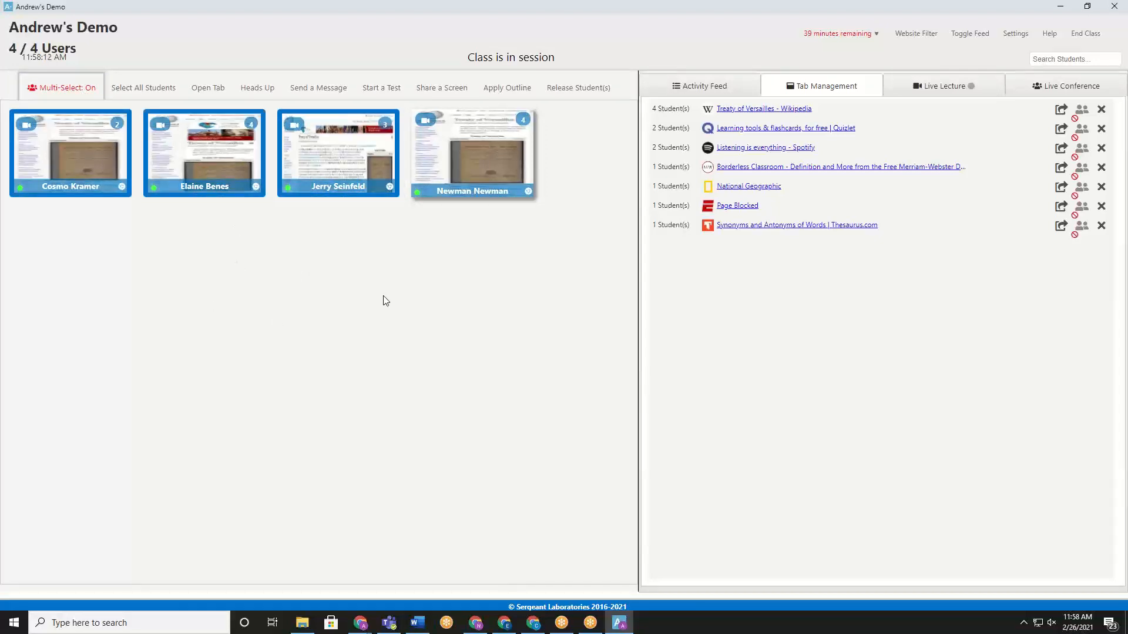
pyautogui.click(464, 167)
pyautogui.click(335, 175)
pyautogui.click(451, 171)
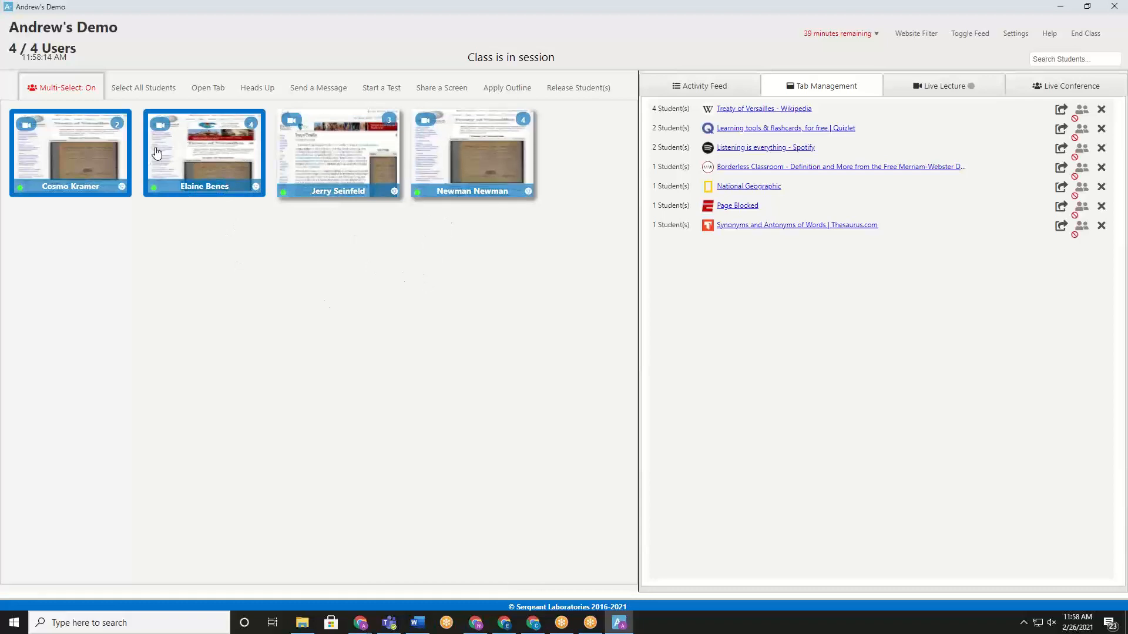
pyautogui.click(64, 164)
pyautogui.click(65, 89)
# Step: Try the Heads Up command for the class with the optional message left empty
pyautogui.click(256, 88)
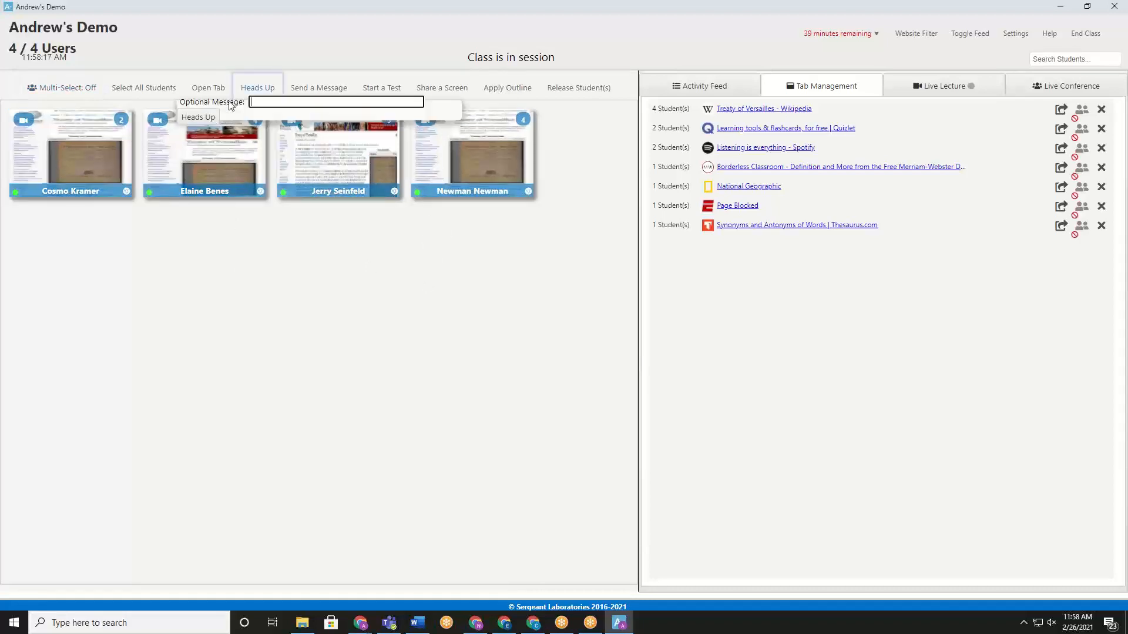
pyautogui.click(198, 117)
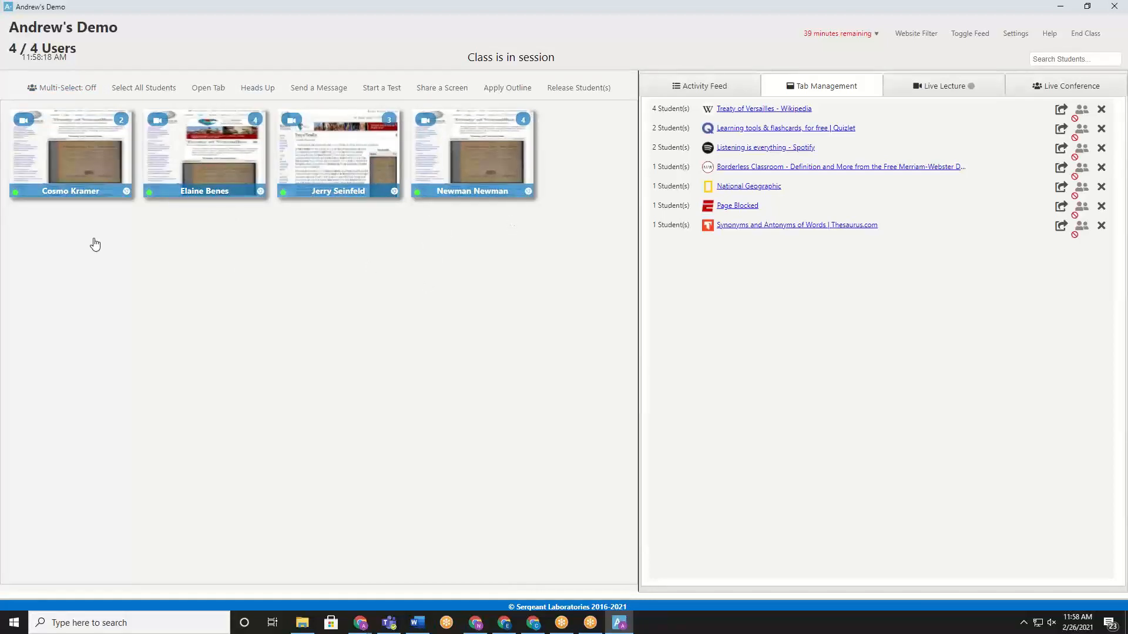
# Step: Select the first and third students with multi-select and look at the Open Tab and Heads Up options
pyautogui.click(65, 87)
pyautogui.click(73, 173)
pyautogui.click(332, 176)
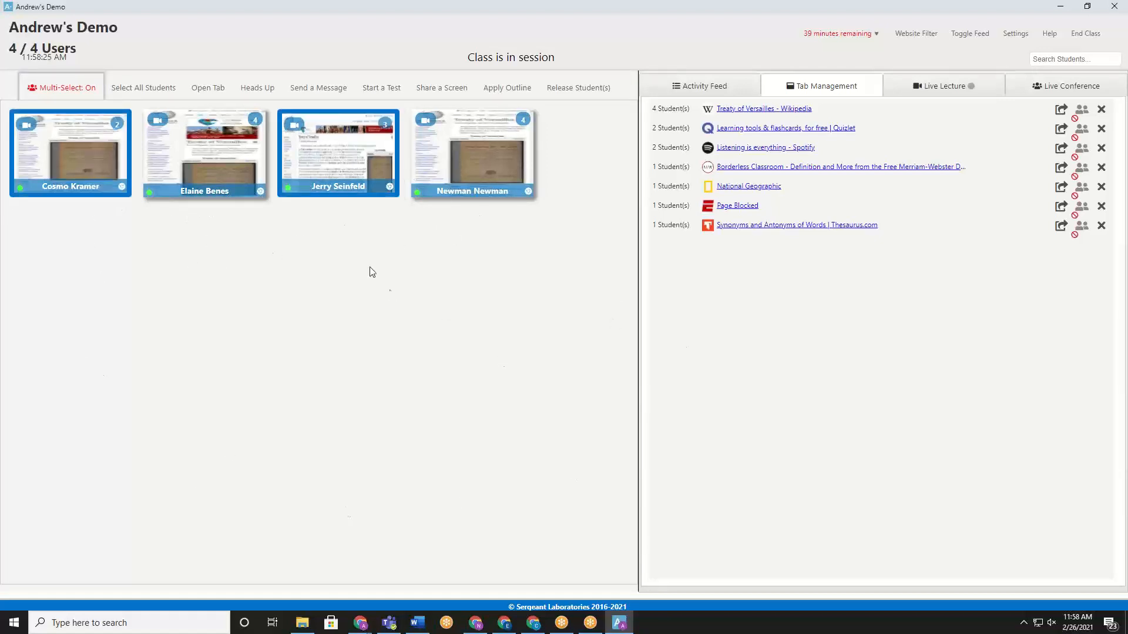
pyautogui.click(207, 89)
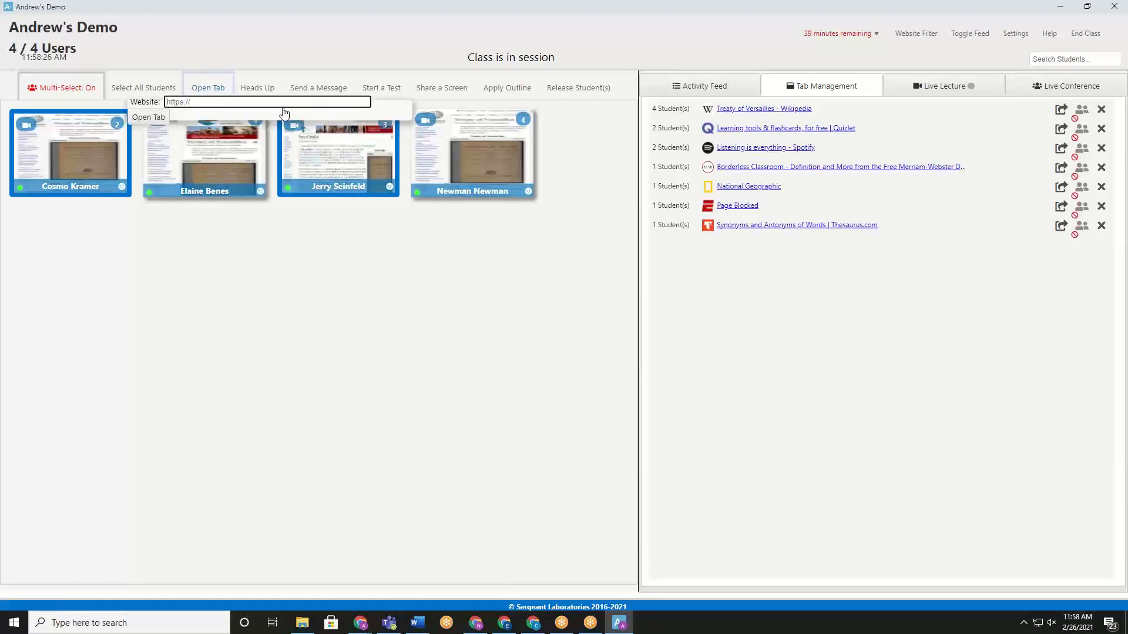
pyautogui.click(89, 100)
pyautogui.click(256, 88)
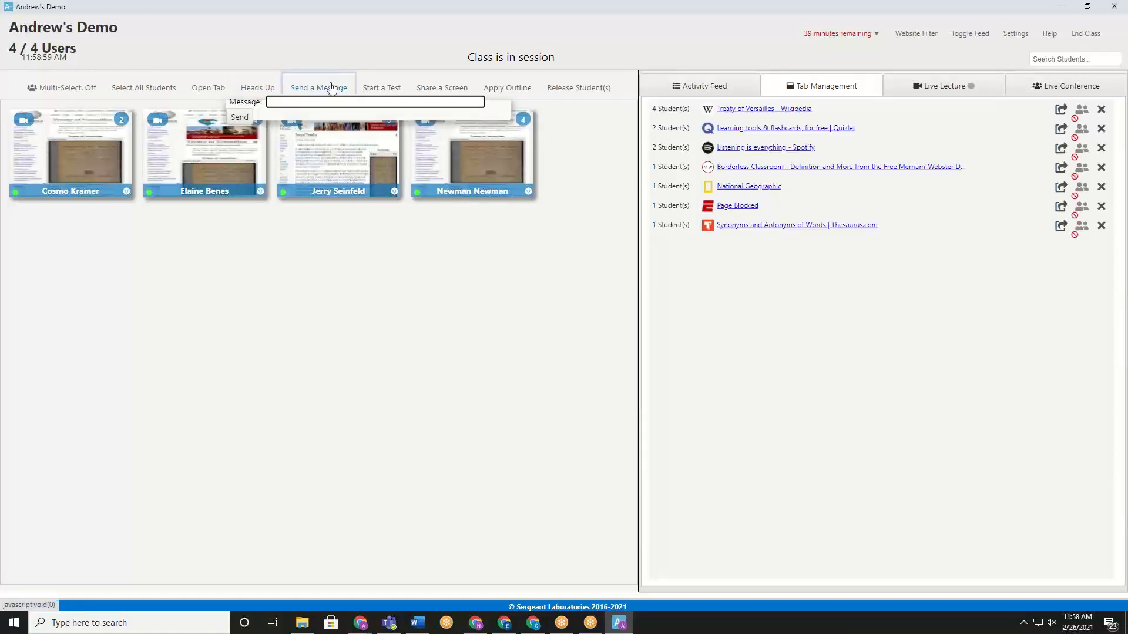
# Step: Send the message "hello" to the first student only and close the message window it opens
pyautogui.click(70, 89)
pyautogui.click(70, 150)
pyautogui.moveTo(318, 90)
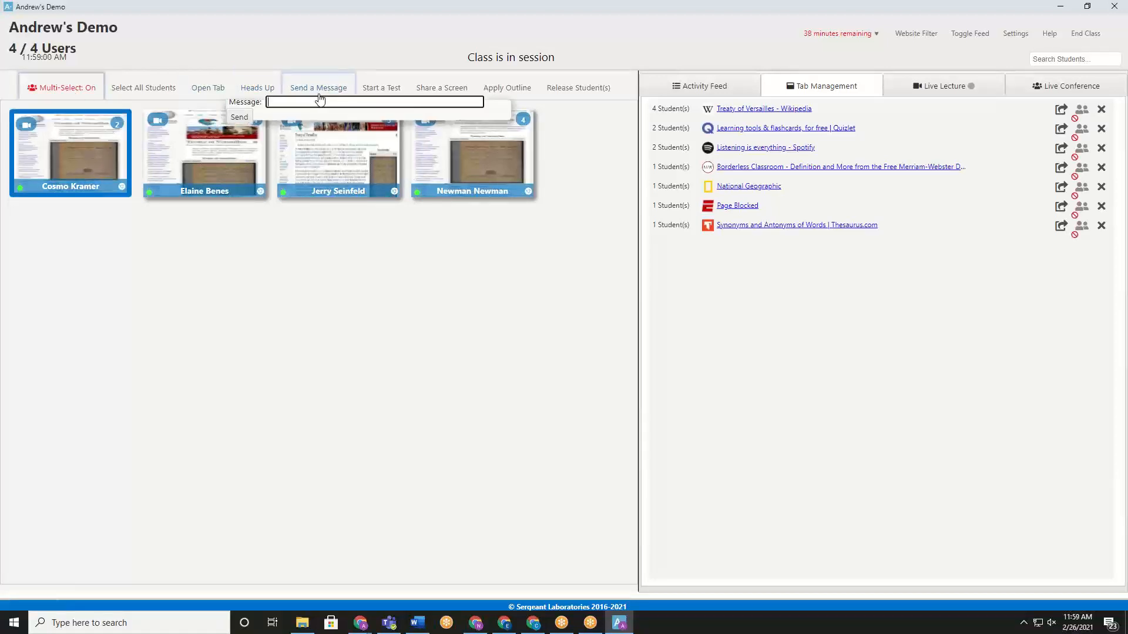
pyautogui.write('hello')
pyautogui.click(239, 117)
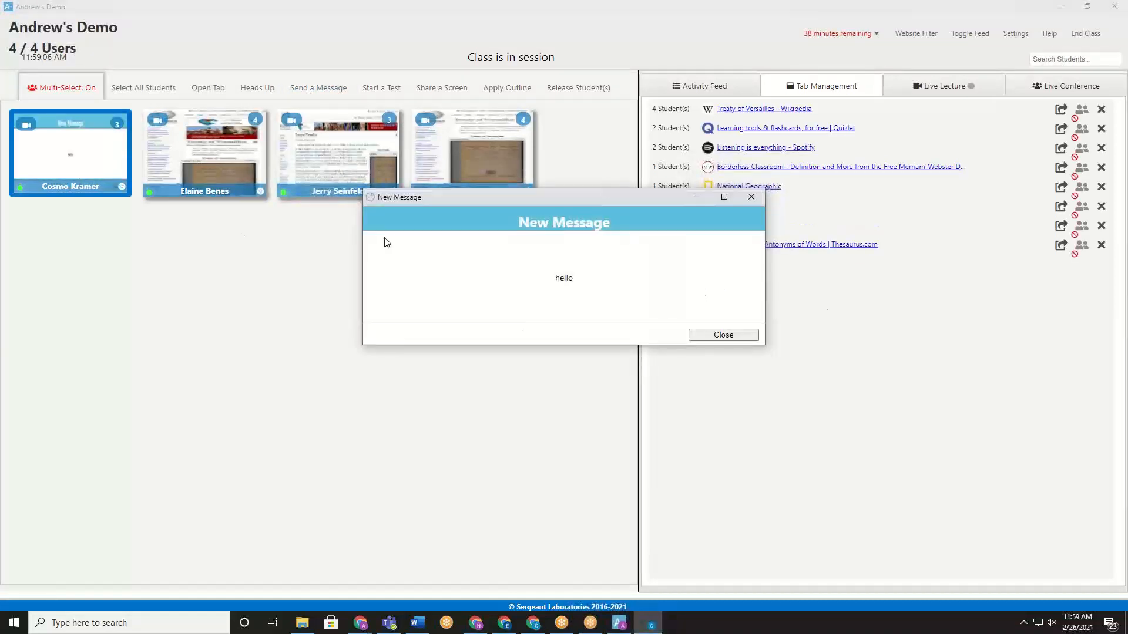
pyautogui.moveTo(561, 195); pyautogui.dragTo(386, 122)
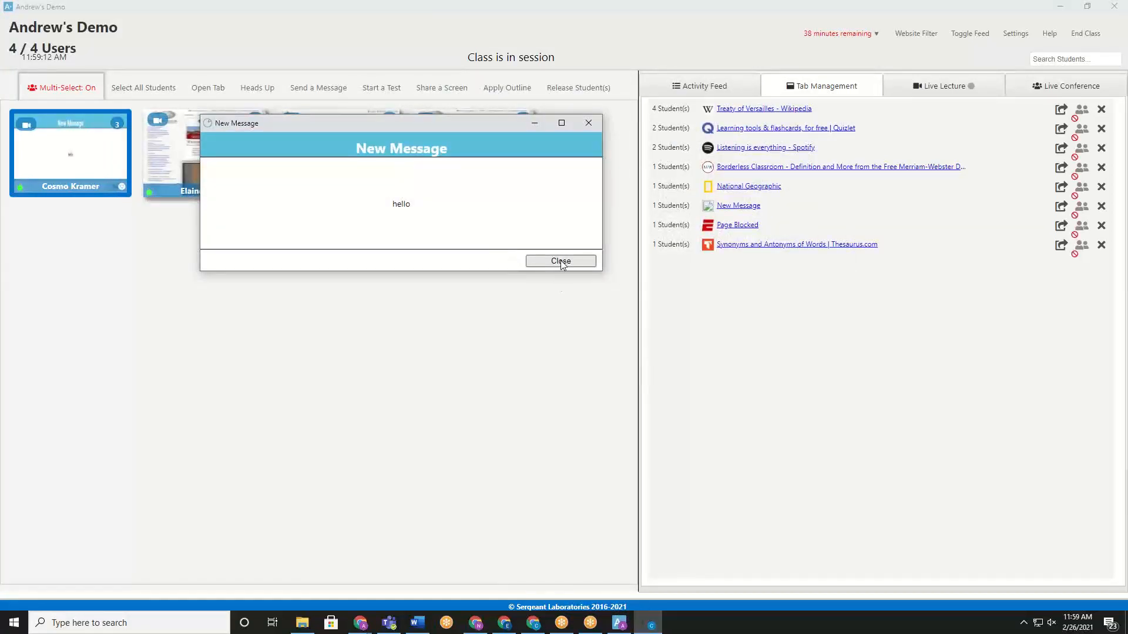
pyautogui.click(560, 262)
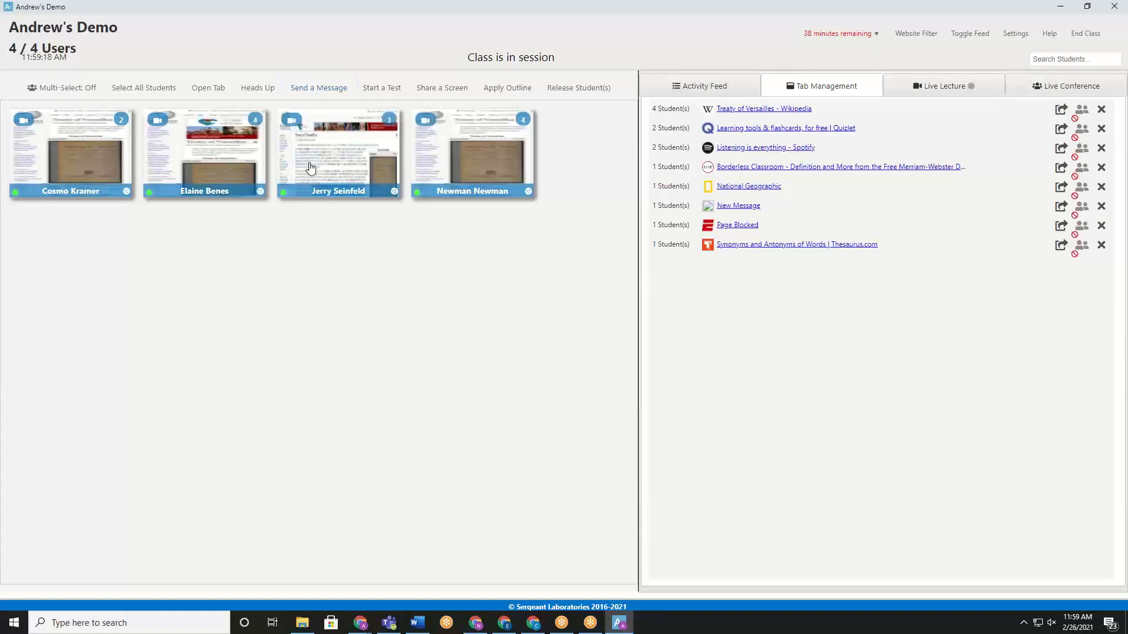
# Step: Examine the student testing mode options, try Full Browser as the kiosk mode, and close the setup without starting a test
pyautogui.click(389, 87)
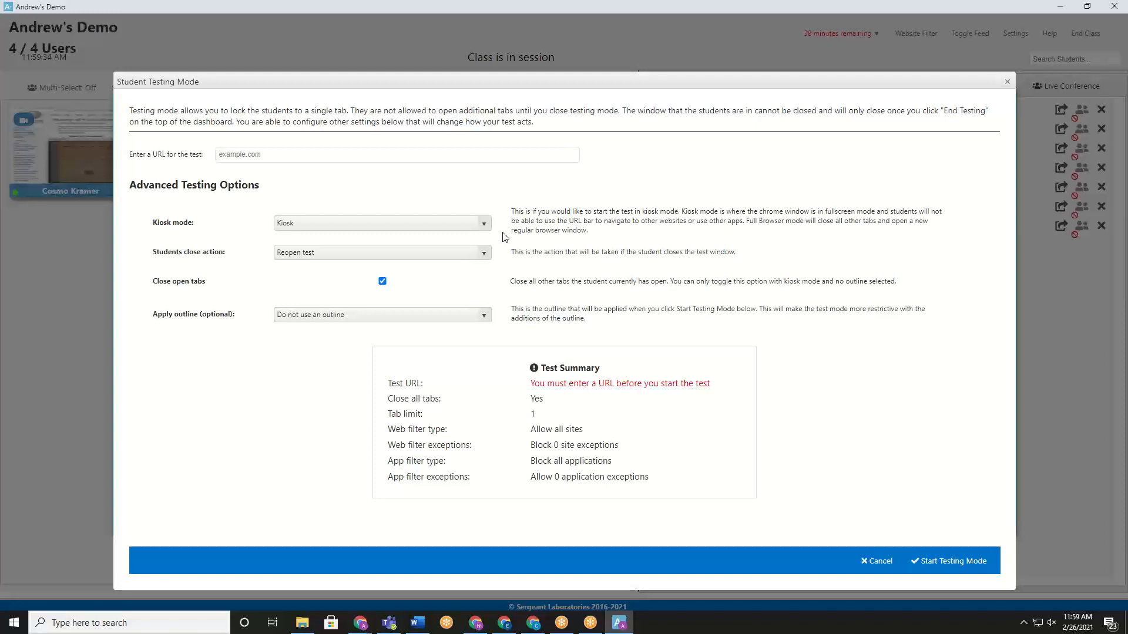
pyautogui.click(479, 226)
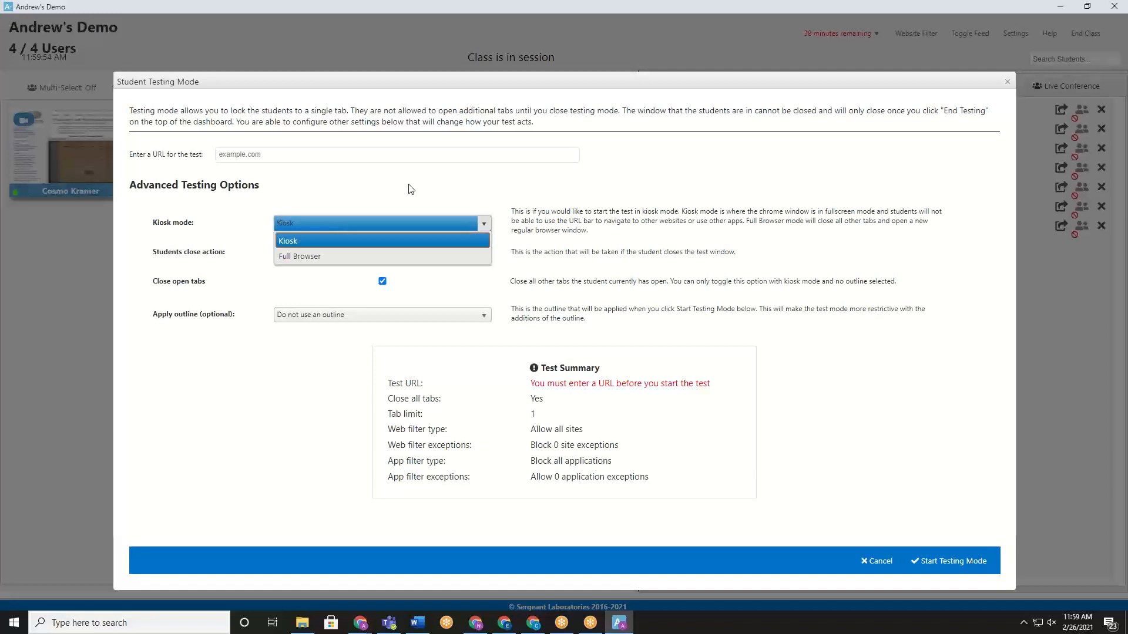
pyautogui.click(369, 256)
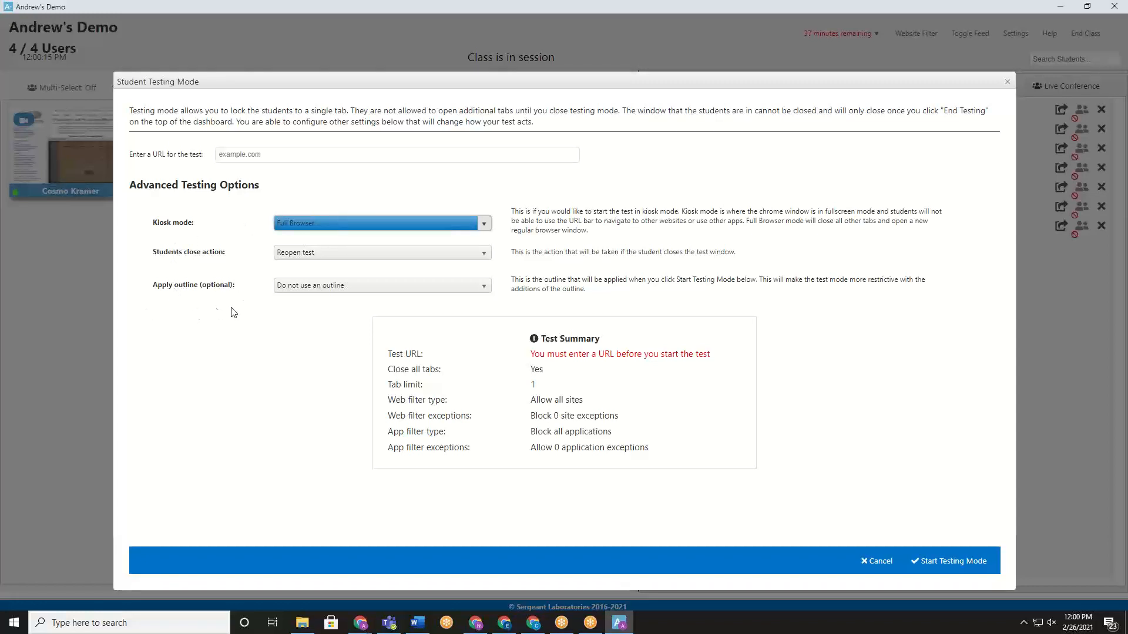
pyautogui.click(1007, 81)
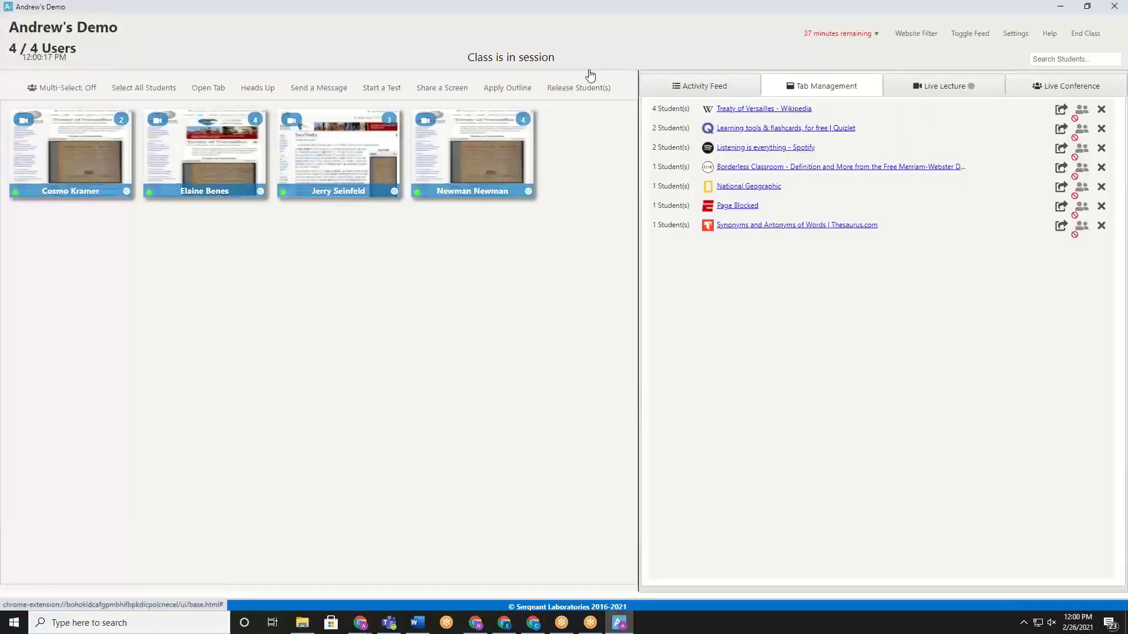
# Step: Examine the Test Outline's settings, try a maximum of 3 tabs, reduce it again, and close the outlines without saving
pyautogui.click(510, 90)
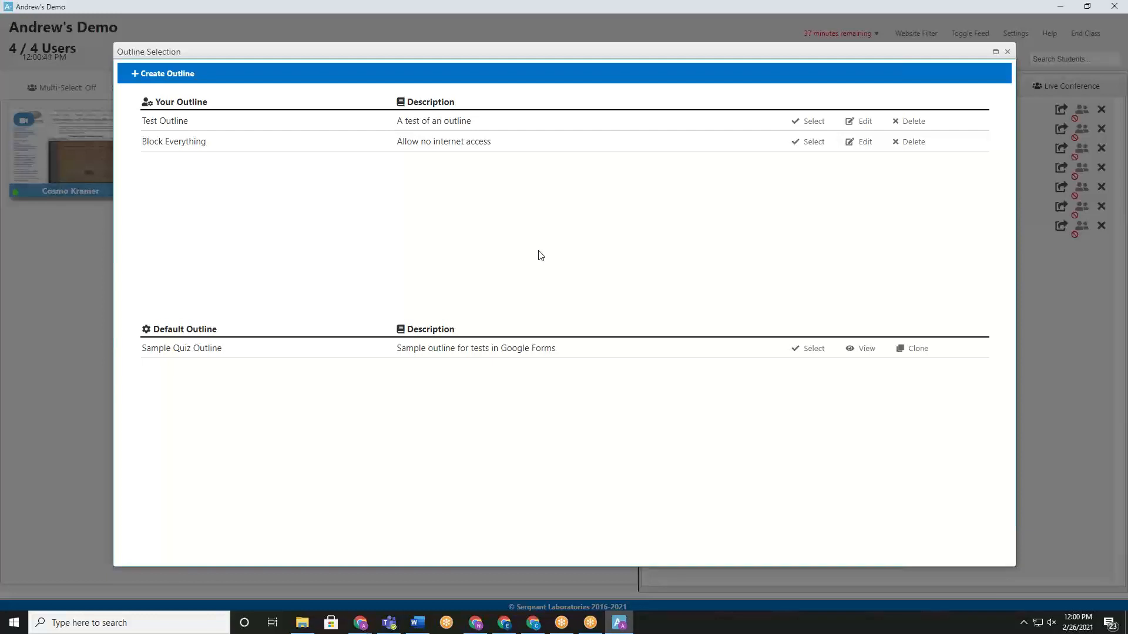
pyautogui.click(863, 122)
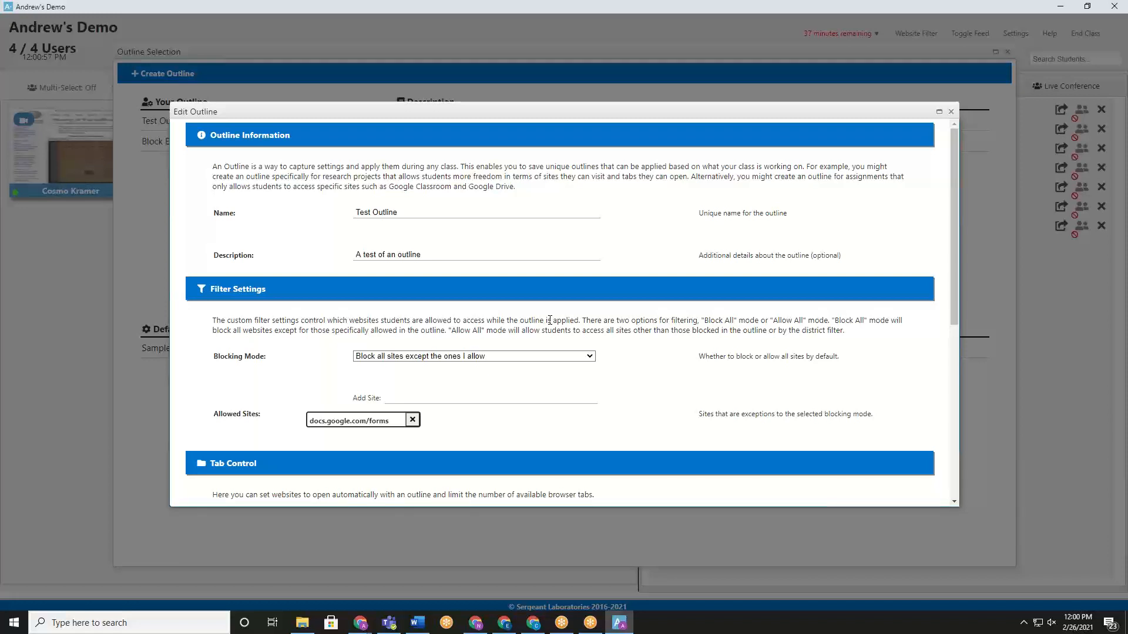
pyautogui.scroll(-4, 646, 295)
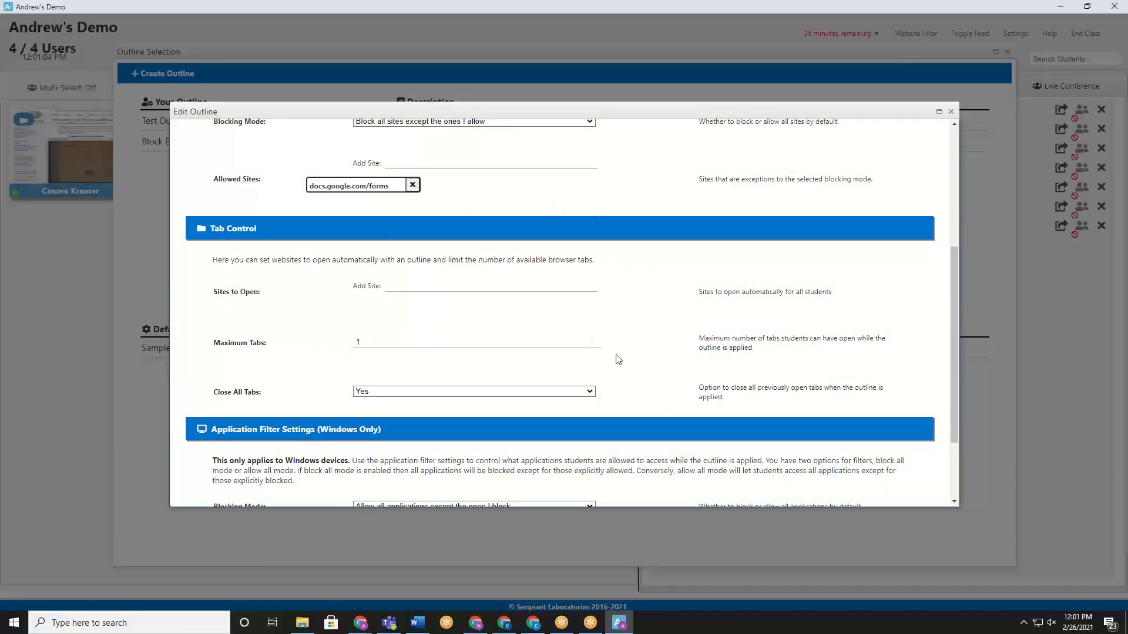
pyautogui.click(593, 339)
pyautogui.click(593, 339)
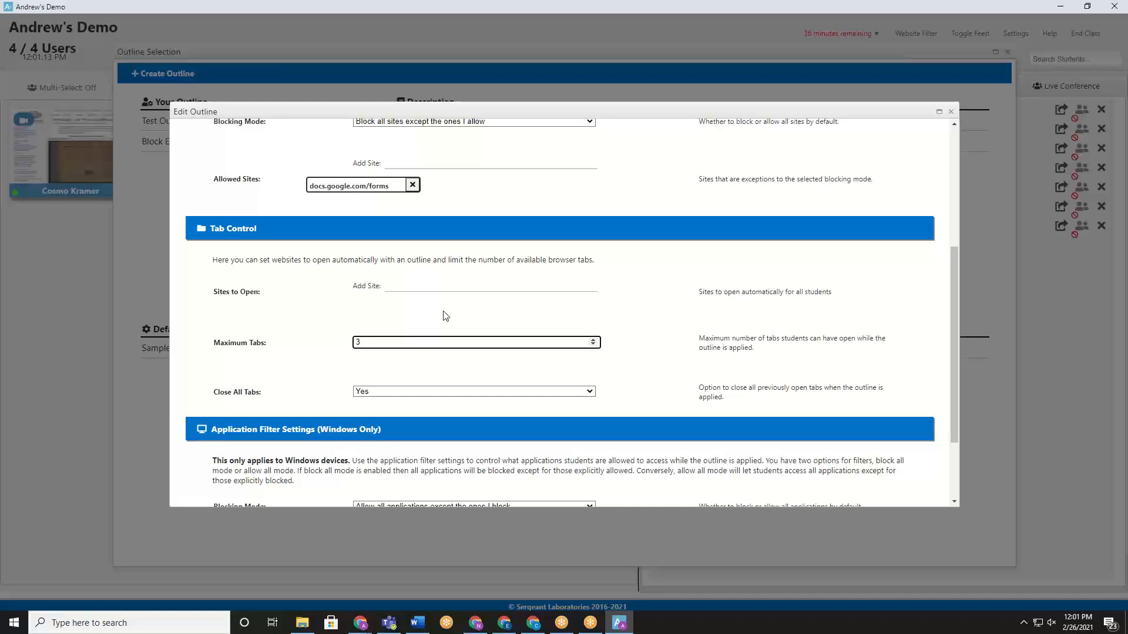
pyautogui.click(593, 344)
pyautogui.click(592, 344)
pyautogui.click(950, 111)
pyautogui.click(1006, 52)
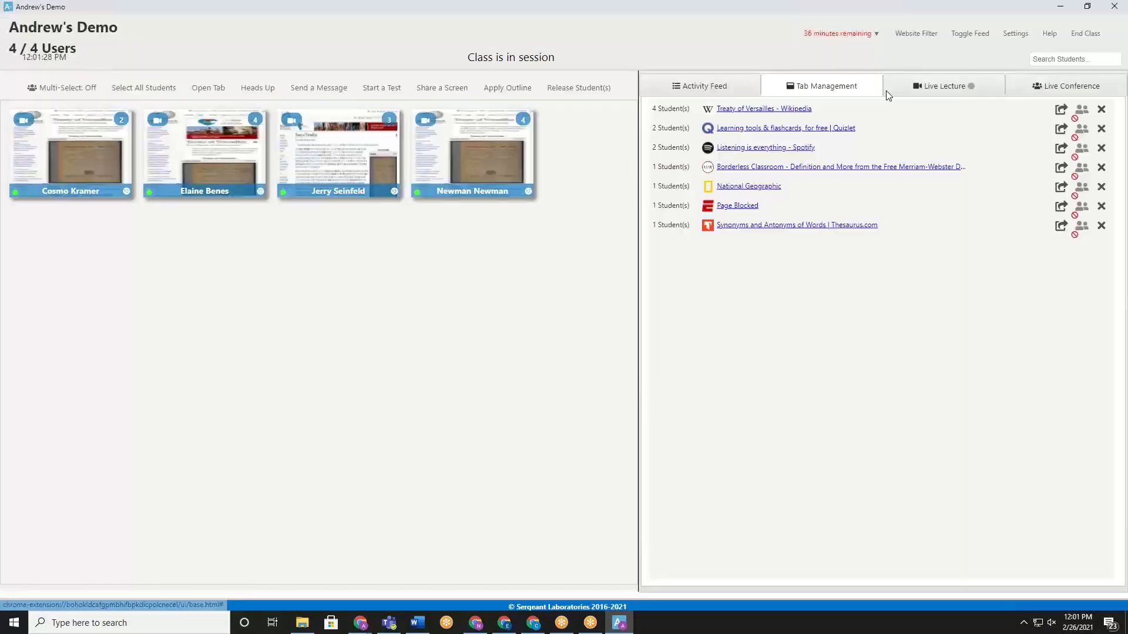
# Step: Try Test Outline in the student testing setup, review the students' close action options, and close the setup without starting a test
pyautogui.click(374, 88)
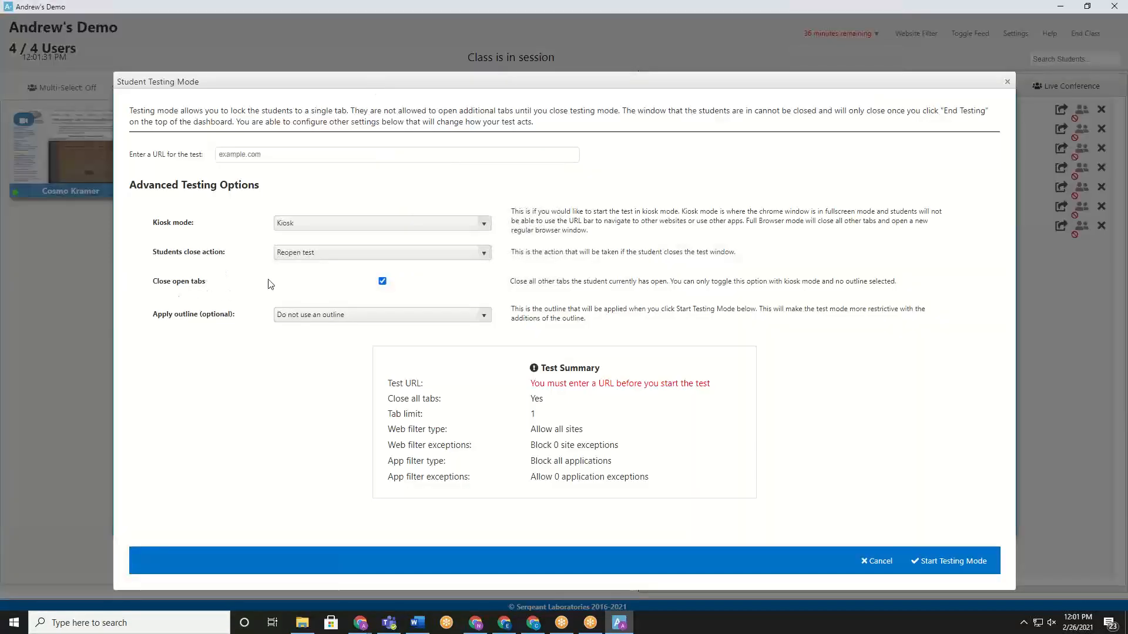
pyautogui.click(481, 313)
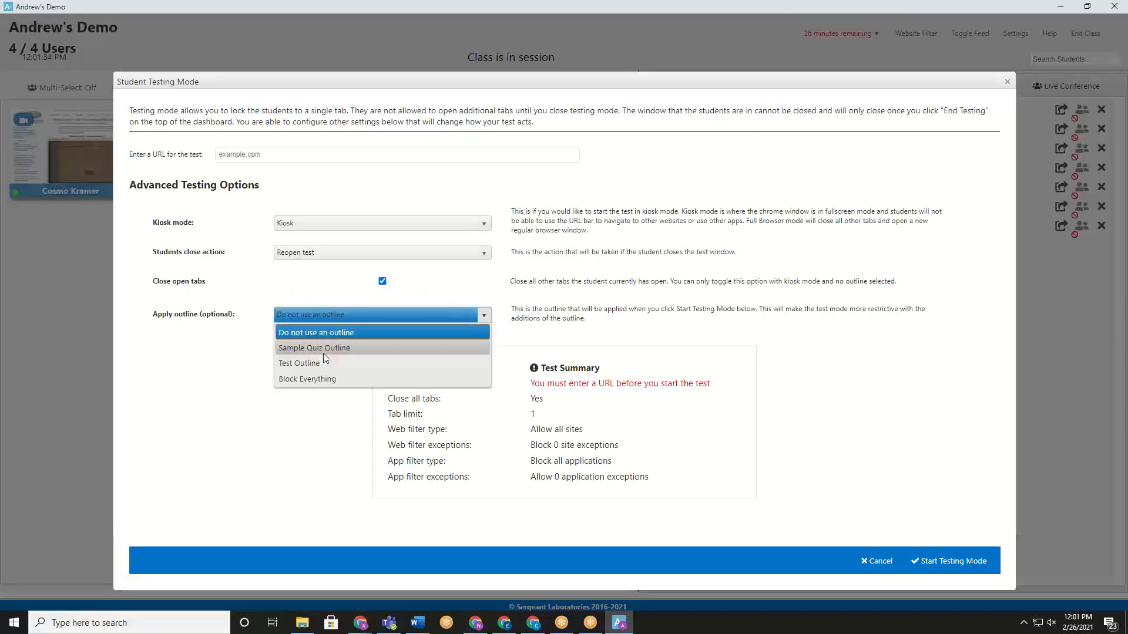
pyautogui.click(304, 362)
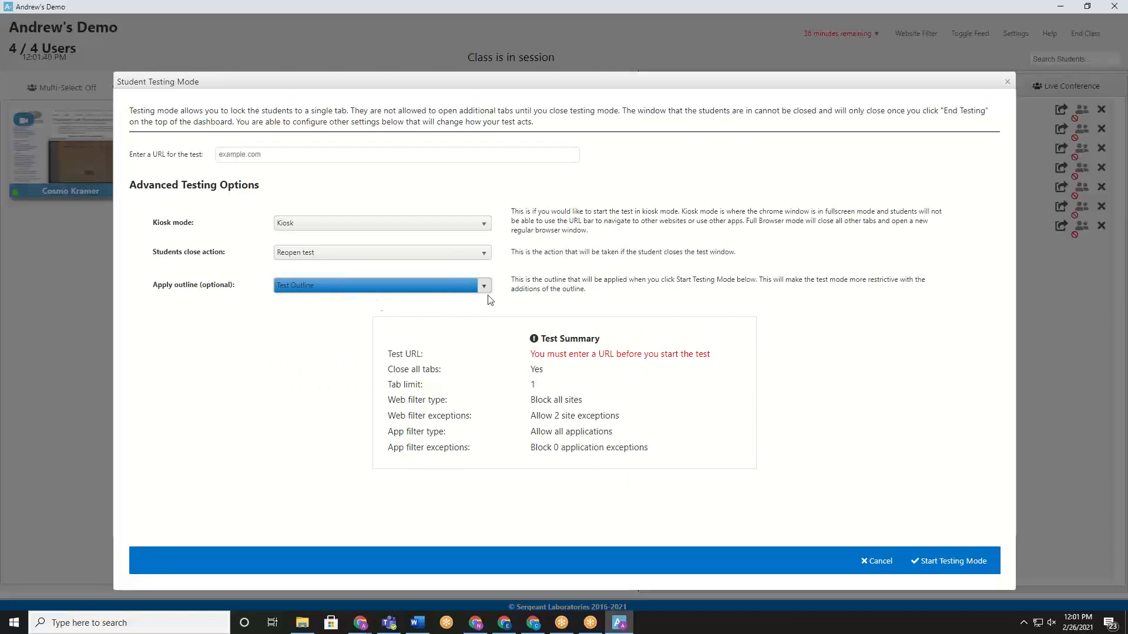
pyautogui.click(473, 253)
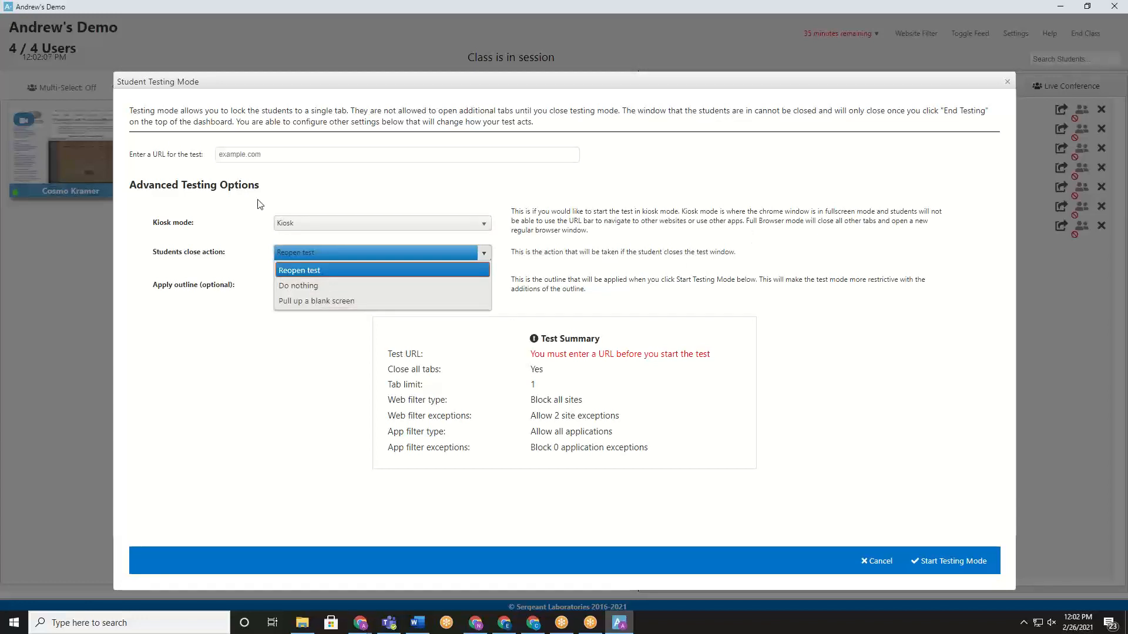
pyautogui.click(353, 180)
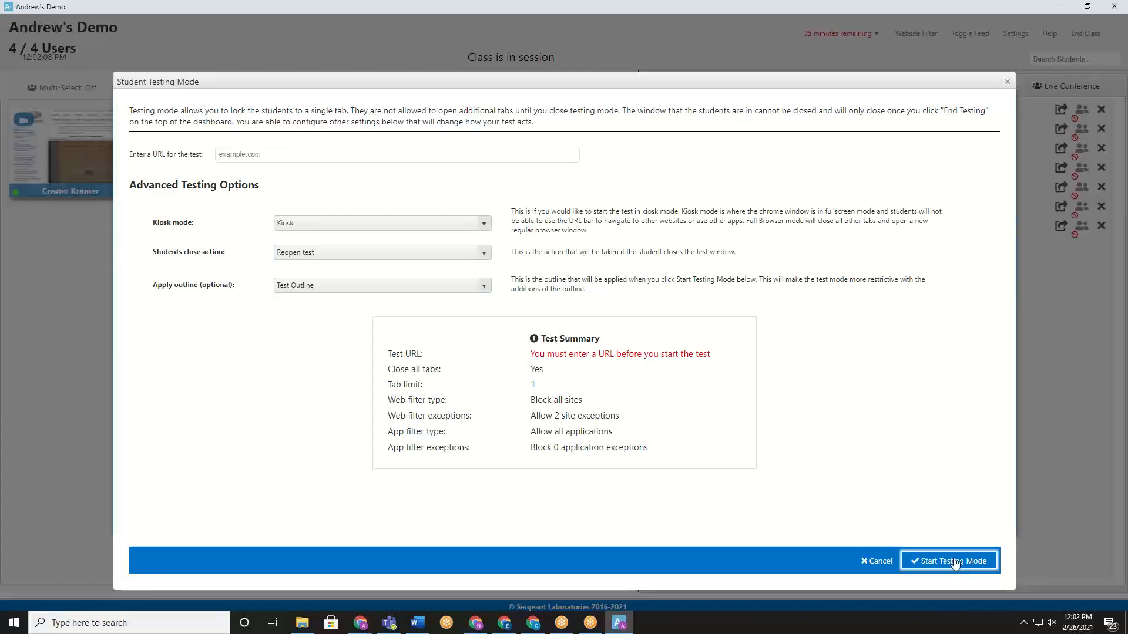
pyautogui.click(1007, 81)
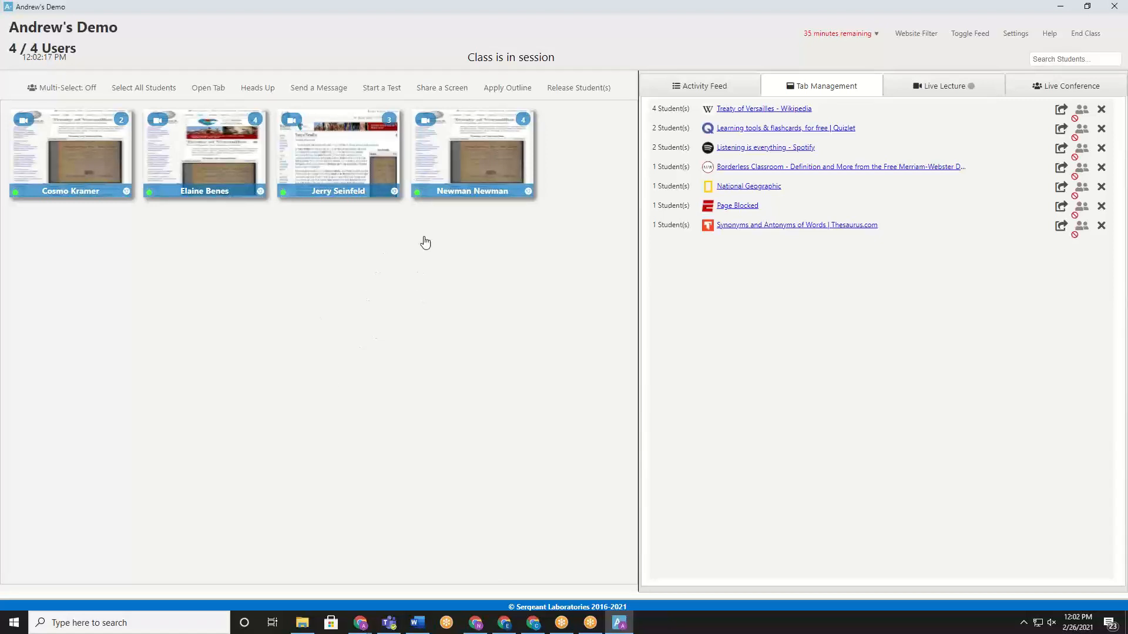
# Step: Look at the teacher and student screens available for sharing and close the selection without sharing one
pyautogui.click(442, 91)
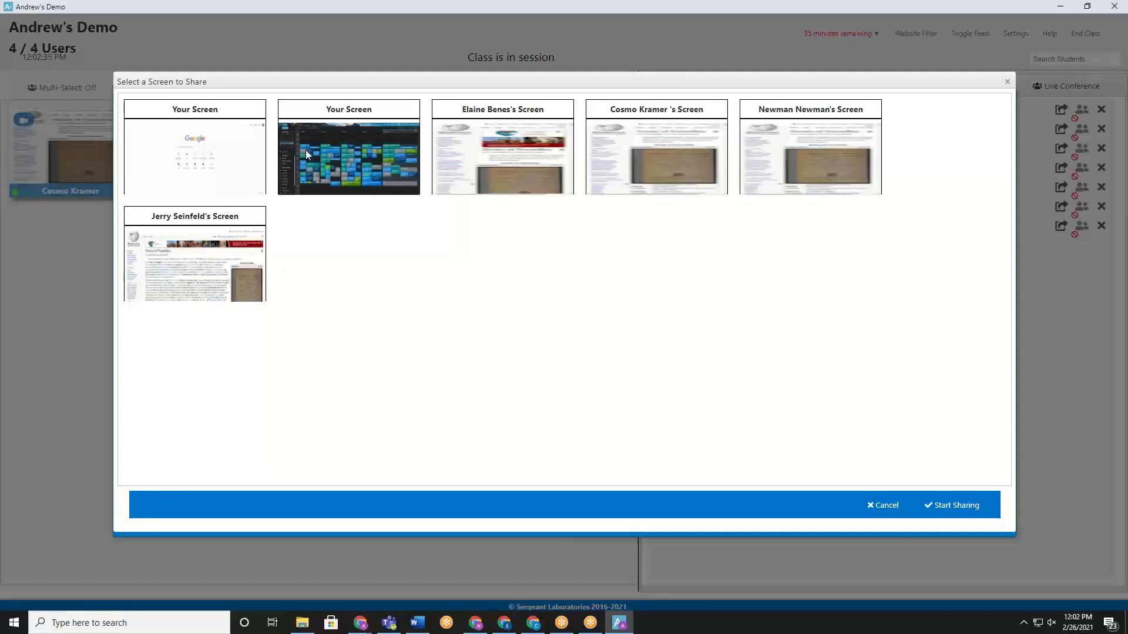
pyautogui.click(1006, 81)
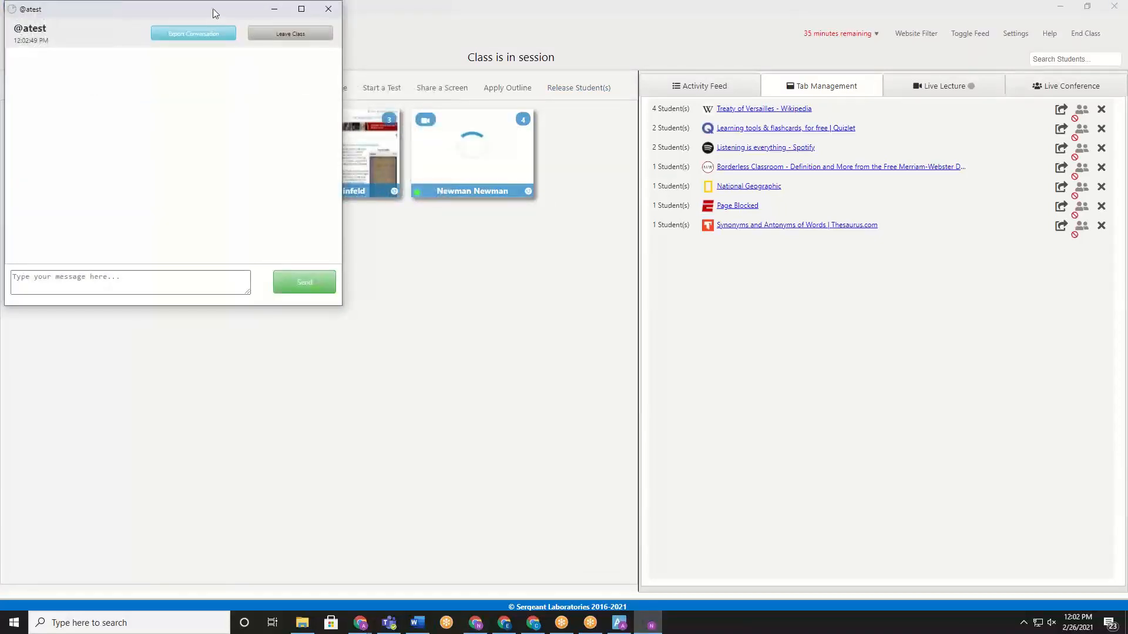
# Step: Move the student's chat window clear of the student thumbnails and send the message "hello" from it to the teacher
pyautogui.moveTo(215, 8); pyautogui.dragTo(838, 100)
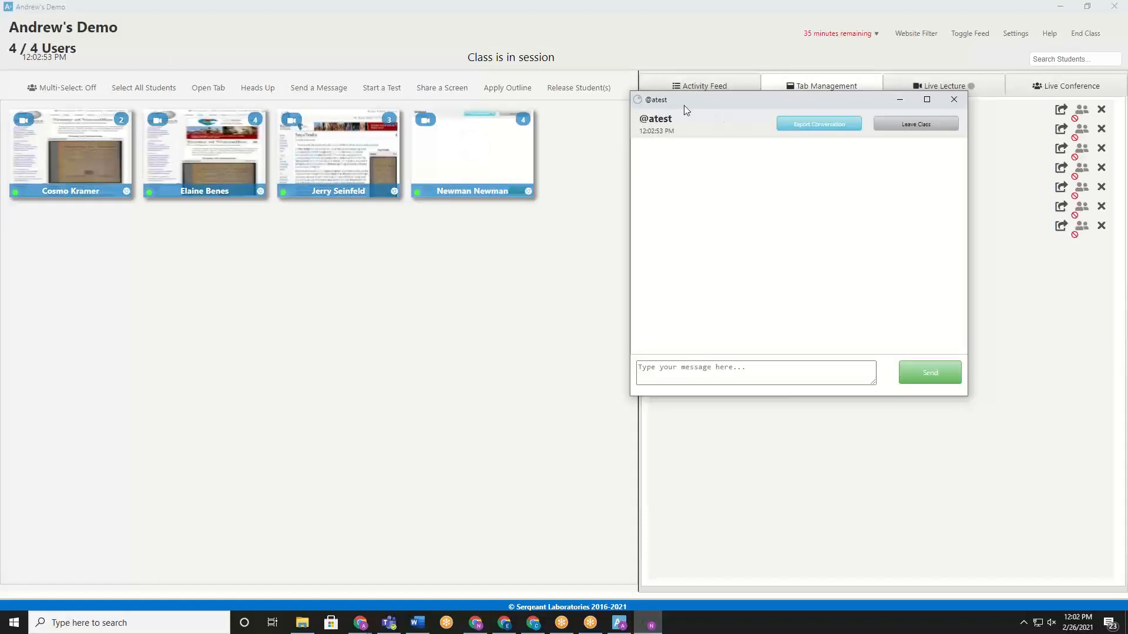
pyautogui.moveTo(750, 104); pyautogui.dragTo(704, 113)
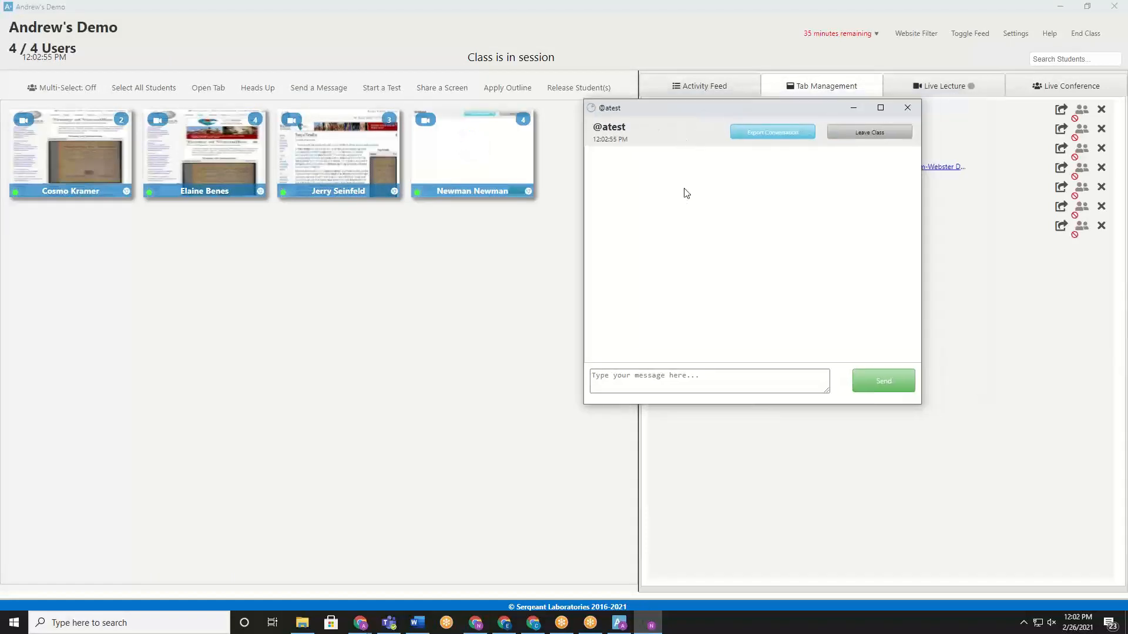
pyautogui.click(674, 376)
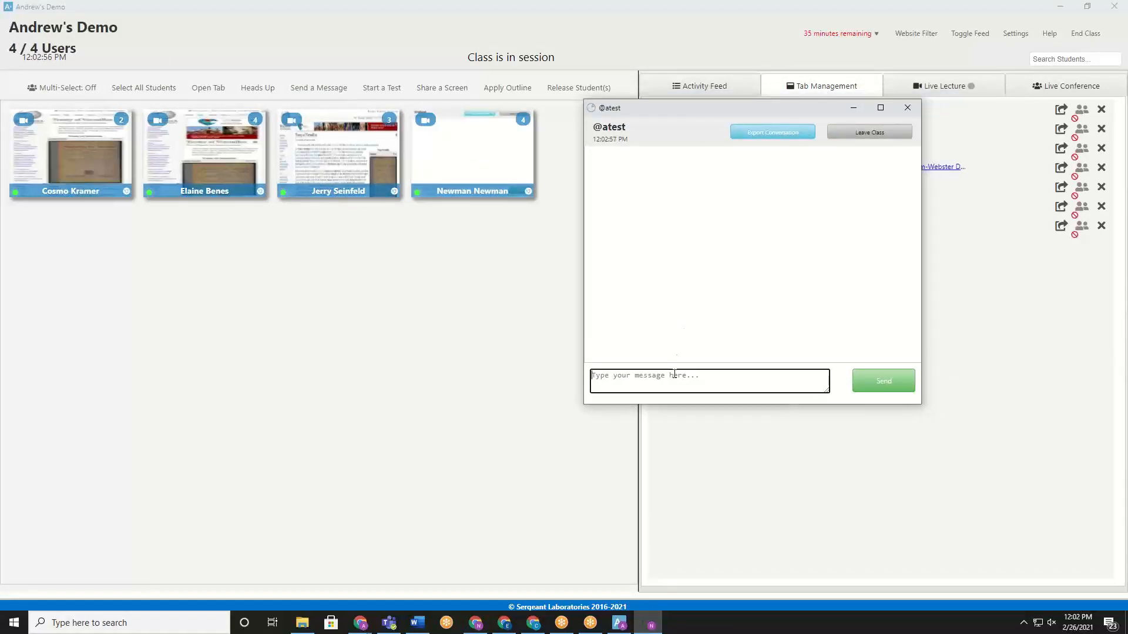
pyautogui.write('hello')
pyautogui.click(864, 383)
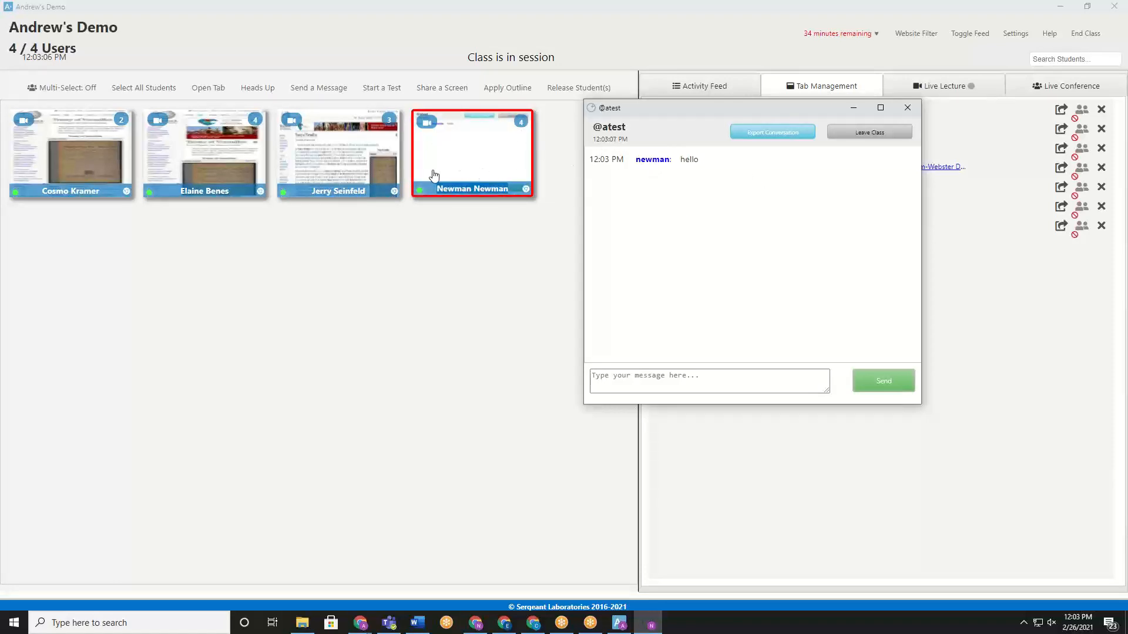
# Step: Open the fourth student's chat from the dashboard, reply "hi", and close the student's window
pyautogui.click(508, 170)
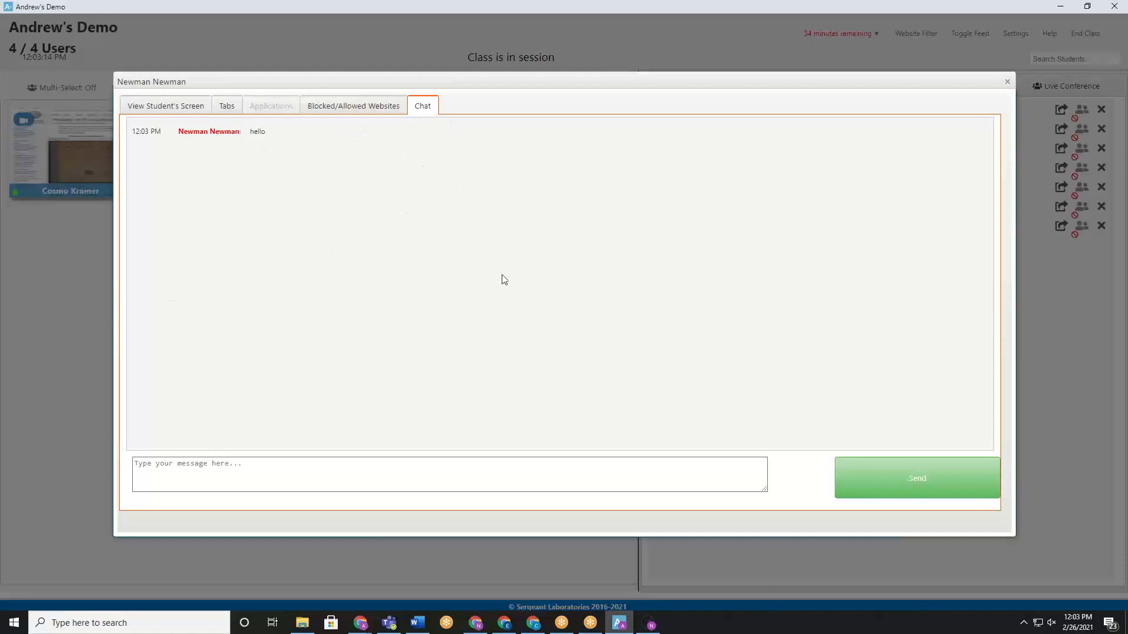
pyautogui.click(288, 491)
pyautogui.write('hi')
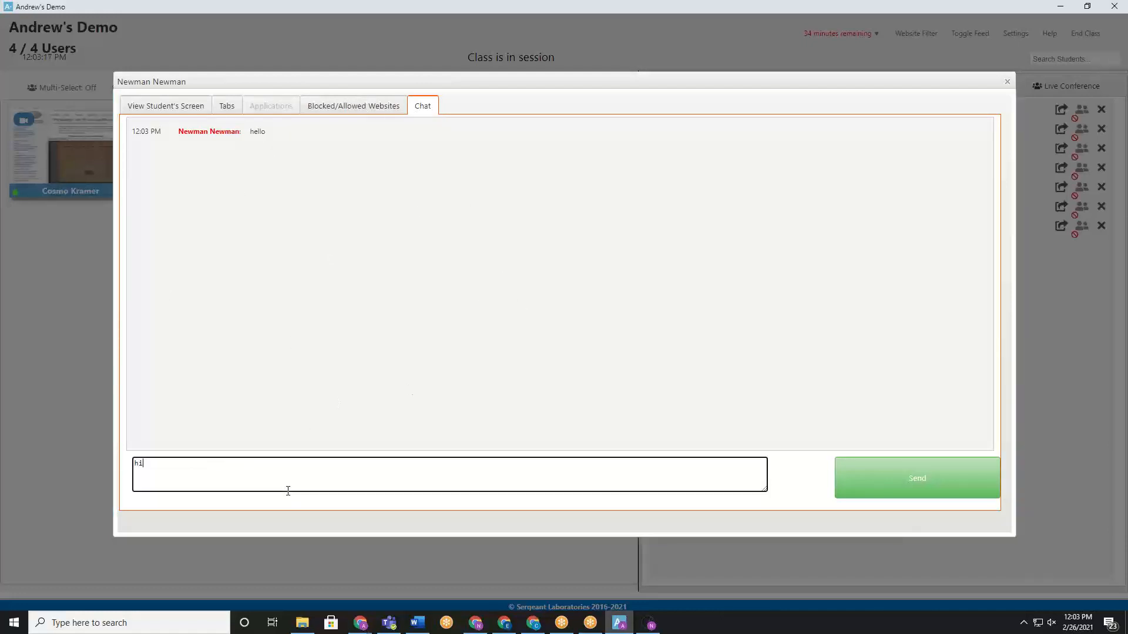
pyautogui.press('Return')
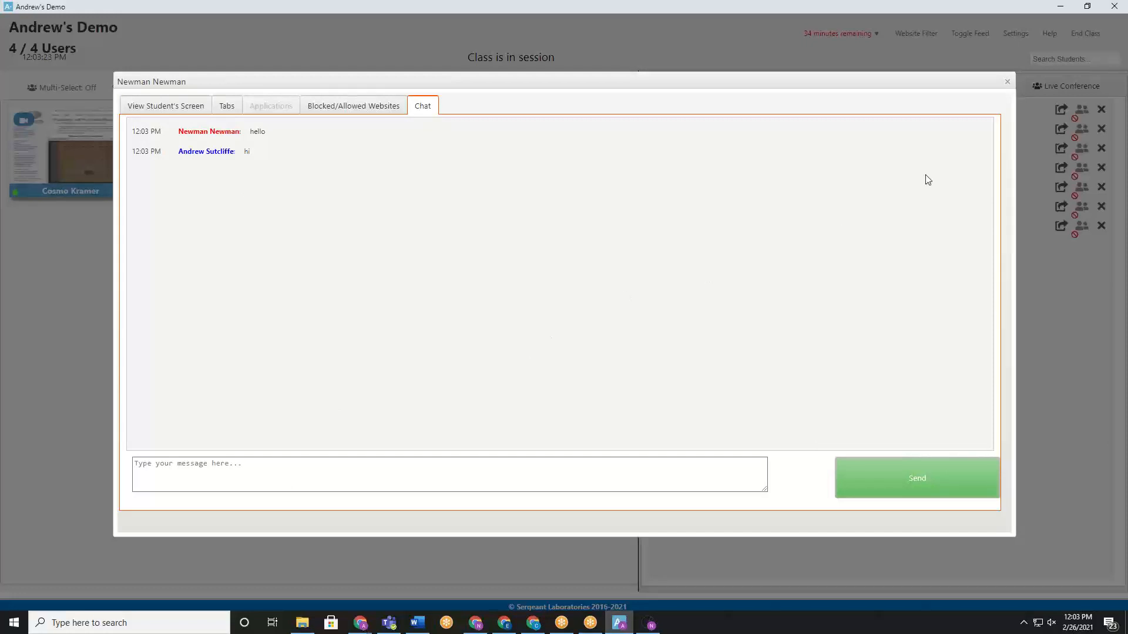
pyautogui.click(1008, 84)
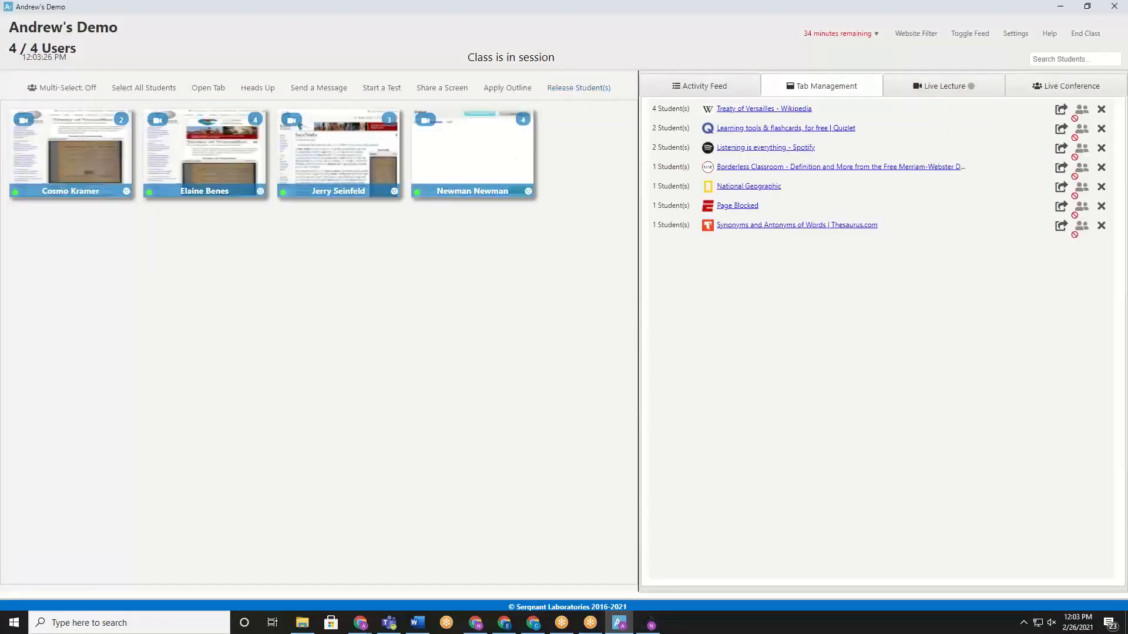
# Step: View the teacher's reply in the student's chat window, look at the session length options, and close the chat window
pyautogui.click(648, 624)
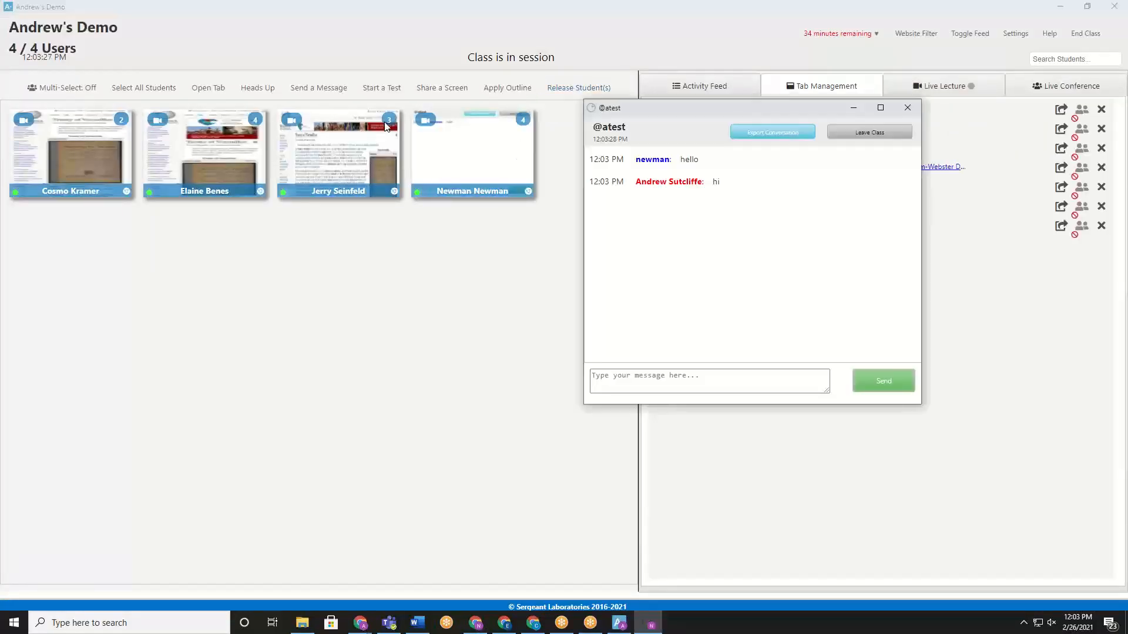
pyautogui.click(867, 137)
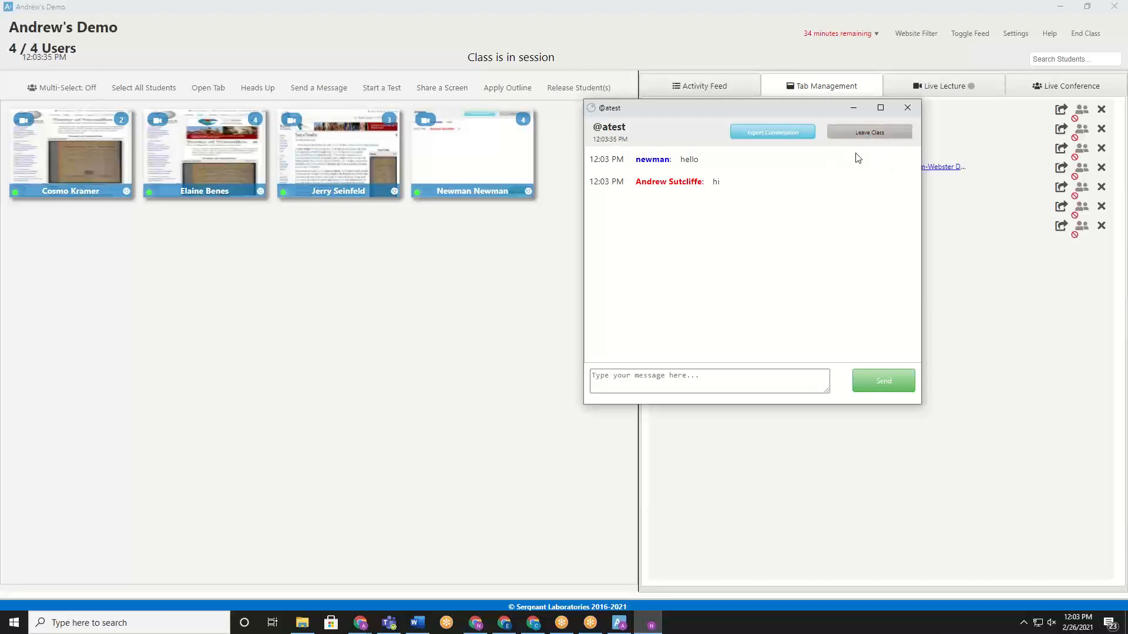
pyautogui.click(826, 35)
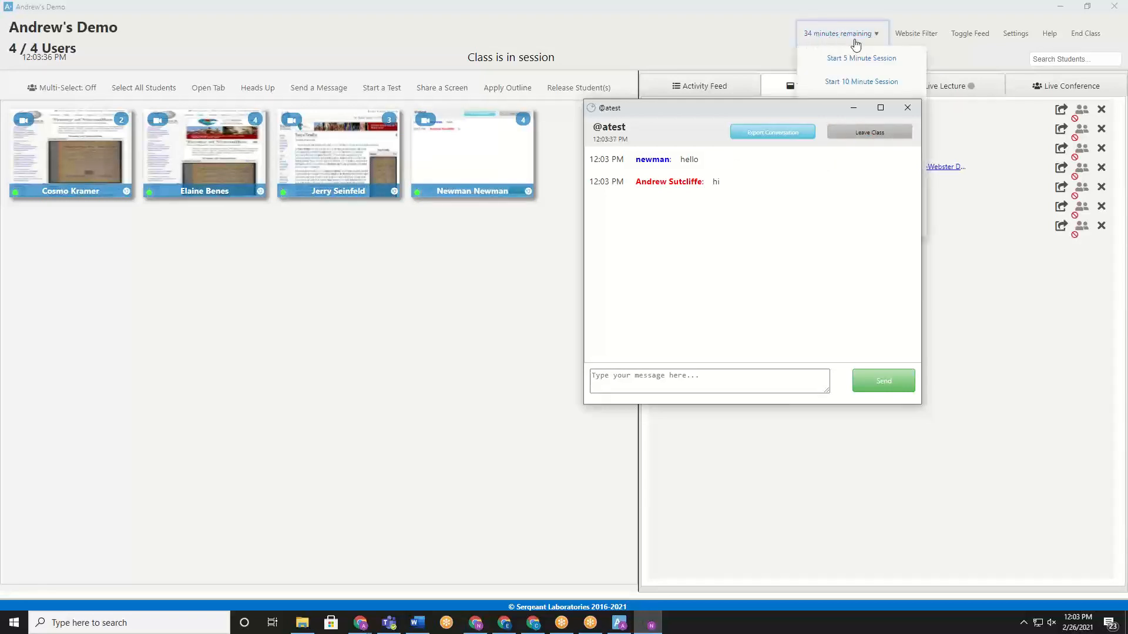
pyautogui.moveTo(805, 45)
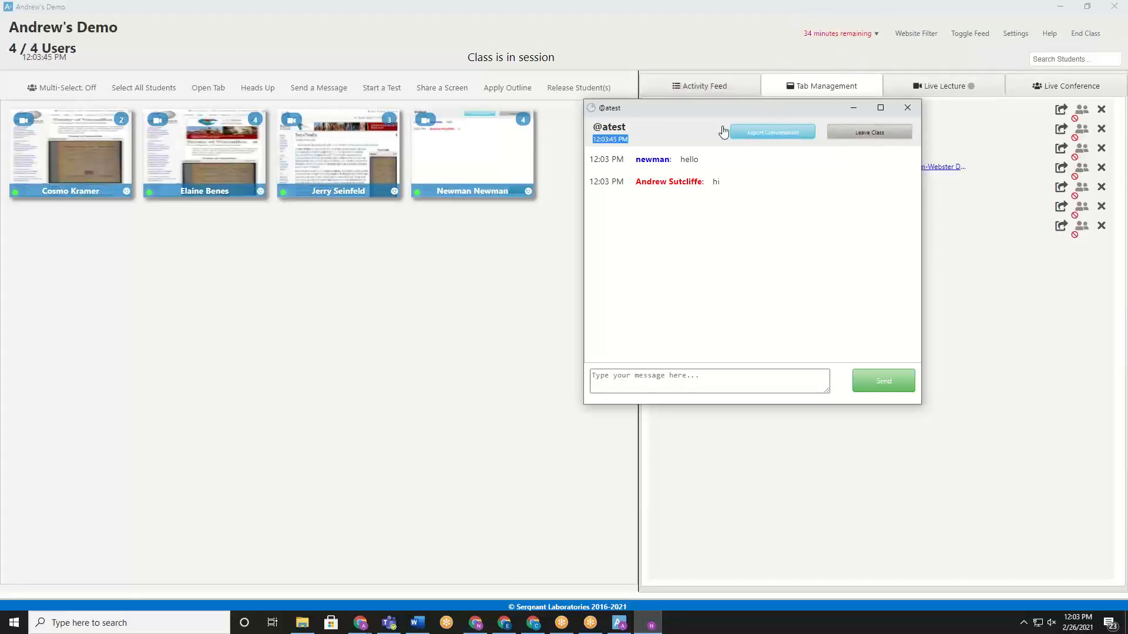
pyautogui.moveTo(774, 108); pyautogui.dragTo(697, 145)
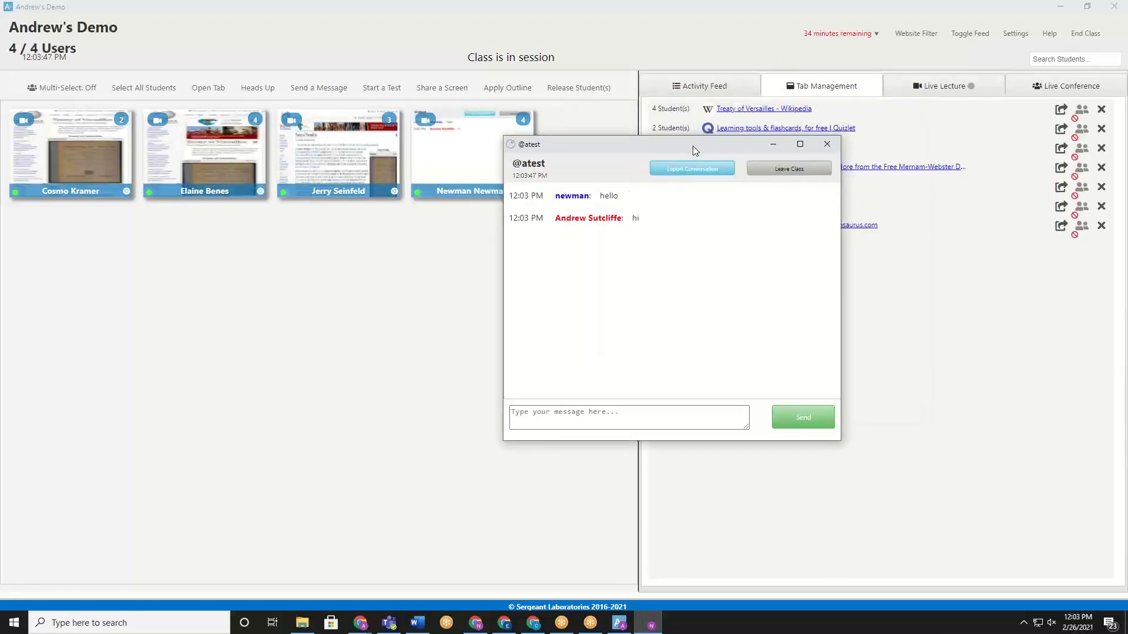
pyautogui.click(825, 147)
# Step: Release the third student from the class using multi-select, then view that student's screen and close the view
pyautogui.click(88, 94)
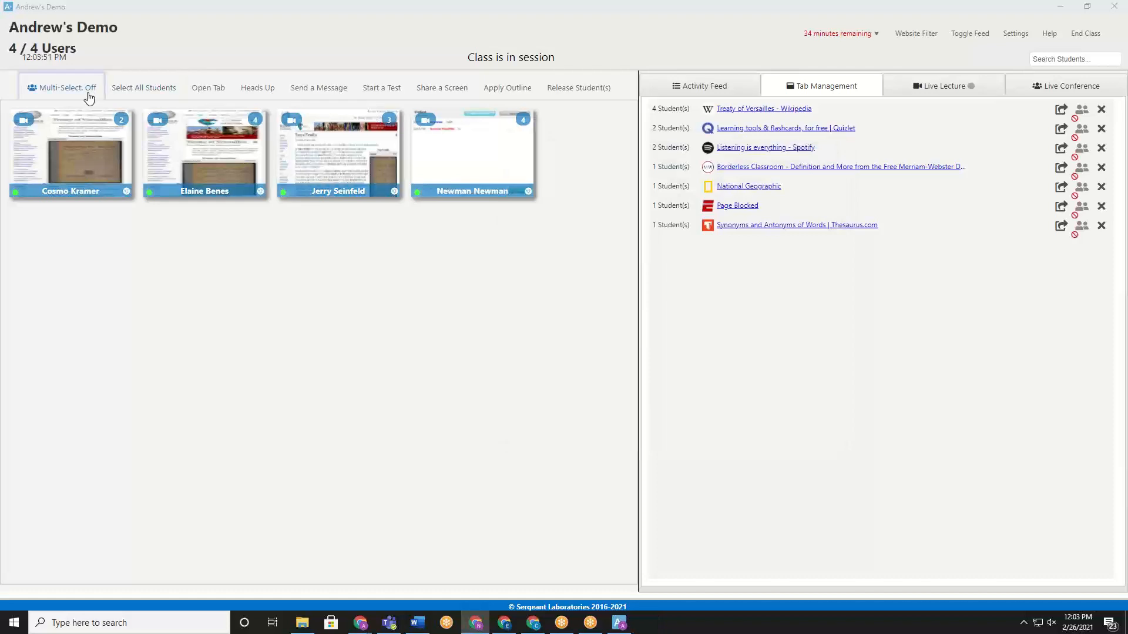
pyautogui.click(359, 158)
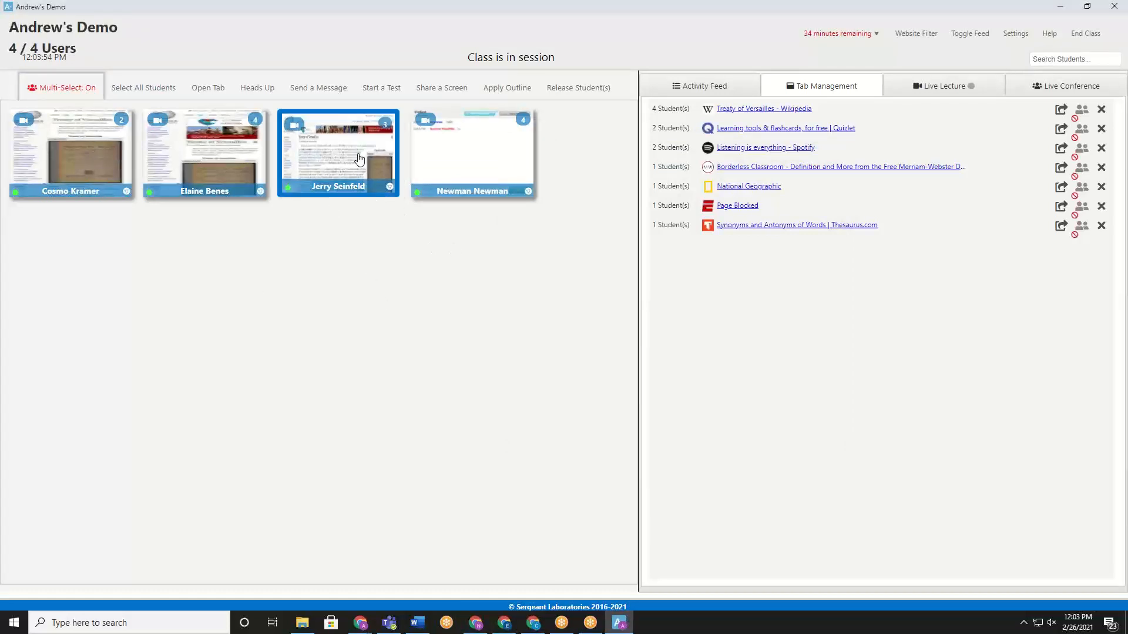
pyautogui.click(589, 93)
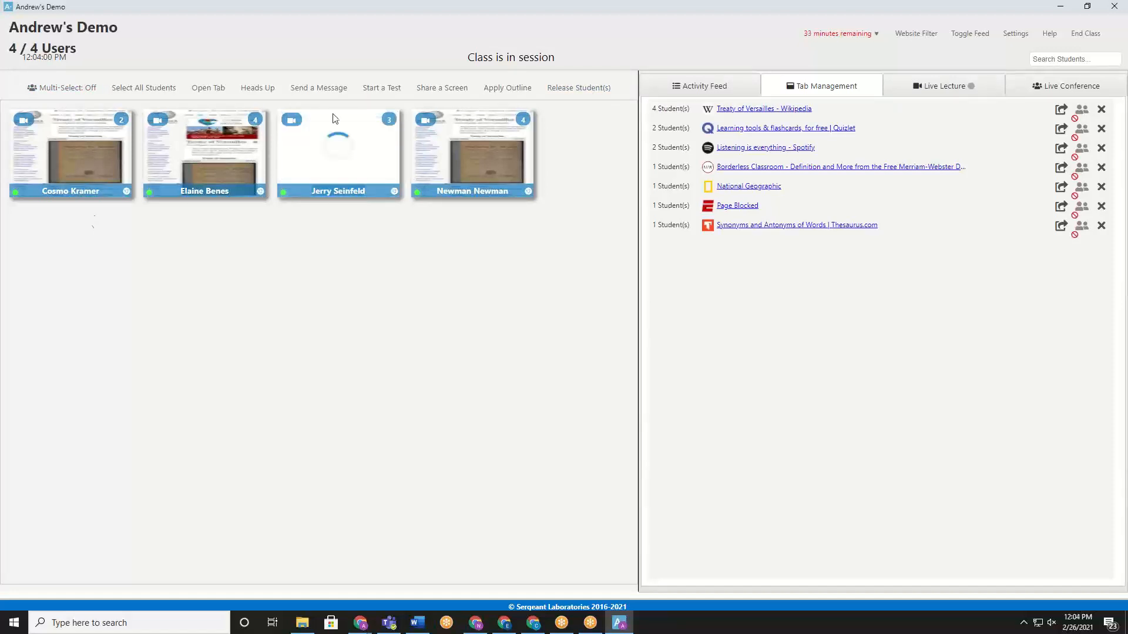
pyautogui.click(361, 167)
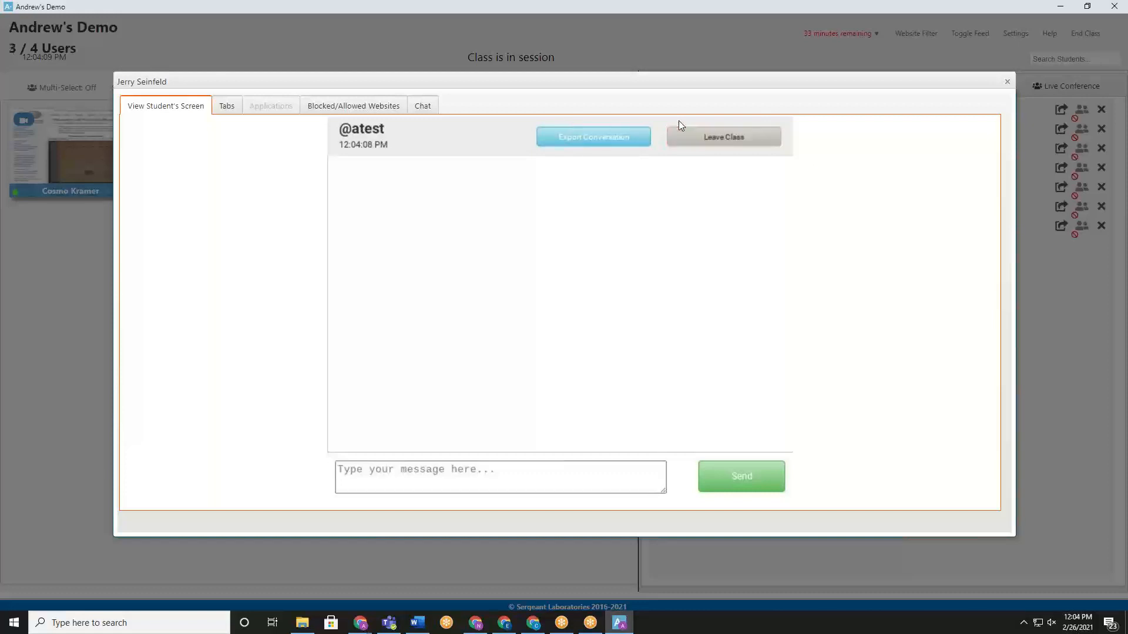
pyautogui.click(1006, 81)
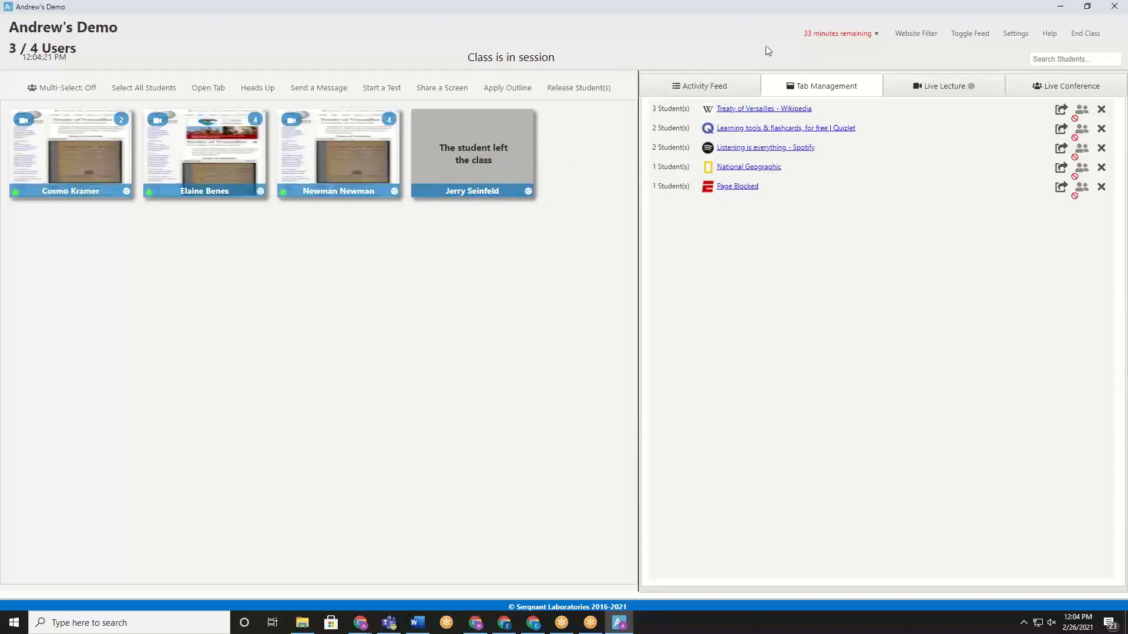
# Step: Start a new 45-minute class session
pyautogui.click(808, 34)
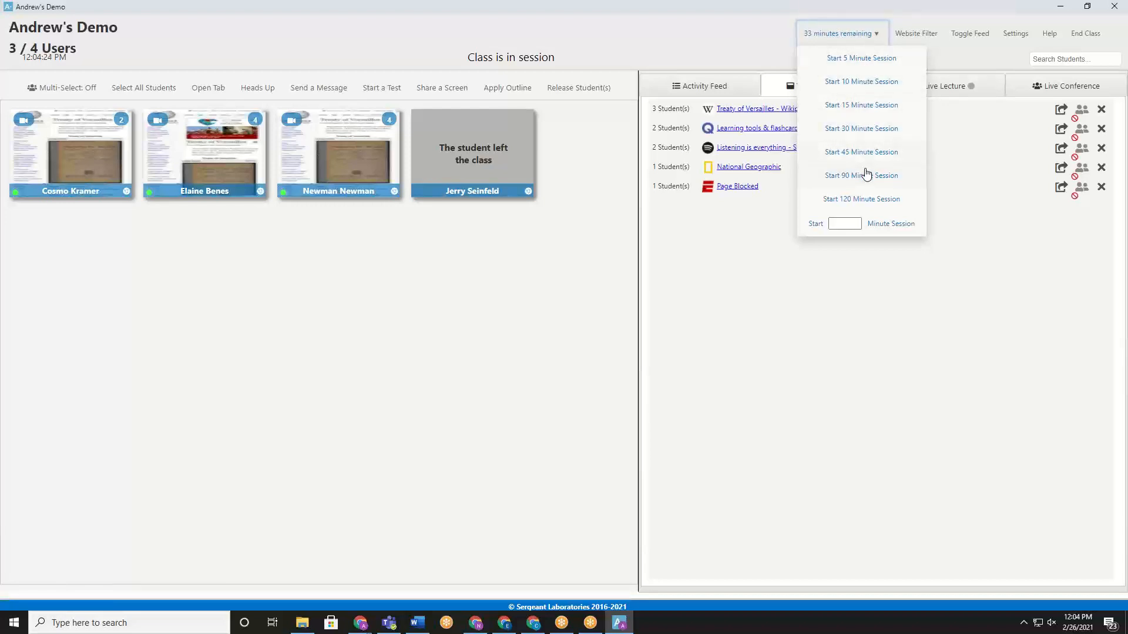
pyautogui.click(884, 154)
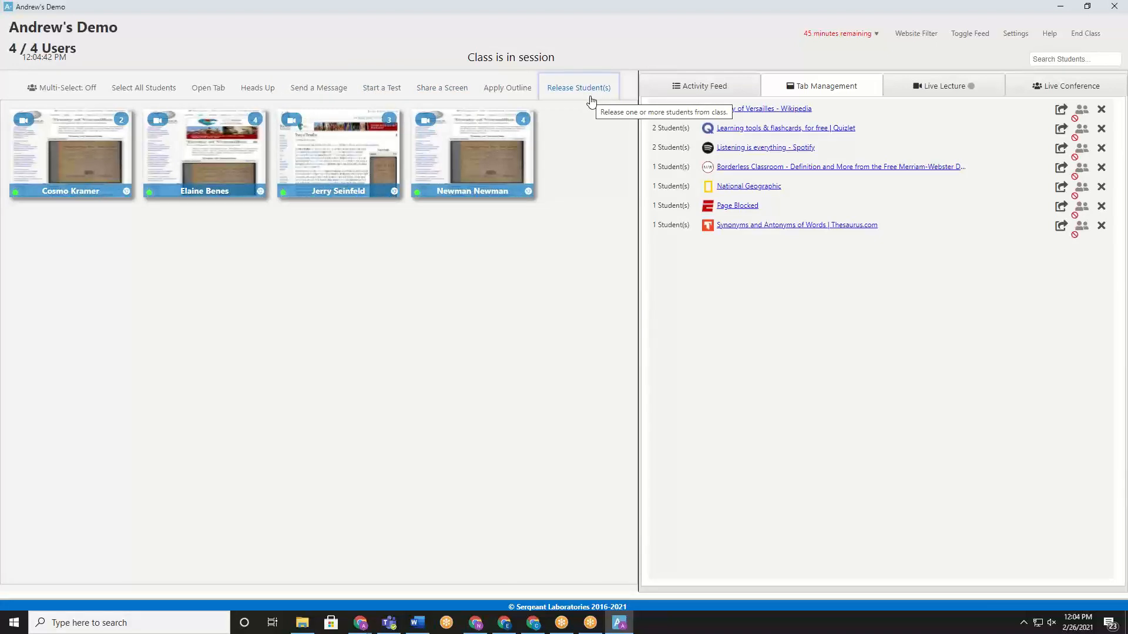
# Step: Try multi-select on the first and third students, then on the third student alone, clearing the selection each time
pyautogui.click(98, 98)
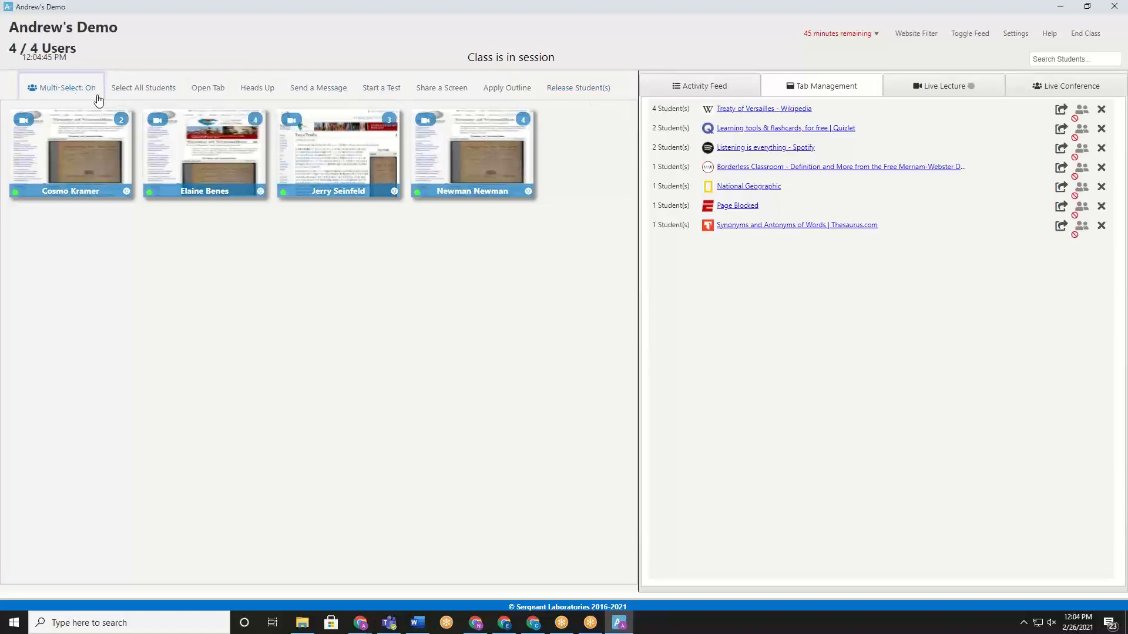
pyautogui.click(71, 158)
pyautogui.click(308, 172)
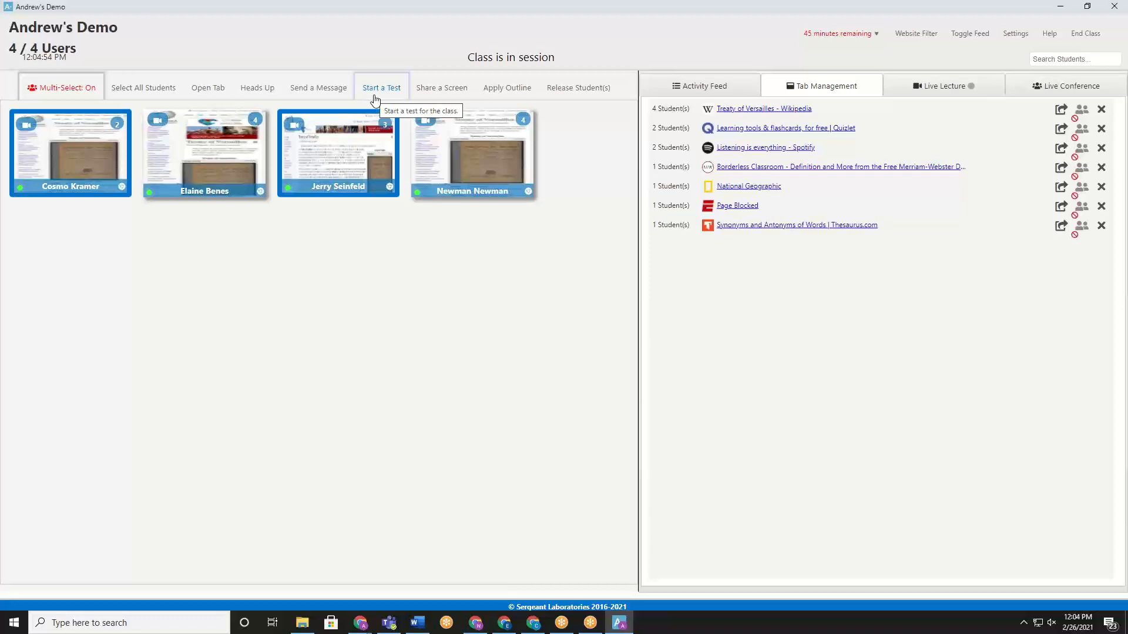
pyautogui.click(61, 87)
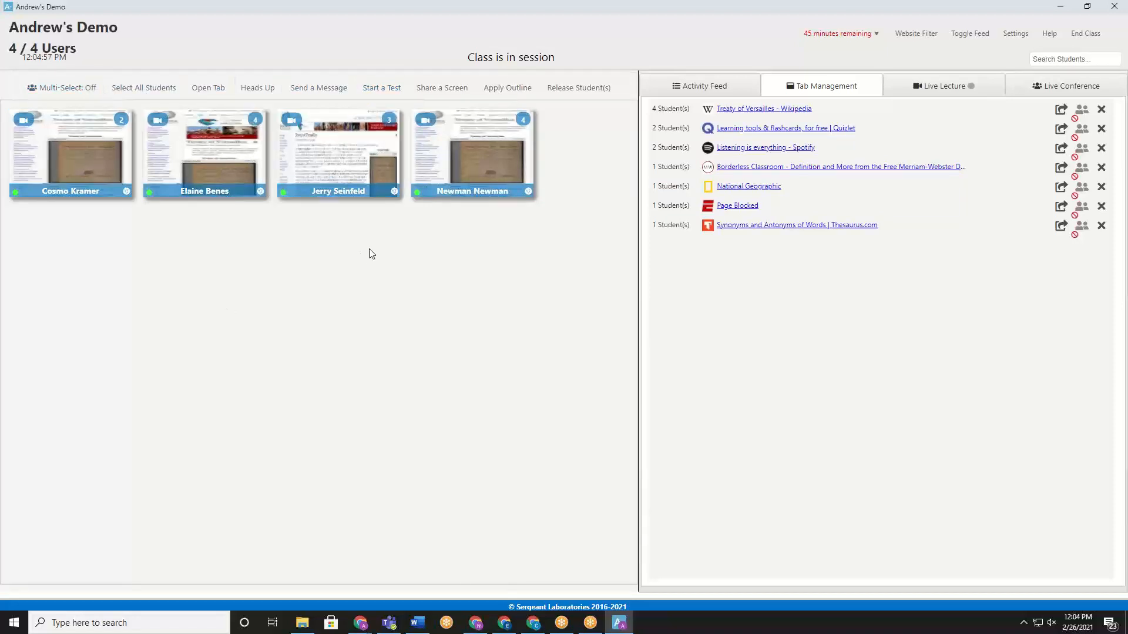
pyautogui.click(47, 88)
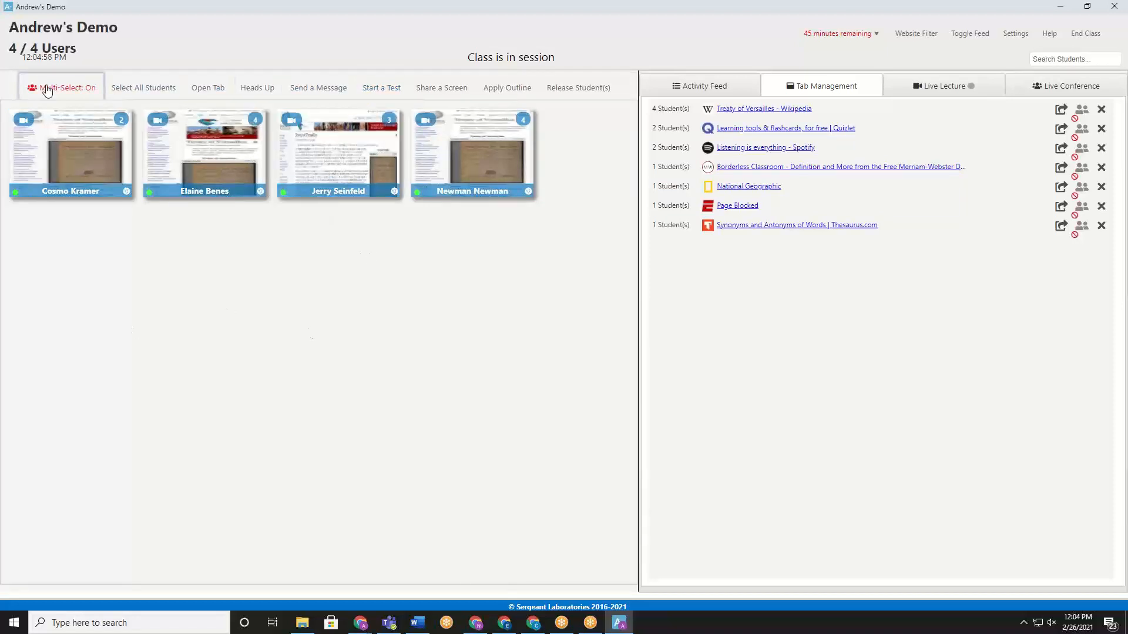
pyautogui.click(333, 158)
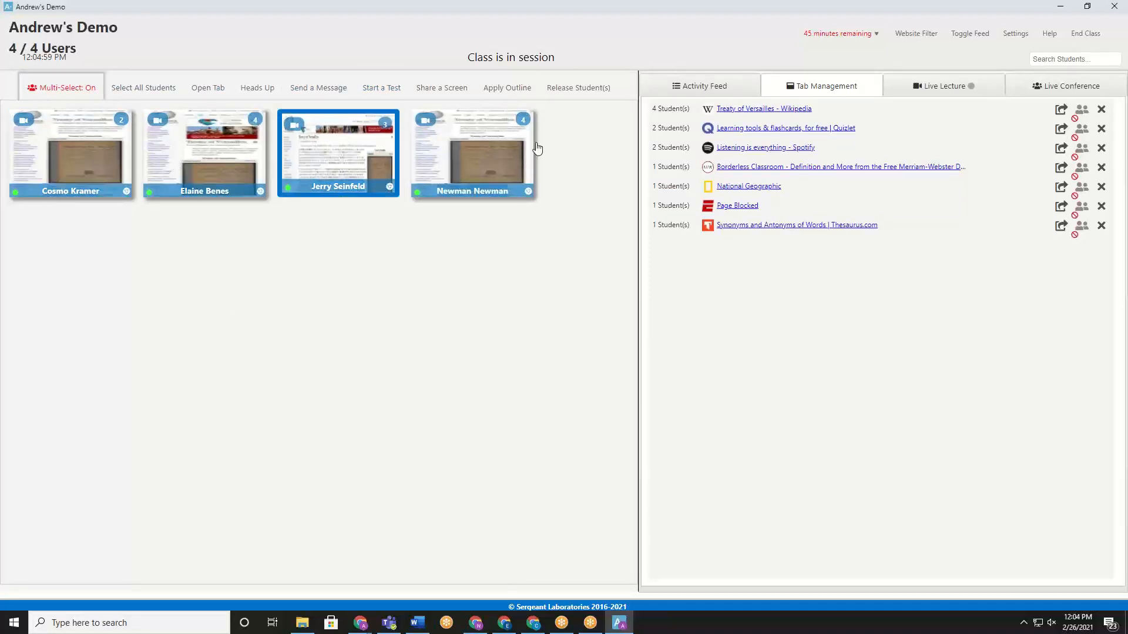
pyautogui.click(55, 90)
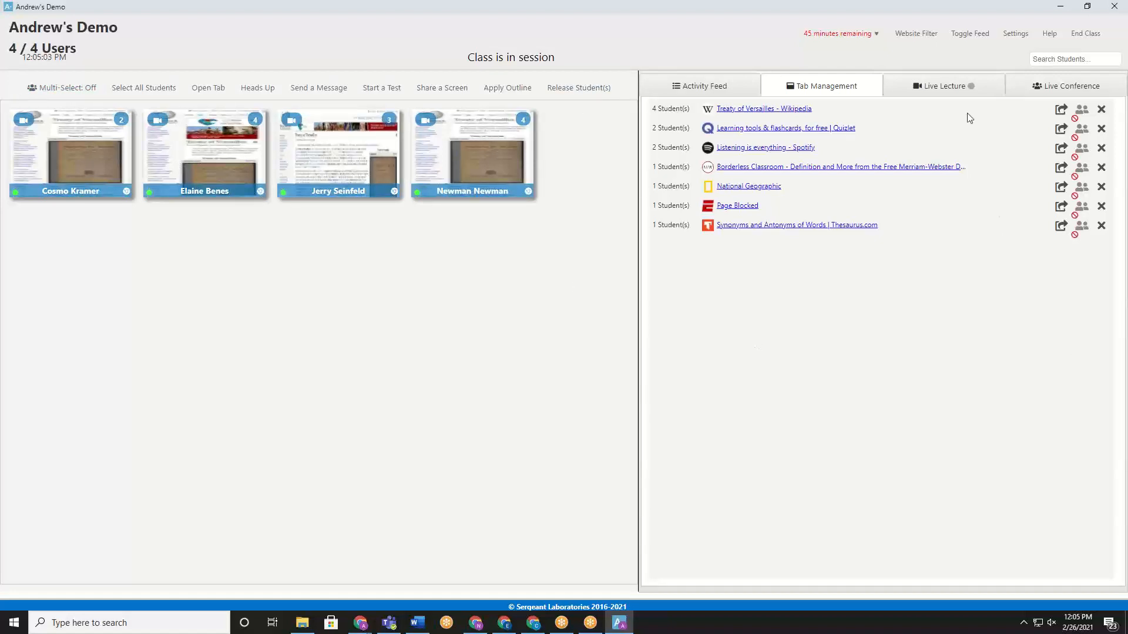
# Step: Look at the Live Lecture view and the Live Conference setup
pyautogui.click(970, 89)
pyautogui.click(1032, 93)
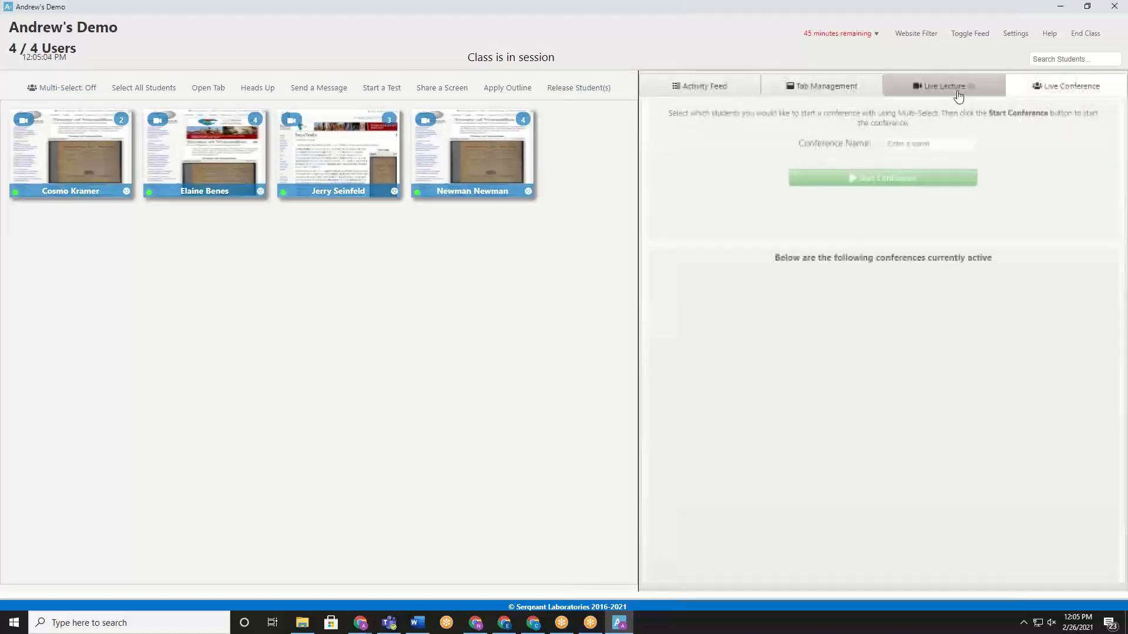
# Step: Set up a live lecture with only Share Screen enabled, leaving audio, camera and recording off, and start it
pyautogui.click(957, 94)
pyautogui.click(1080, 95)
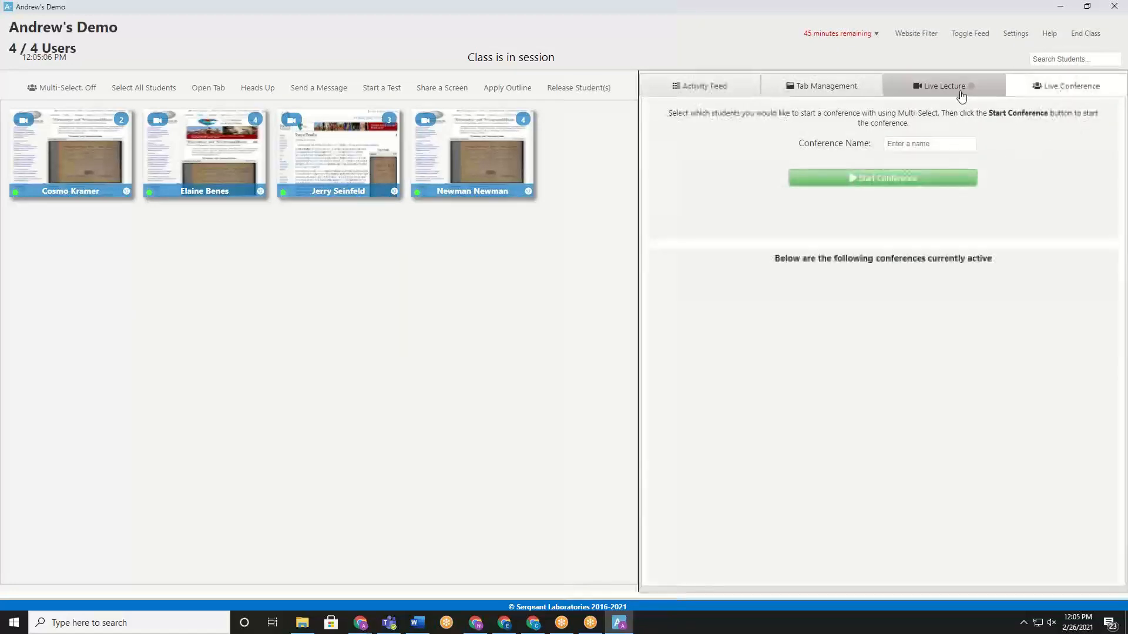
pyautogui.click(959, 94)
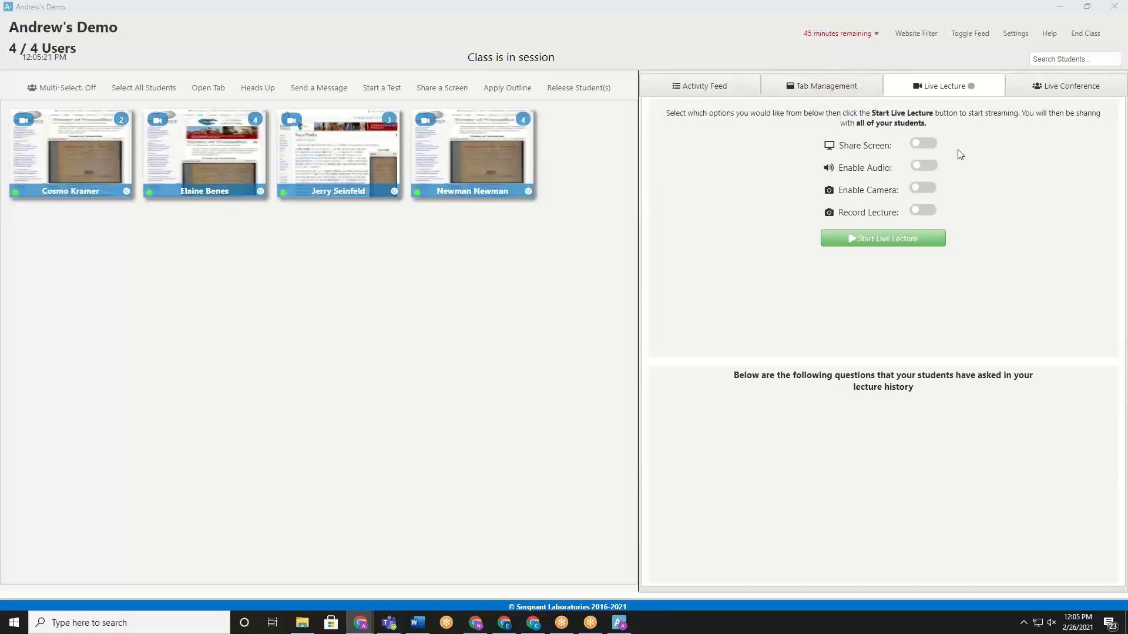
pyautogui.click(924, 144)
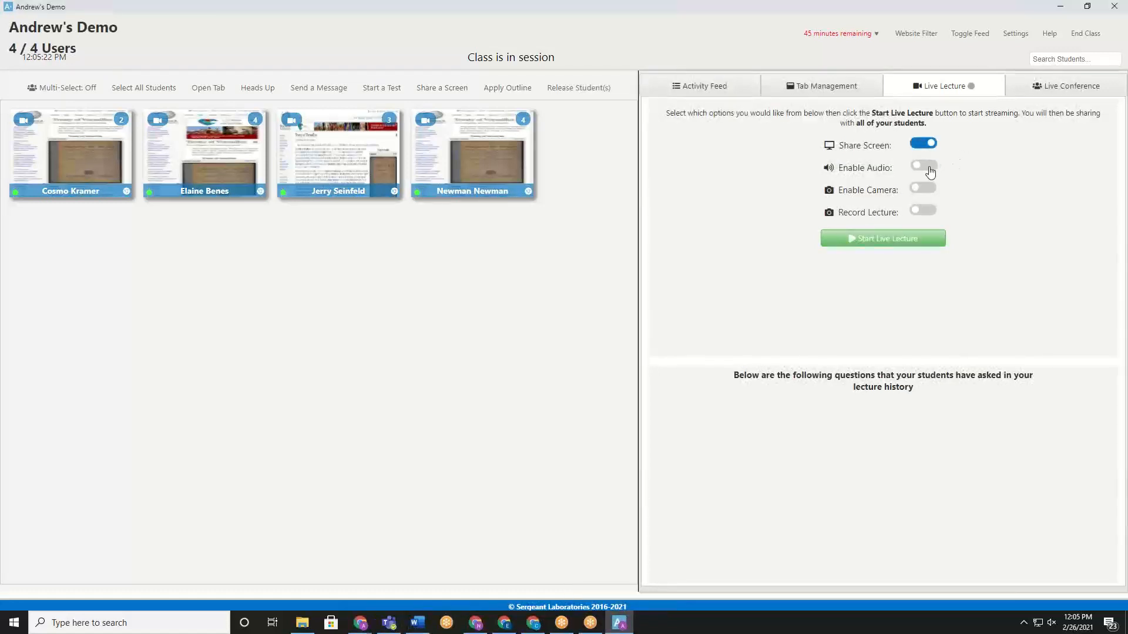
pyautogui.click(931, 190)
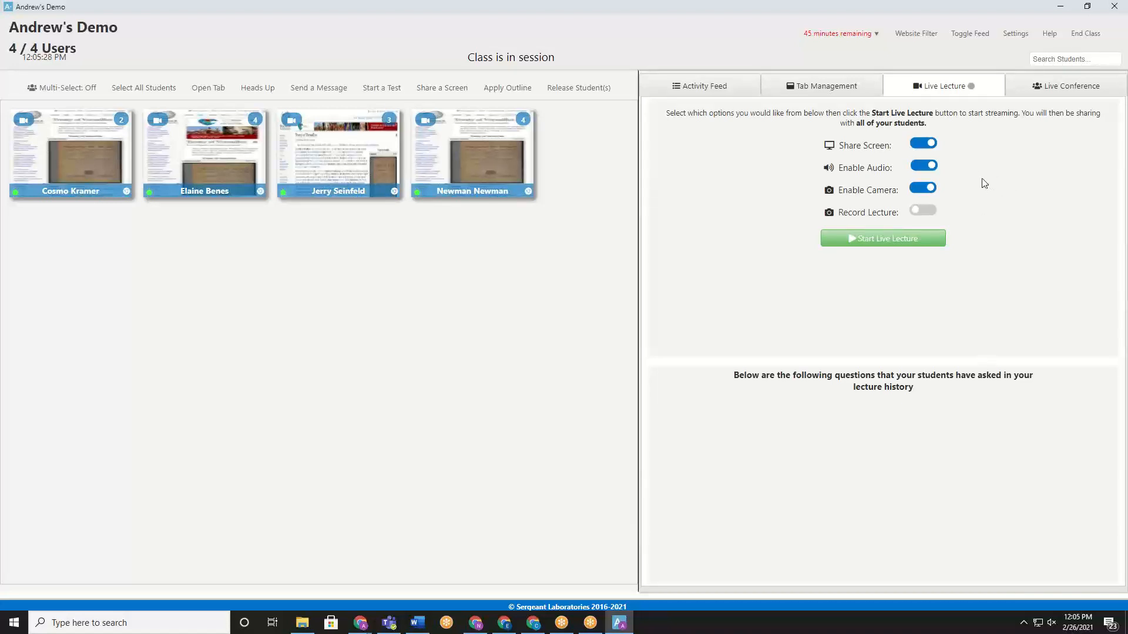
pyautogui.click(924, 145)
pyautogui.click(917, 168)
pyautogui.click(925, 143)
pyautogui.click(887, 238)
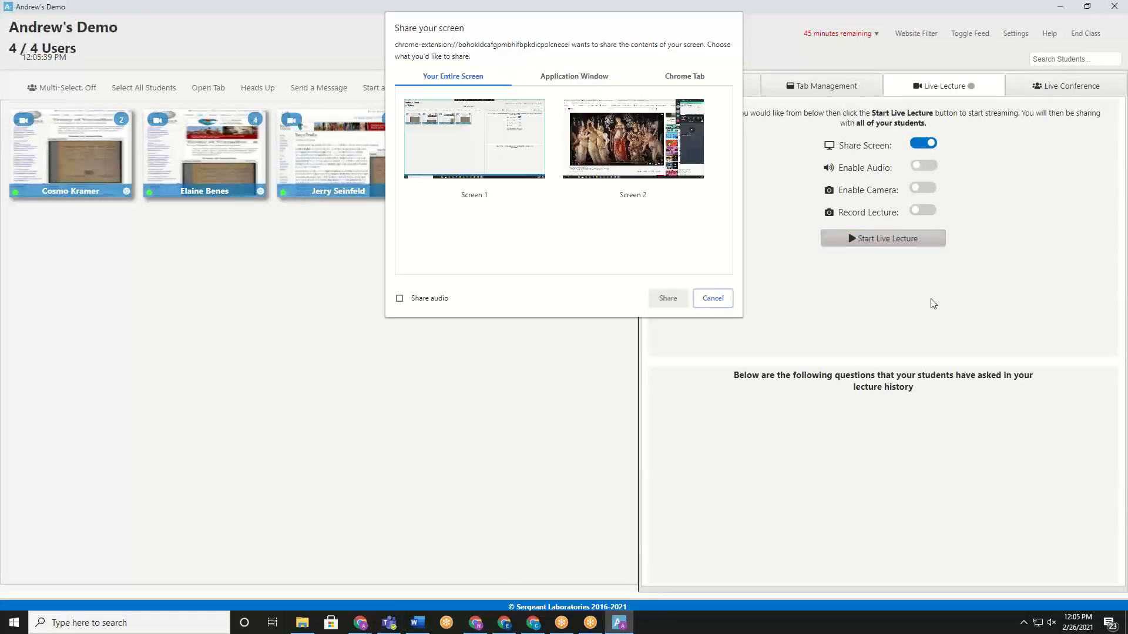
# Step: Share the "Florence and the Renaissance" application window with the lecture, and minimize the student lecture window
pyautogui.click(556, 79)
pyautogui.click(568, 126)
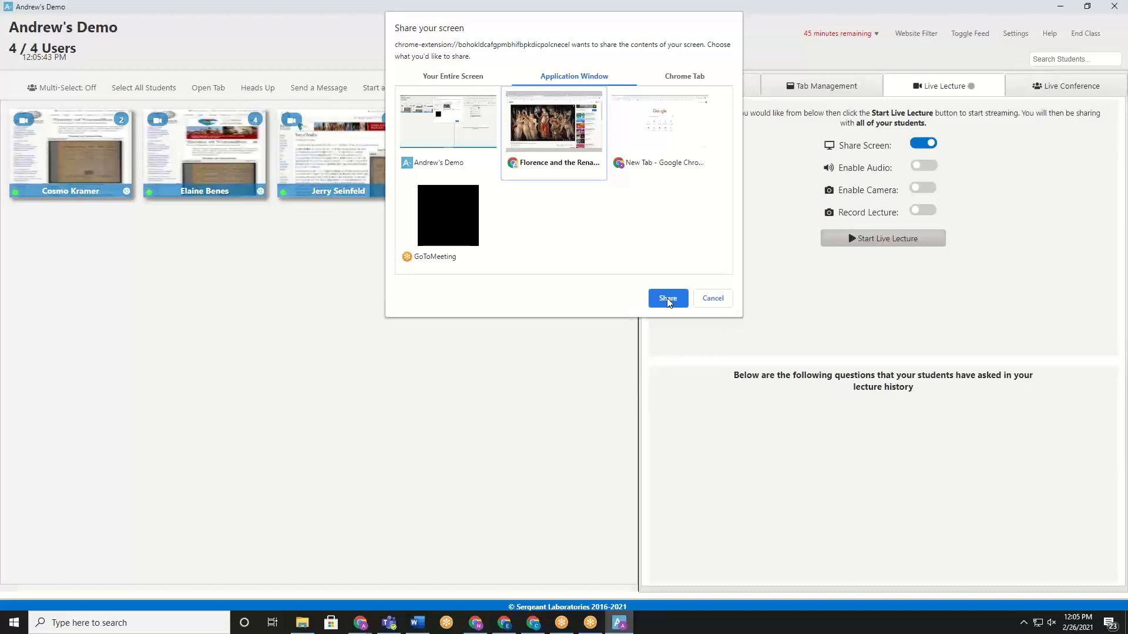
pyautogui.click(480, 78)
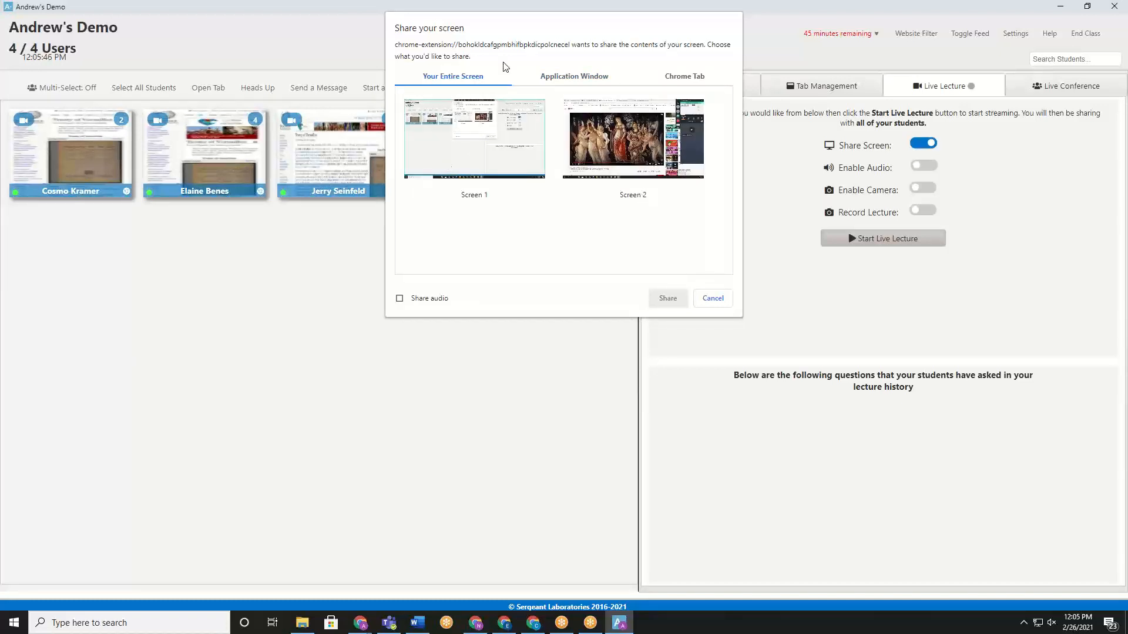
pyautogui.click(583, 81)
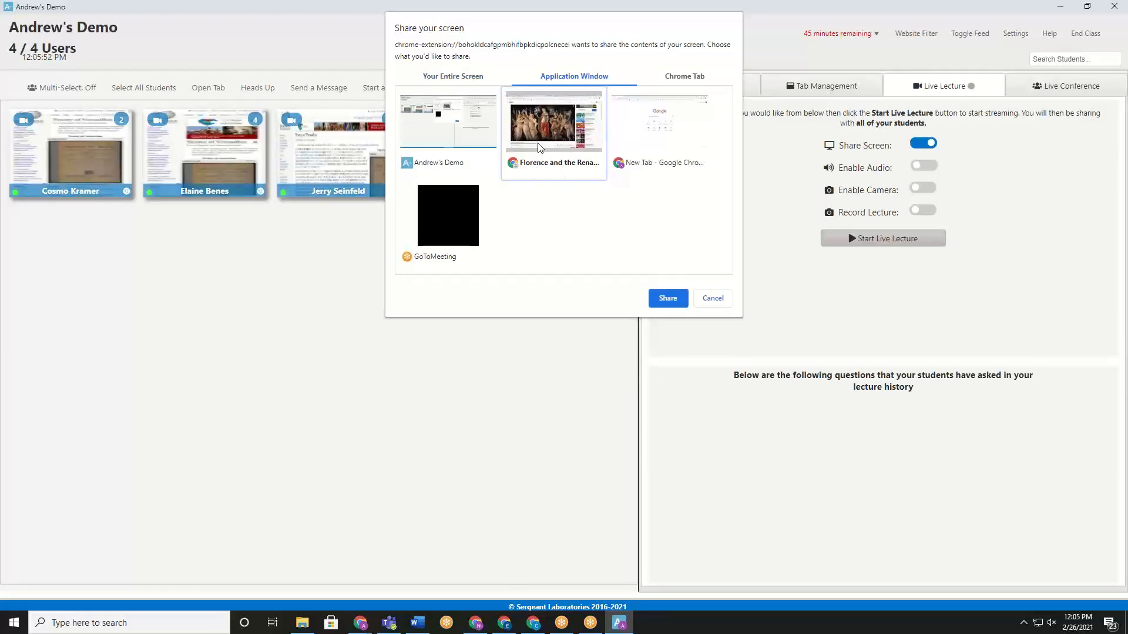
pyautogui.click(681, 78)
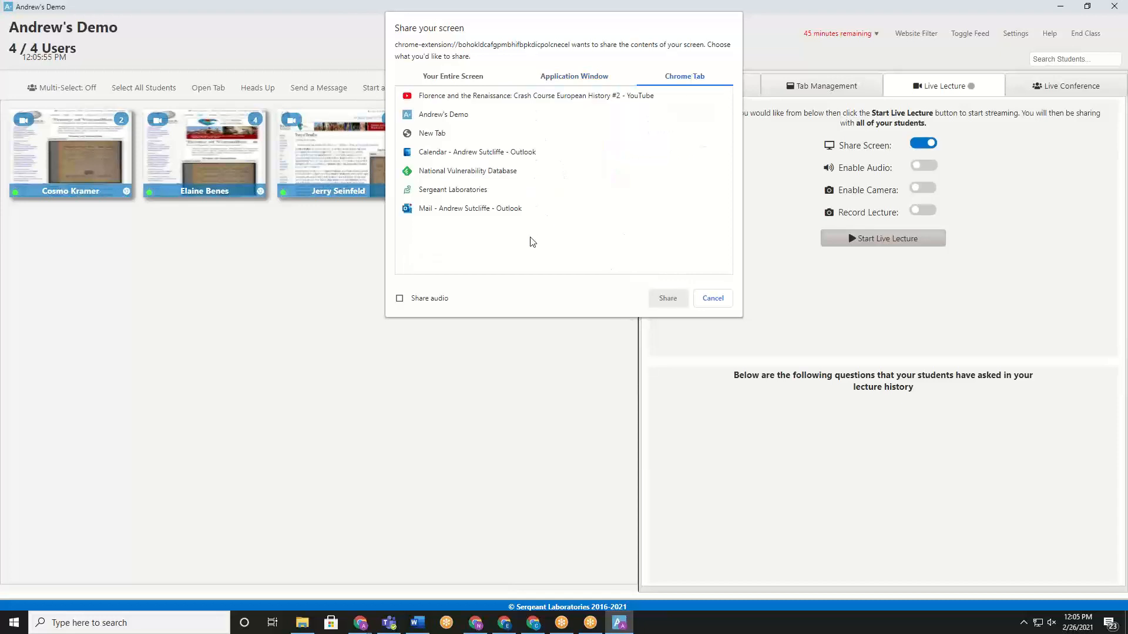
pyautogui.click(574, 77)
pyautogui.click(560, 128)
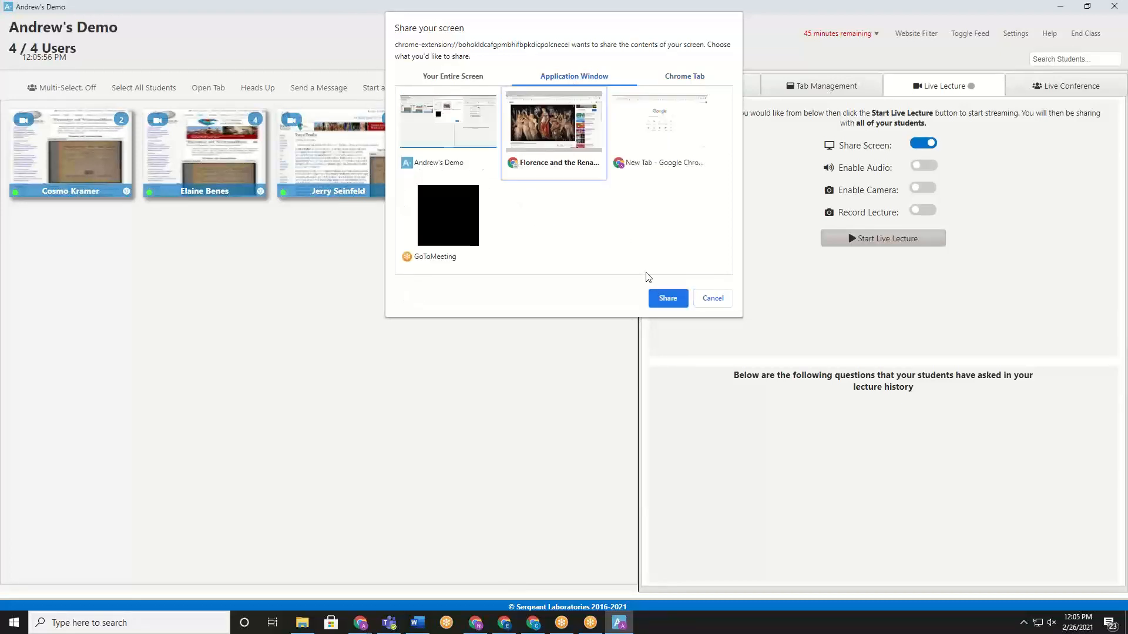
pyautogui.click(666, 298)
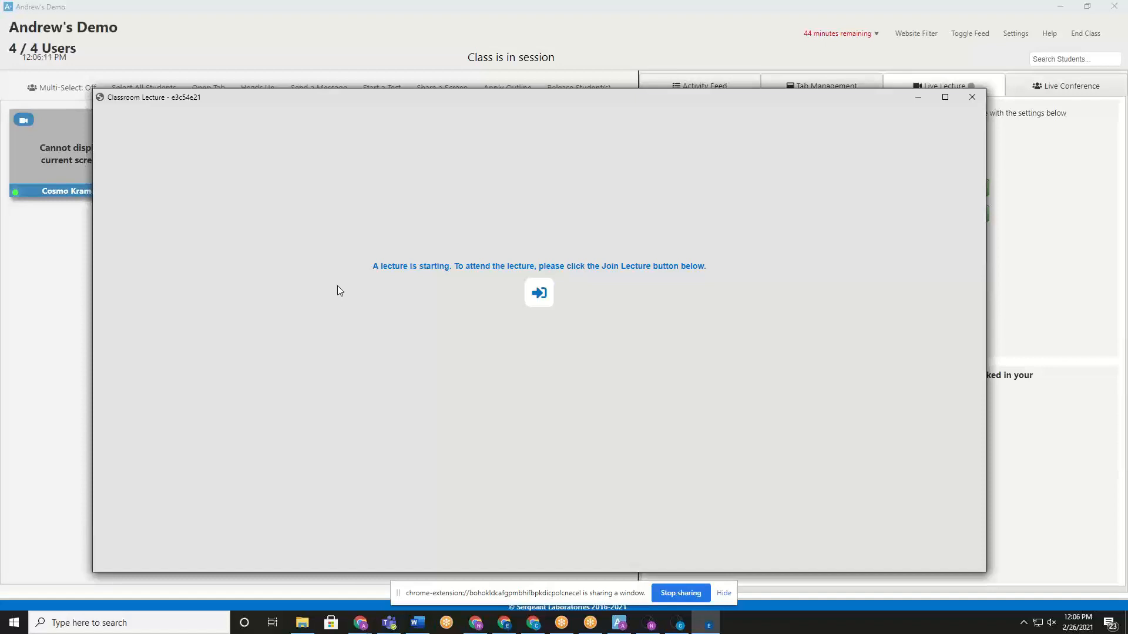
pyautogui.click(923, 102)
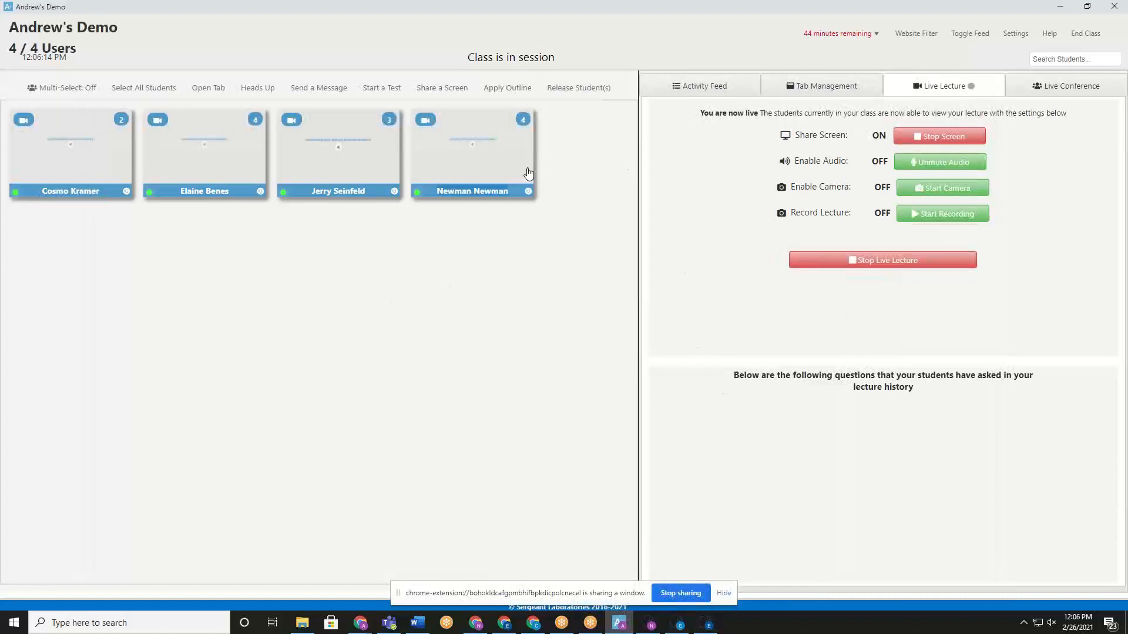
# Step: Try the class window in a restored, movable state, then maximize it again
pyautogui.doubleClick(245, 11)
pyautogui.moveTo(316, 100); pyautogui.dragTo(340, 147)
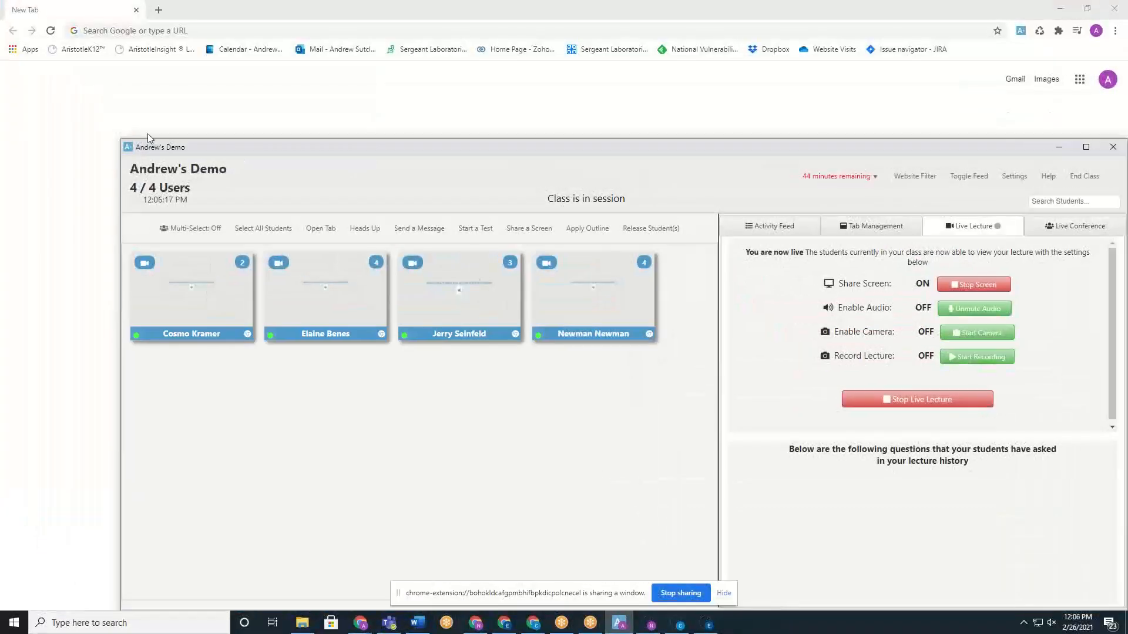
pyautogui.moveTo(125, 139); pyautogui.dragTo(555, 217)
pyautogui.moveTo(447, 126); pyautogui.dragTo(508, 80)
pyautogui.moveTo(705, 87); pyautogui.dragTo(410, 2)
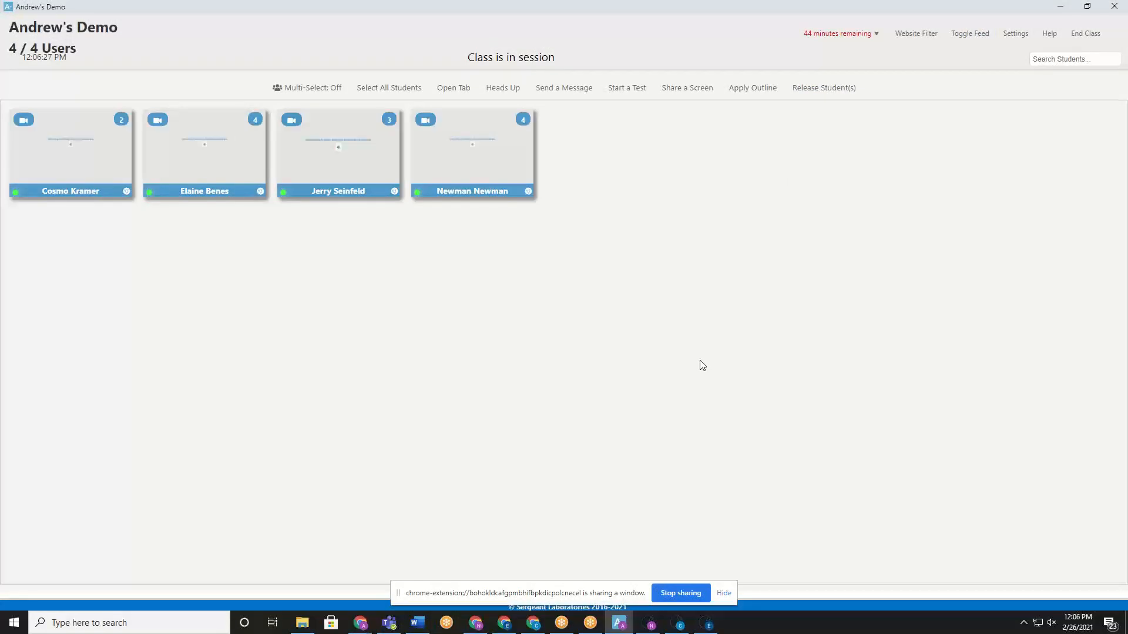
# Step: Bring back the class feed area beside the students, toggling it off and on once more
pyautogui.click(978, 35)
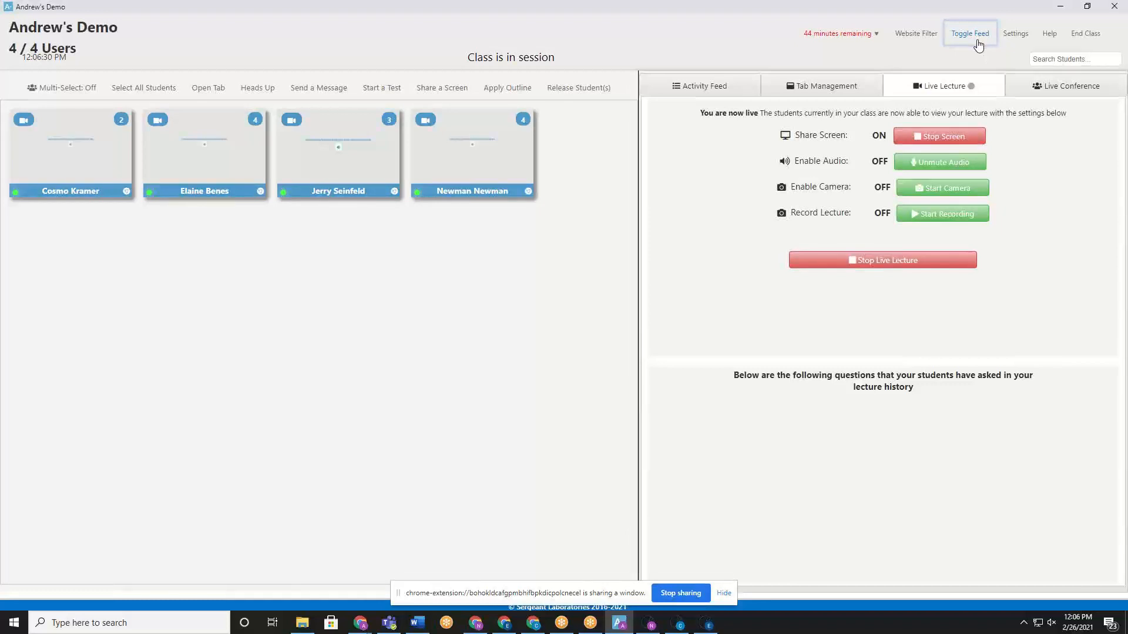
pyautogui.click(978, 45)
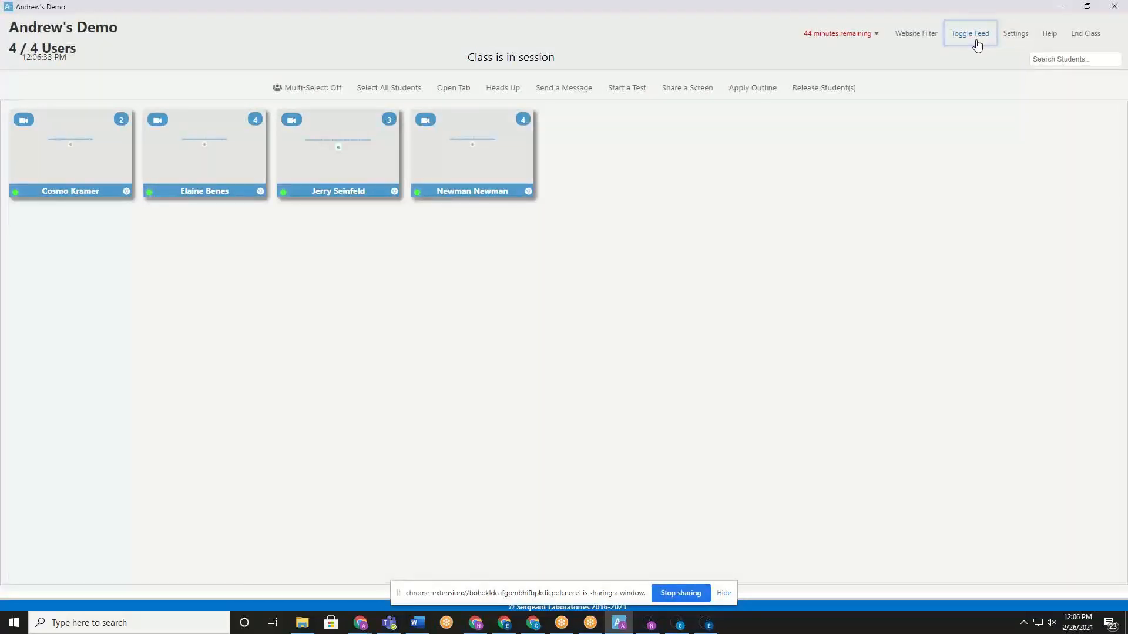
pyautogui.click(977, 45)
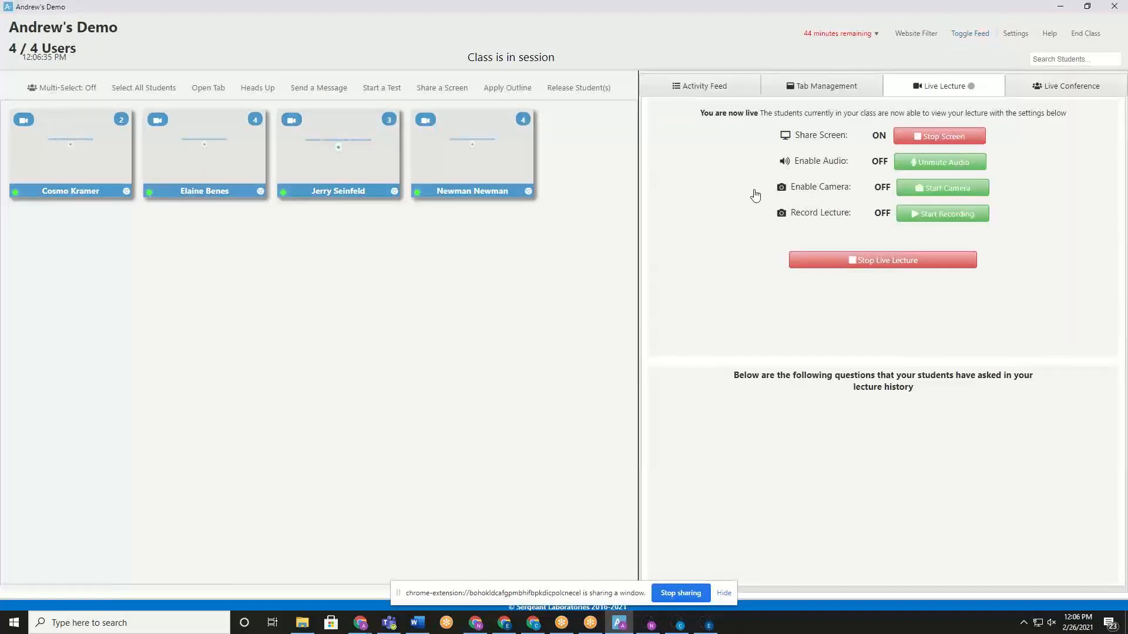
# Step: Switch to the first student's Classroom Lecture window and join the lecture
pyautogui.click(533, 627)
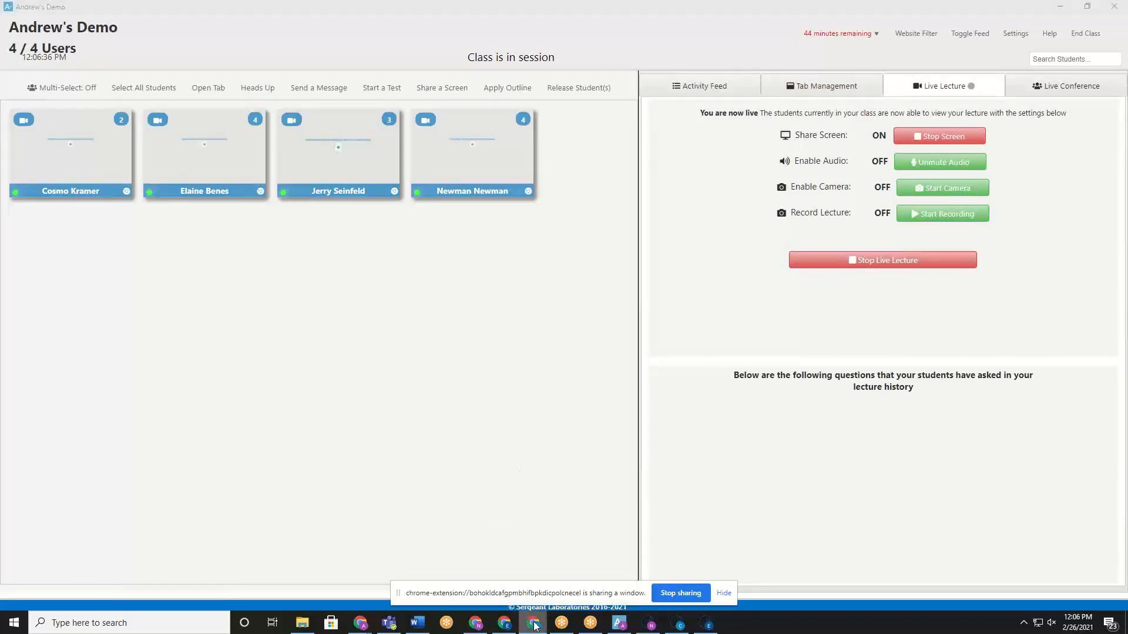
pyautogui.click(676, 625)
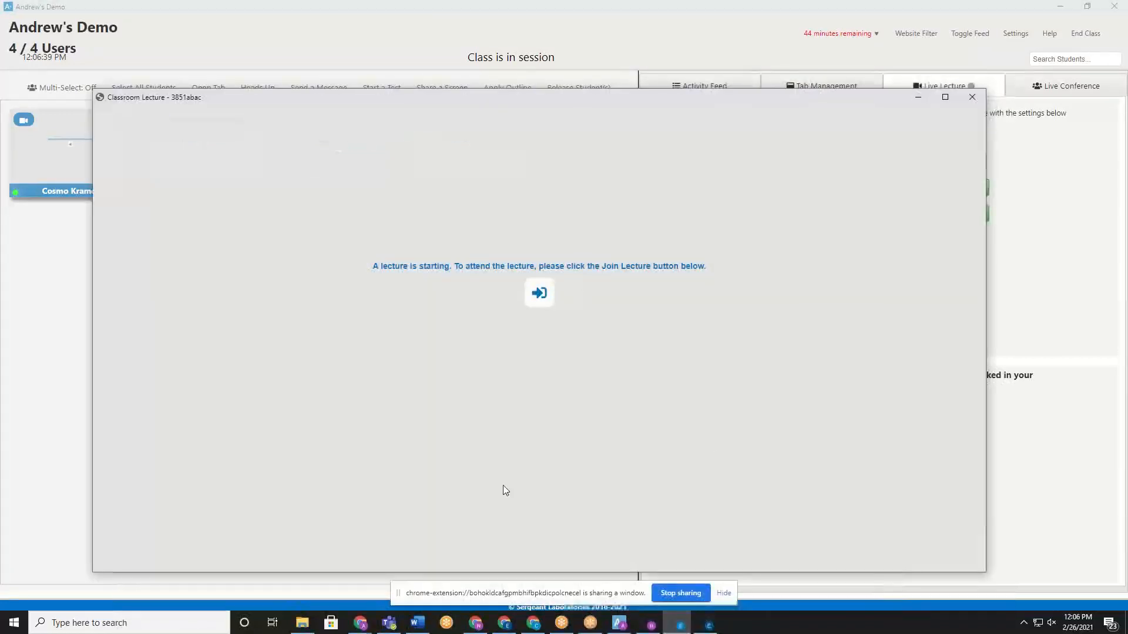
pyautogui.click(530, 299)
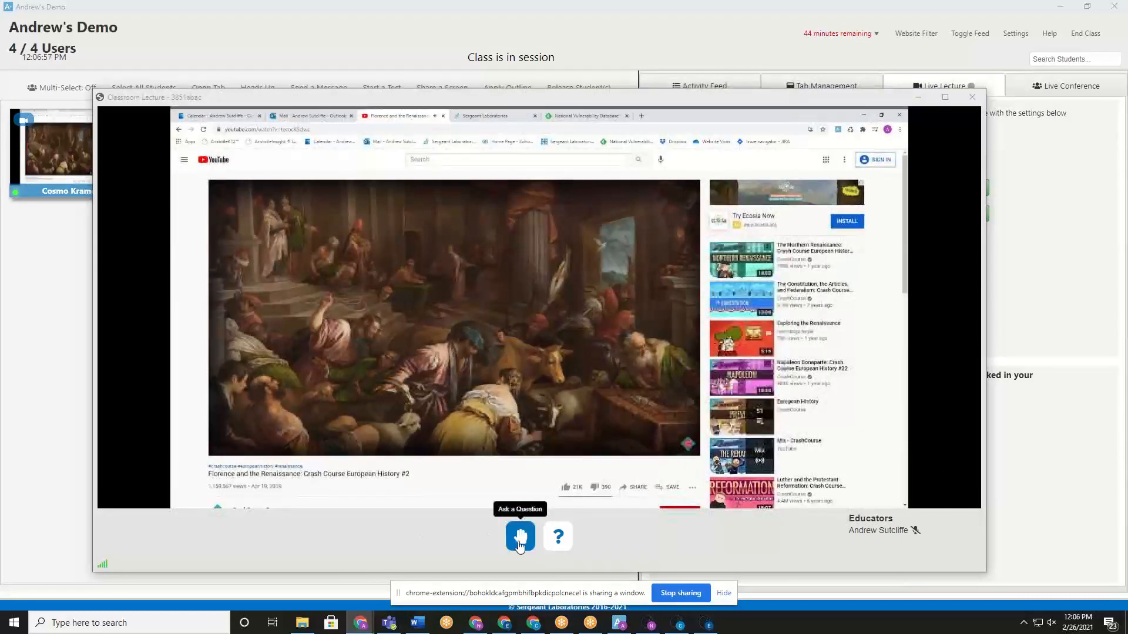
# Step: Submit the question "how are you doing today?" as the student and minimize the lecture window
pyautogui.click(519, 537)
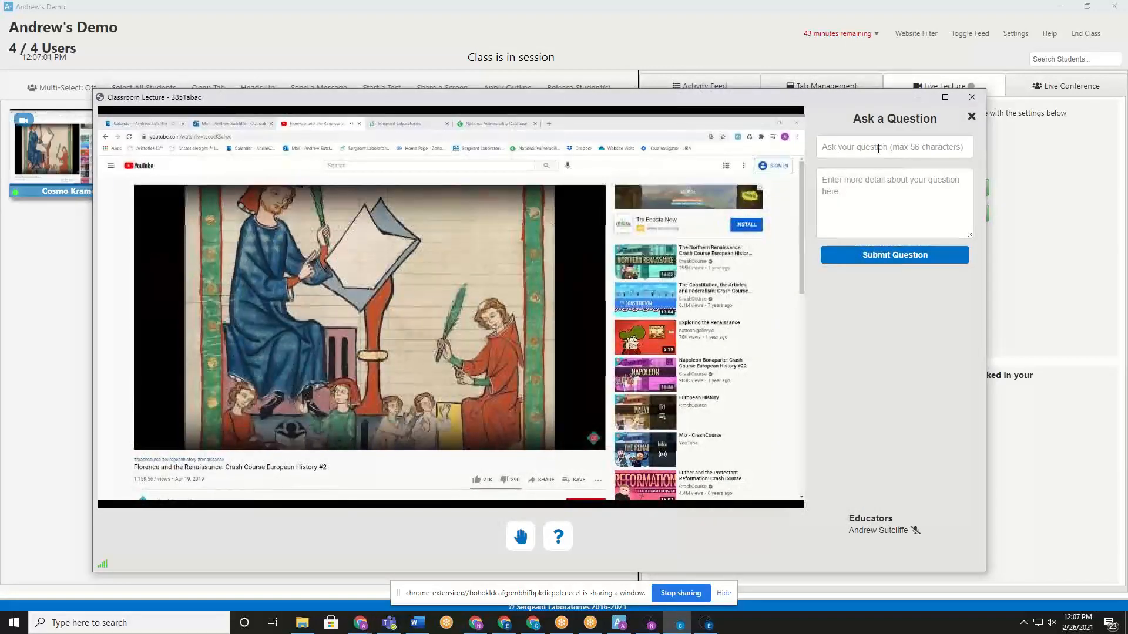
pyautogui.click(887, 154)
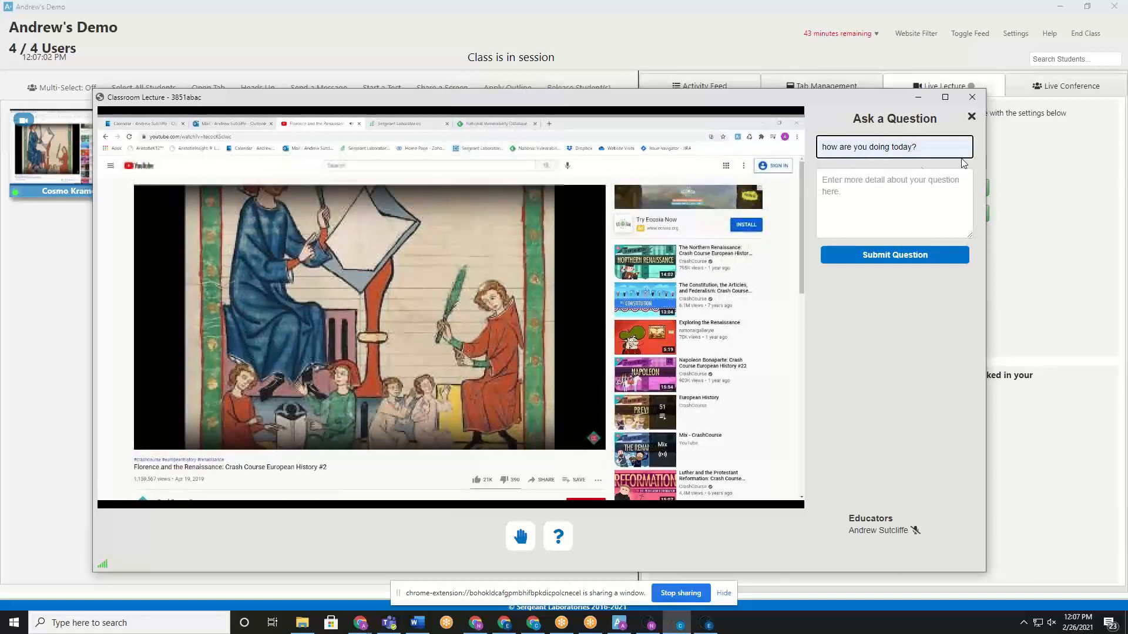
pyautogui.press('Return')
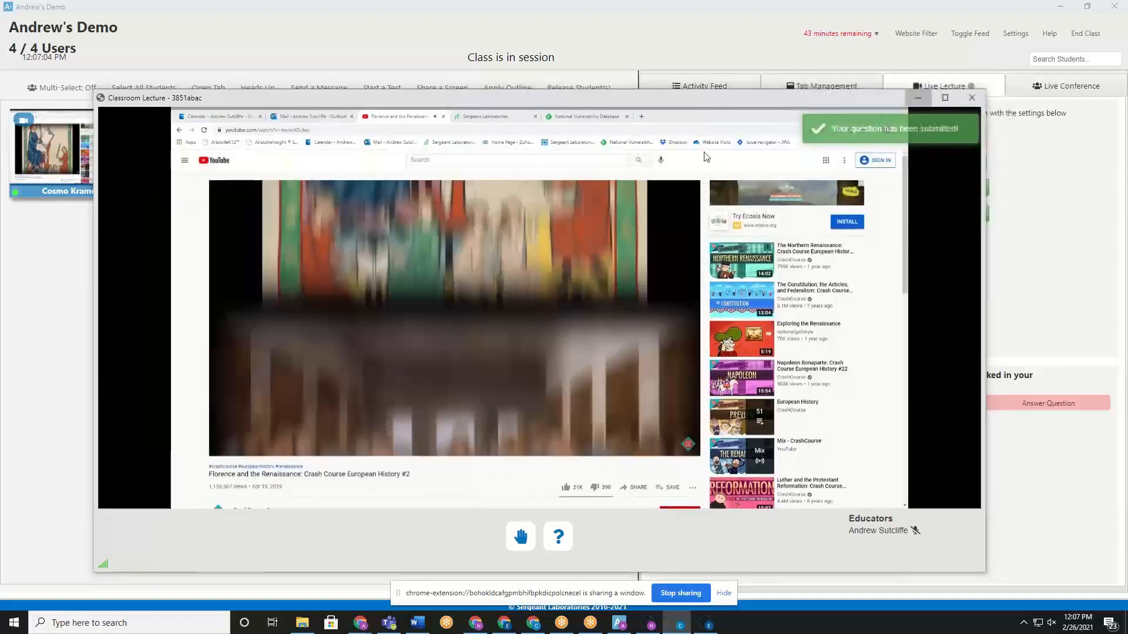
pyautogui.click(918, 97)
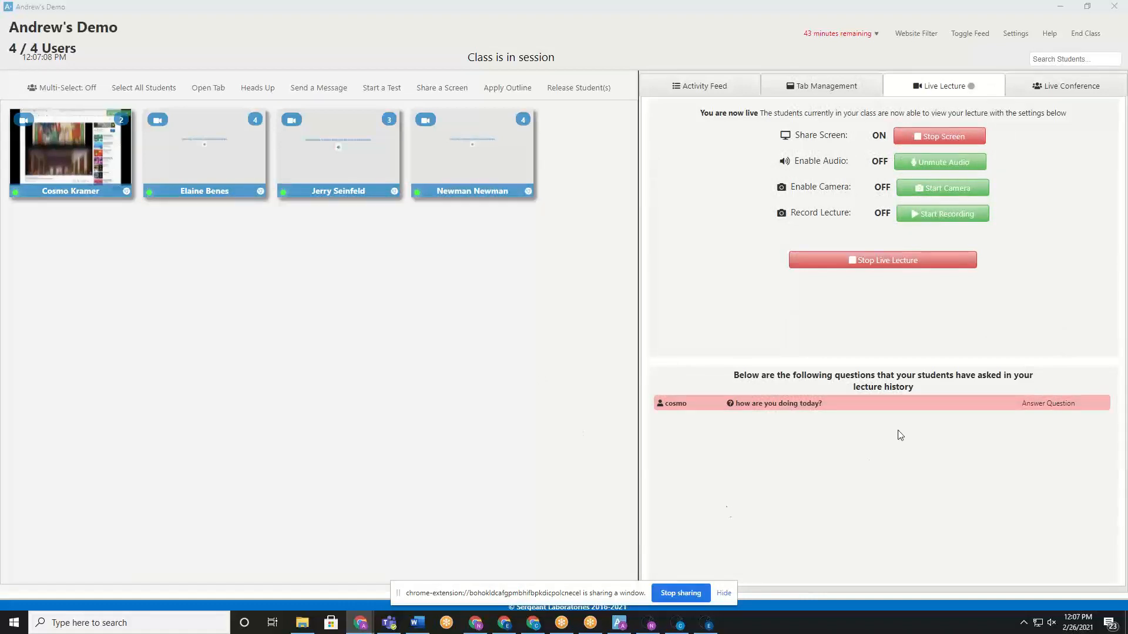
# Step: Answer the student's lecture question with "not so bad" and send the response to the entire class
pyautogui.click(1048, 403)
pyautogui.scroll(-1, 595, 323)
pyautogui.click(585, 329)
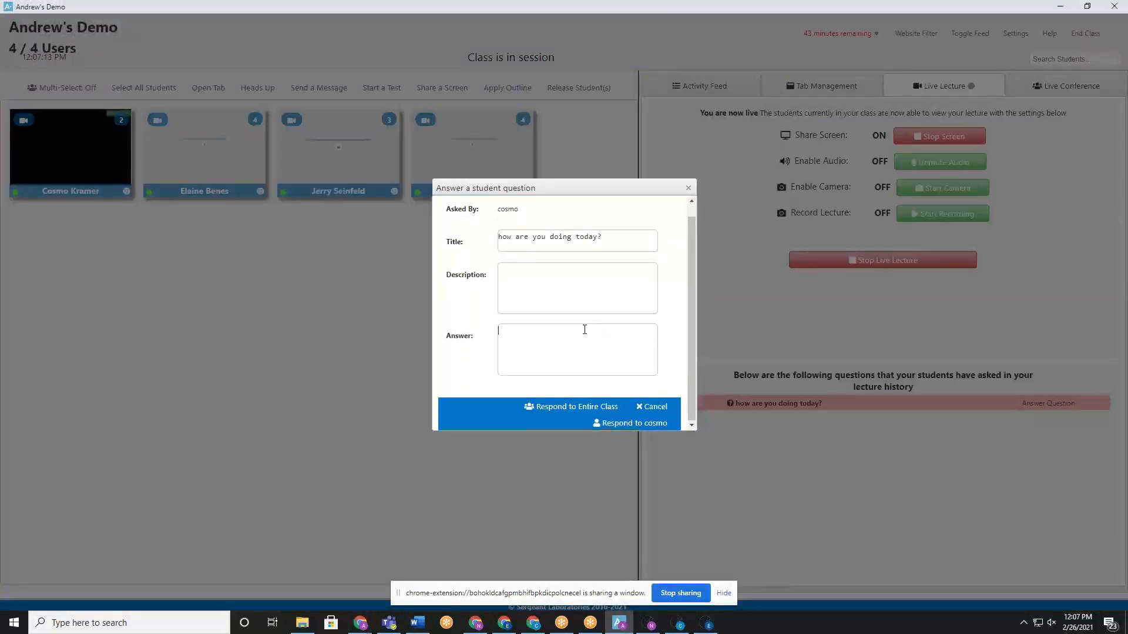
pyautogui.write('not so bad')
pyautogui.click(567, 405)
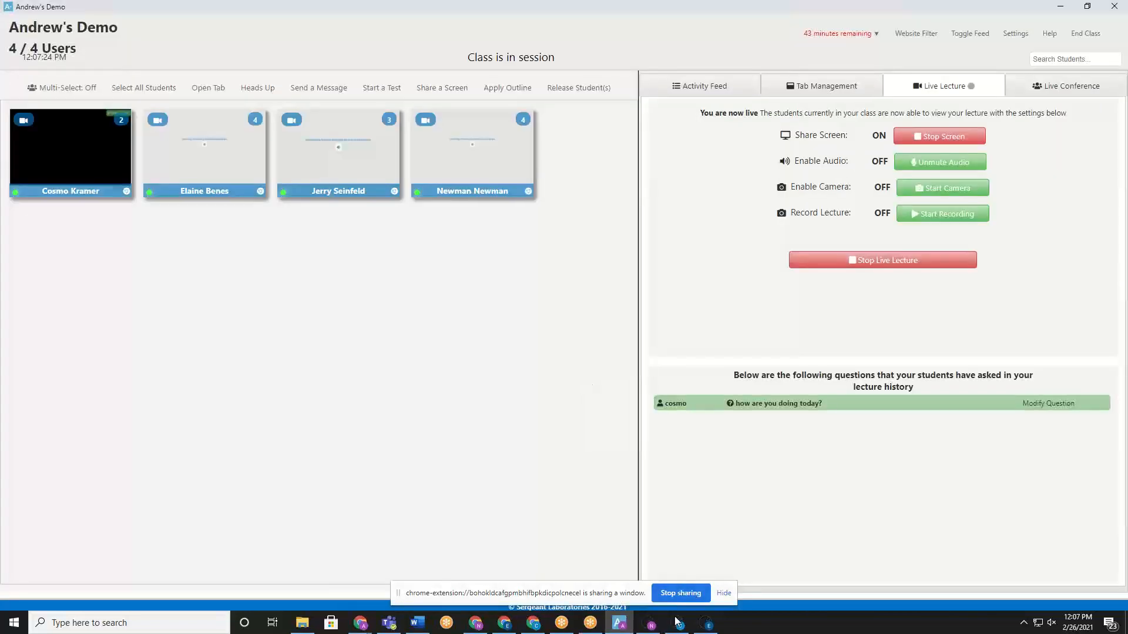
# Step: View the answer to the question in the student's Class Q & A, and minimize the lecture window
pyautogui.click(677, 623)
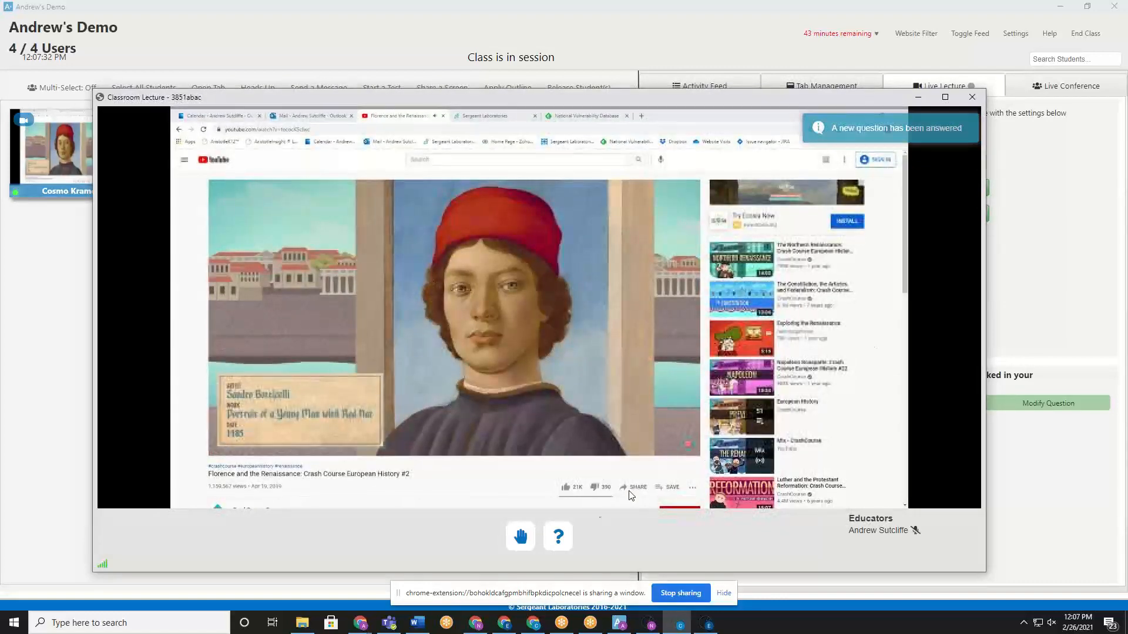
pyautogui.click(558, 537)
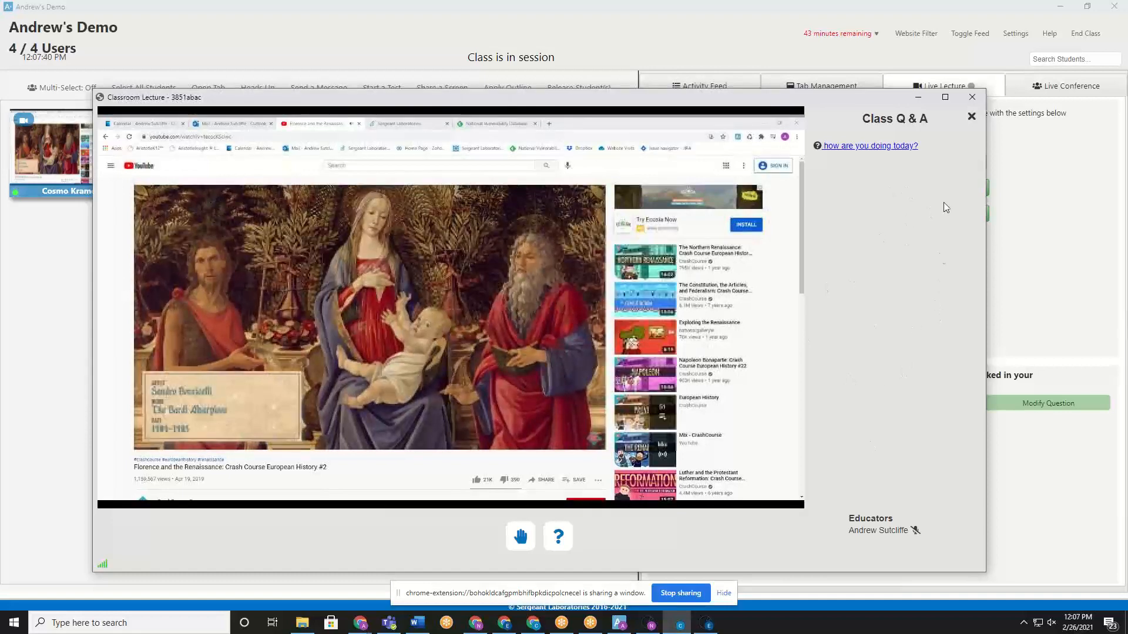
pyautogui.click(869, 146)
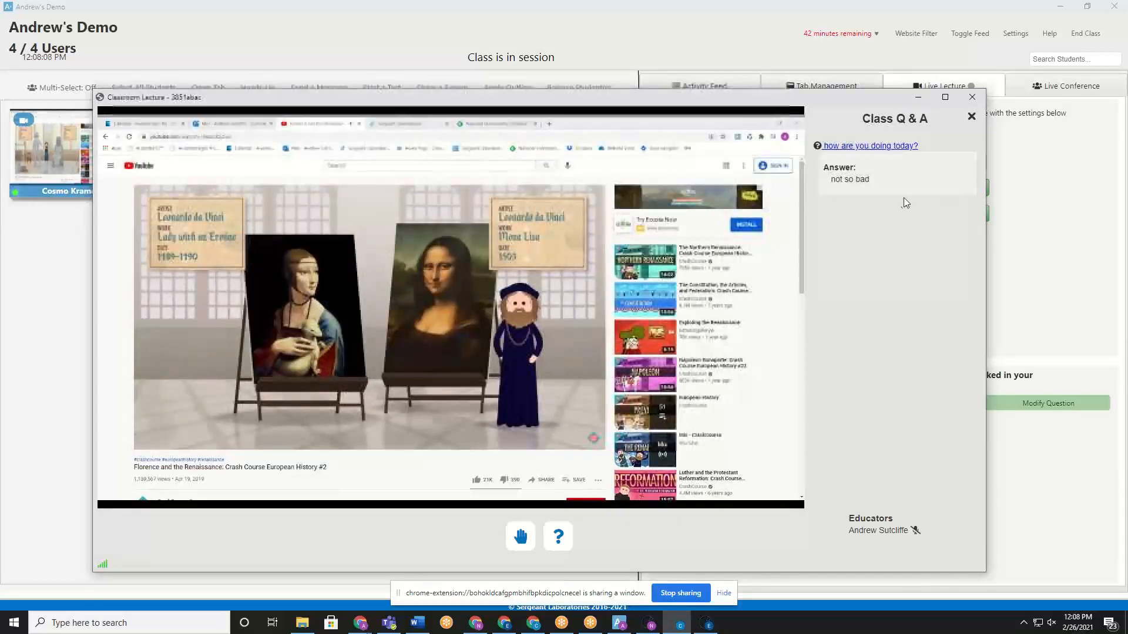
pyautogui.click(918, 97)
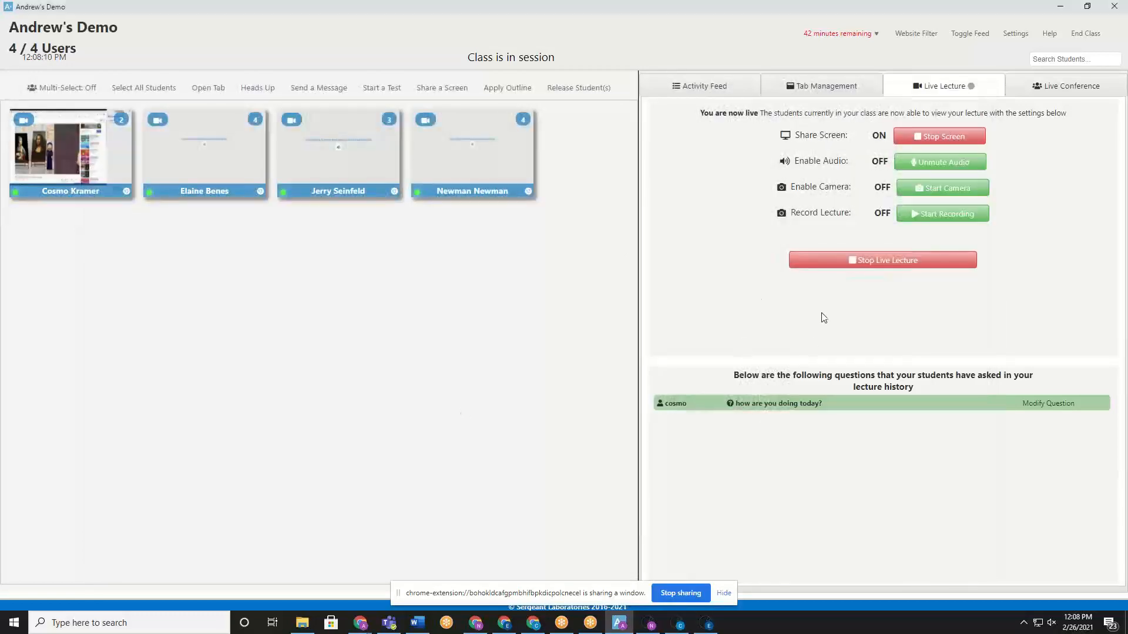
# Step: Stop the live lecture for the class
pyautogui.click(863, 262)
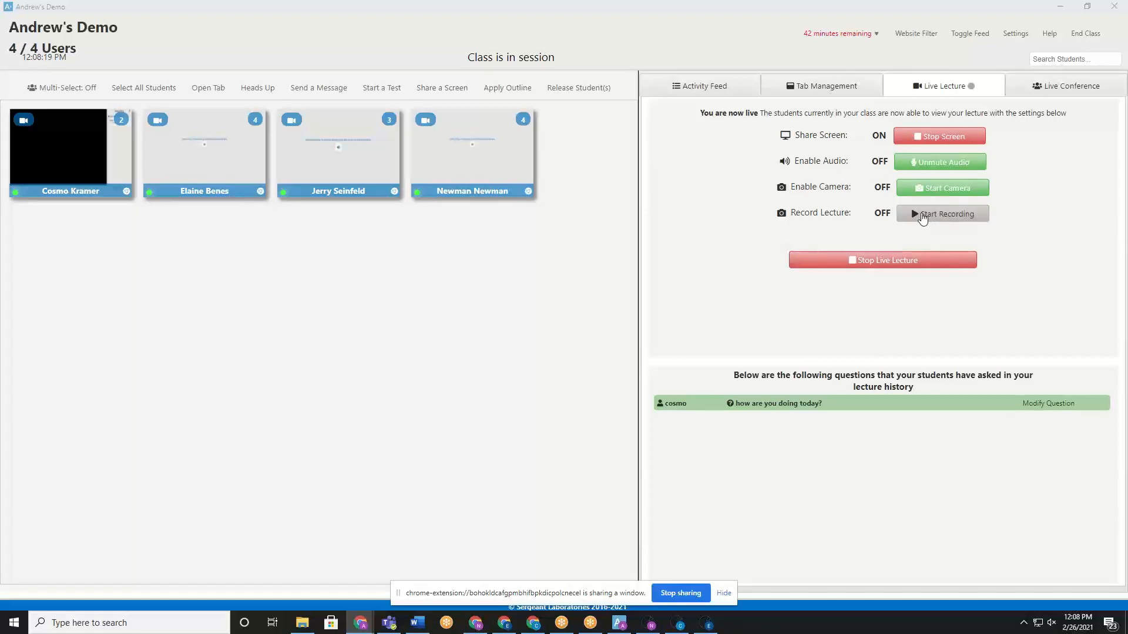
pyautogui.click(900, 263)
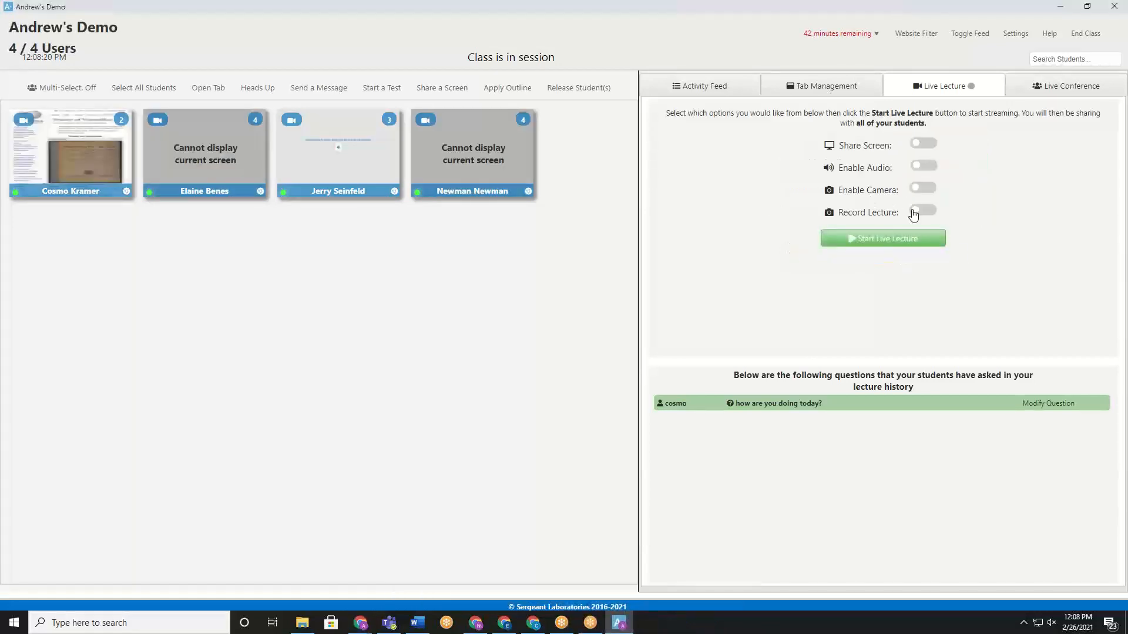
# Step: Try the Record Lecture option, switch it off again and dismiss the chat notification
pyautogui.click(922, 212)
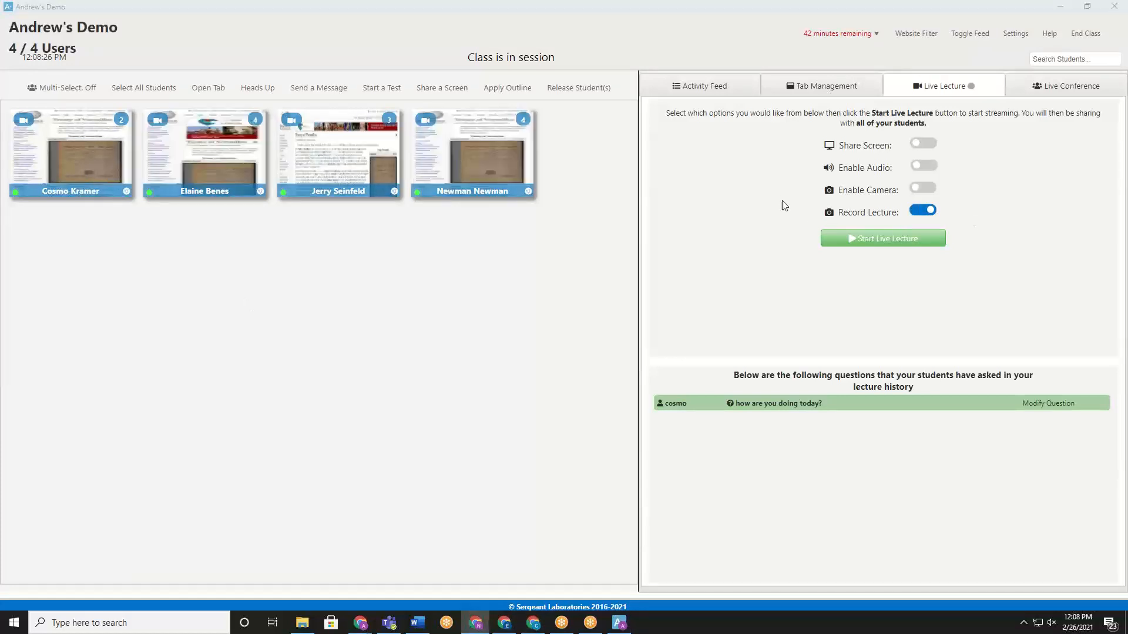
pyautogui.click(922, 214)
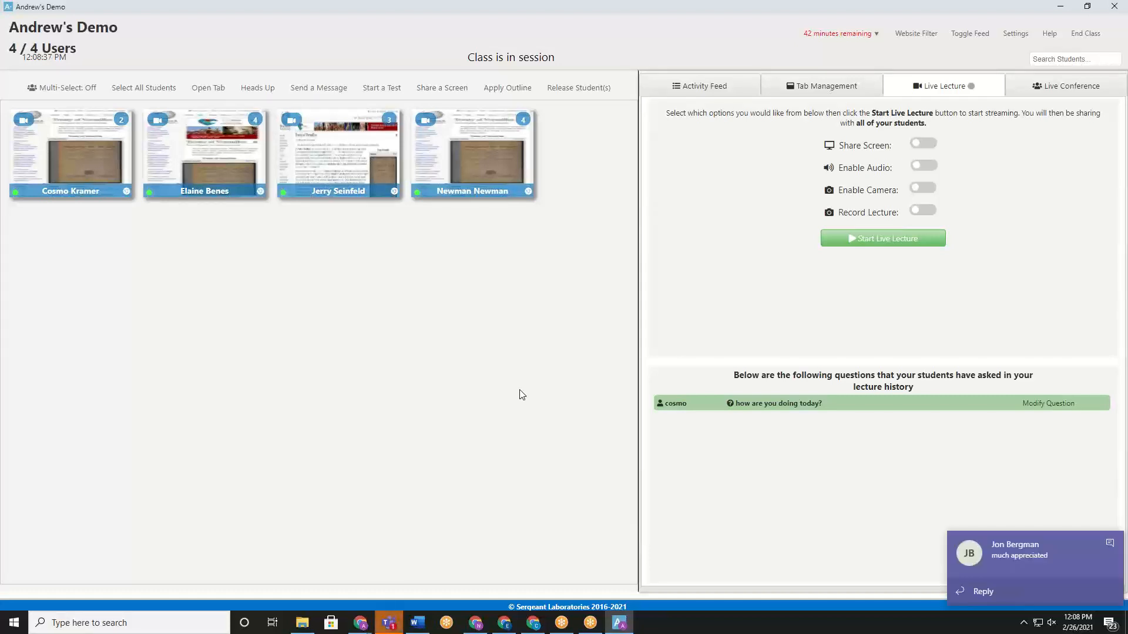
pyautogui.click(1110, 541)
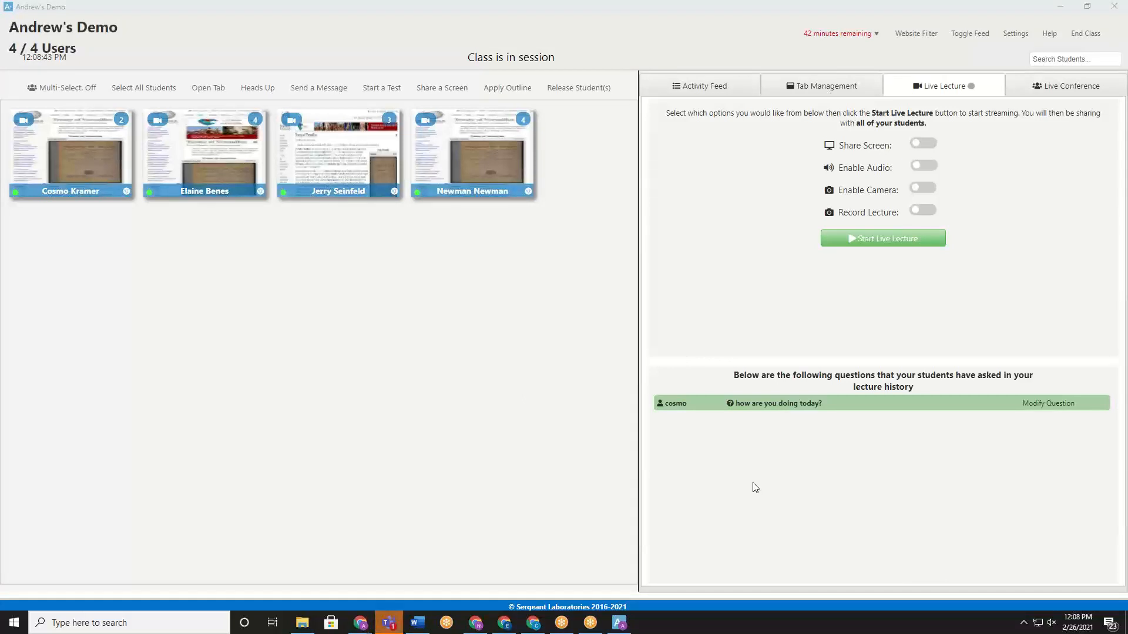
# Step: For a live conference, enable multi-select, select the first three students, and deselect the second and third
pyautogui.click(1064, 86)
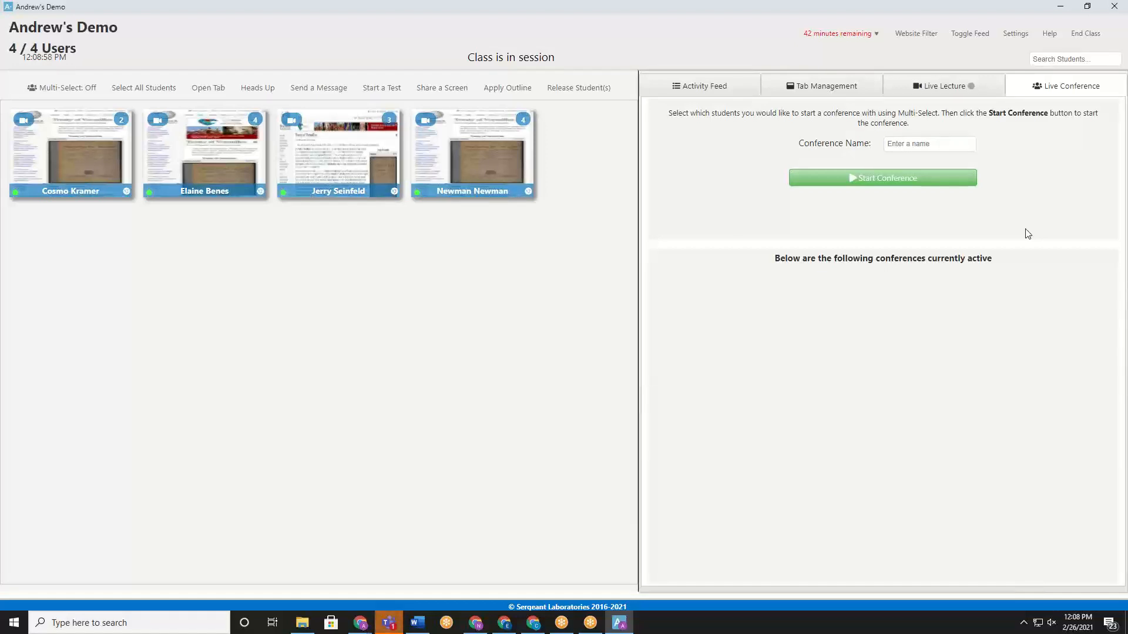
pyautogui.click(73, 94)
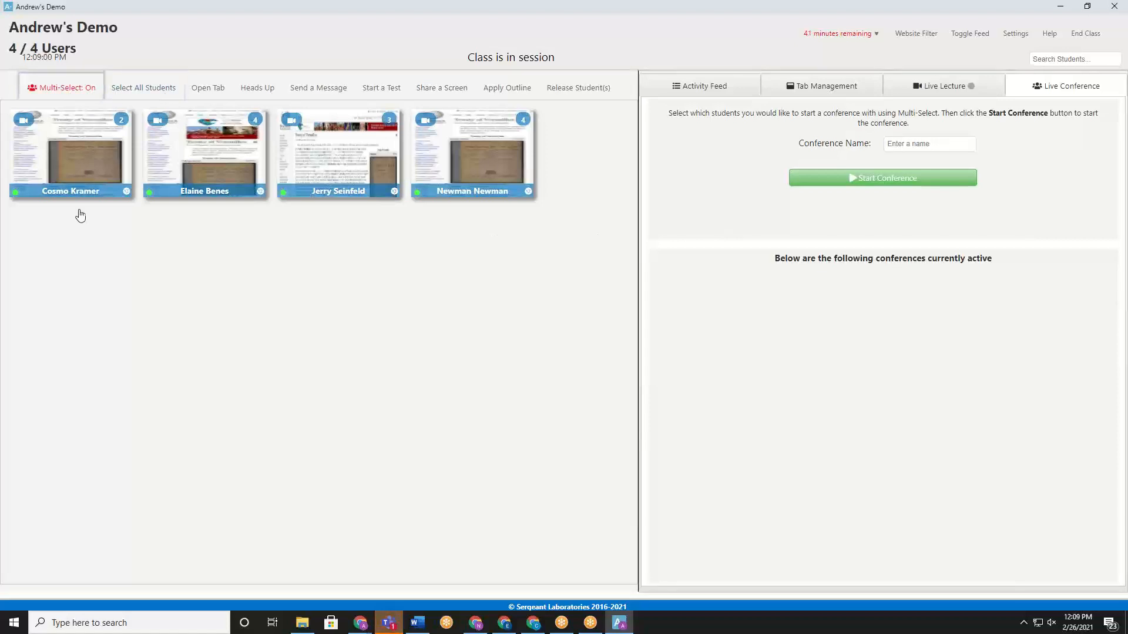
pyautogui.click(88, 163)
pyautogui.click(210, 188)
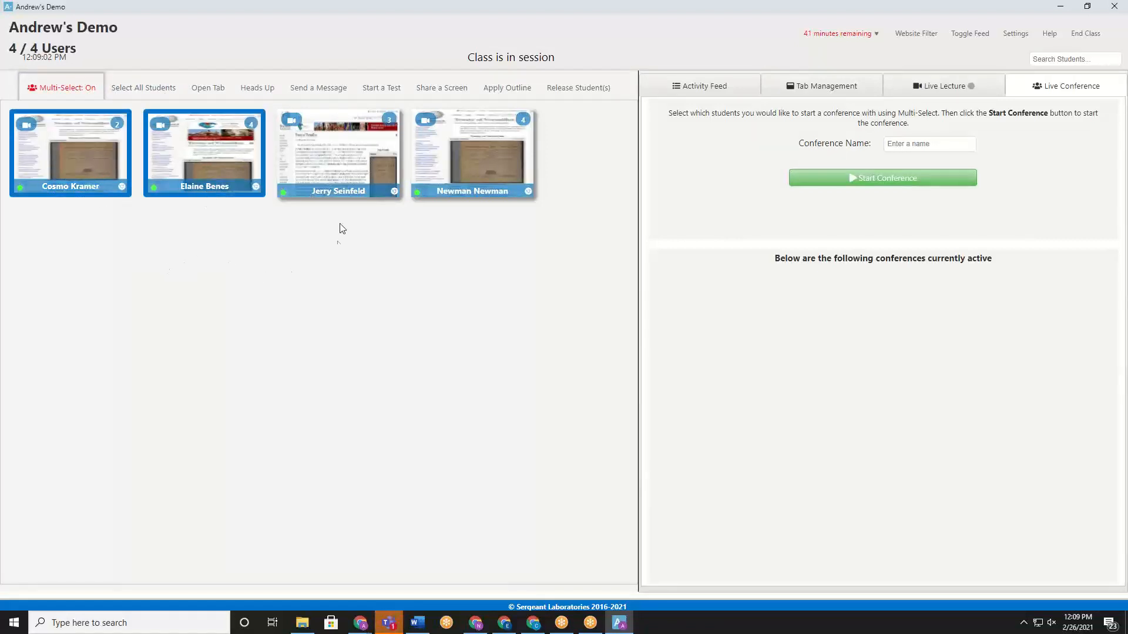
pyautogui.click(336, 167)
pyautogui.click(210, 182)
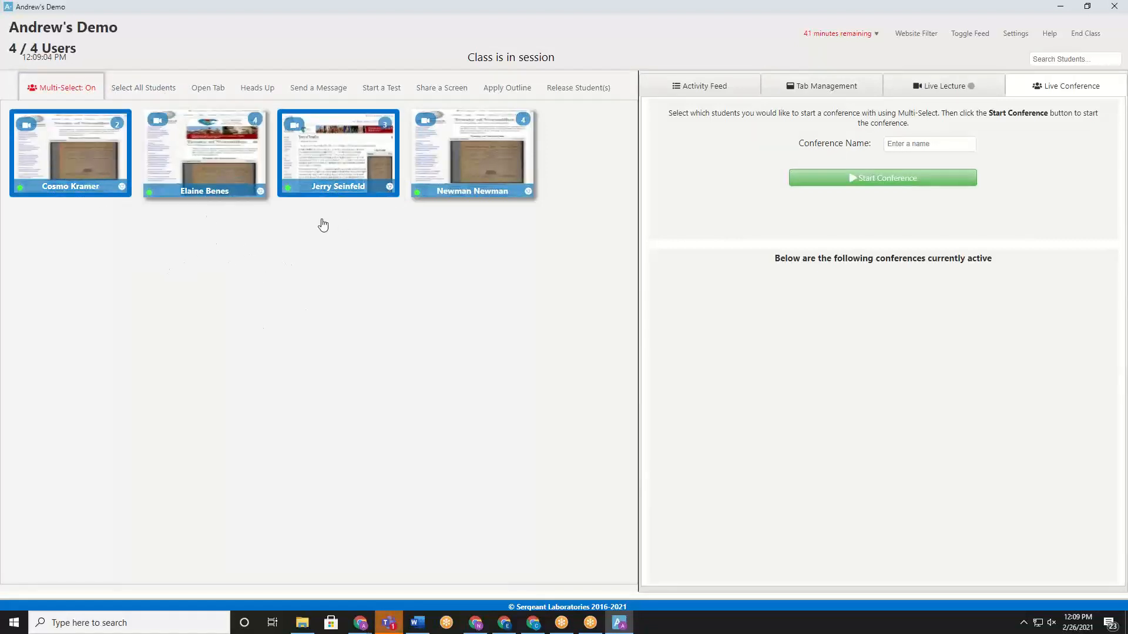
pyautogui.click(332, 176)
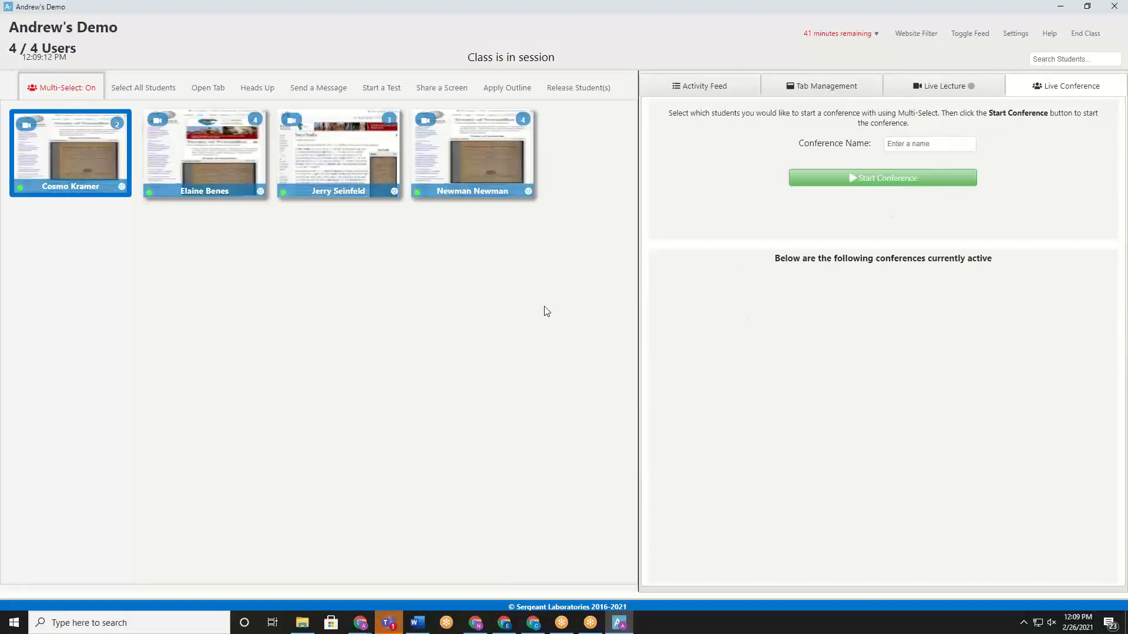
# Step: Start a one-on-one meeting with the first student and end it without entering
pyautogui.click(26, 128)
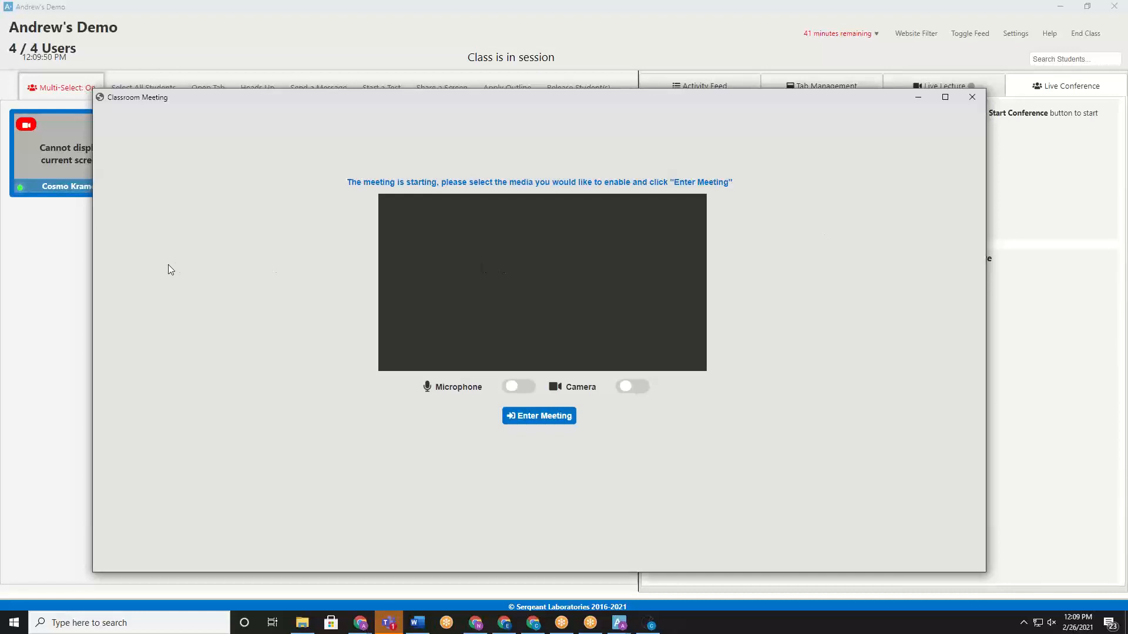
pyautogui.click(29, 128)
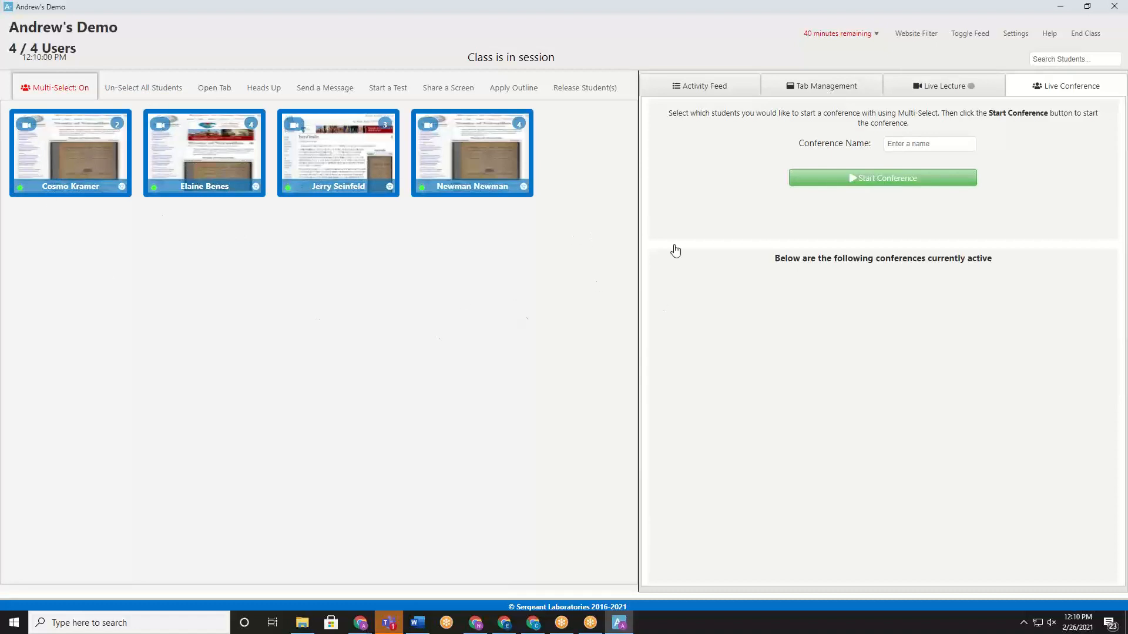
# Step: With all four students selected, name the conference "Lecture" and start it
pyautogui.click(928, 144)
pyautogui.click(921, 221)
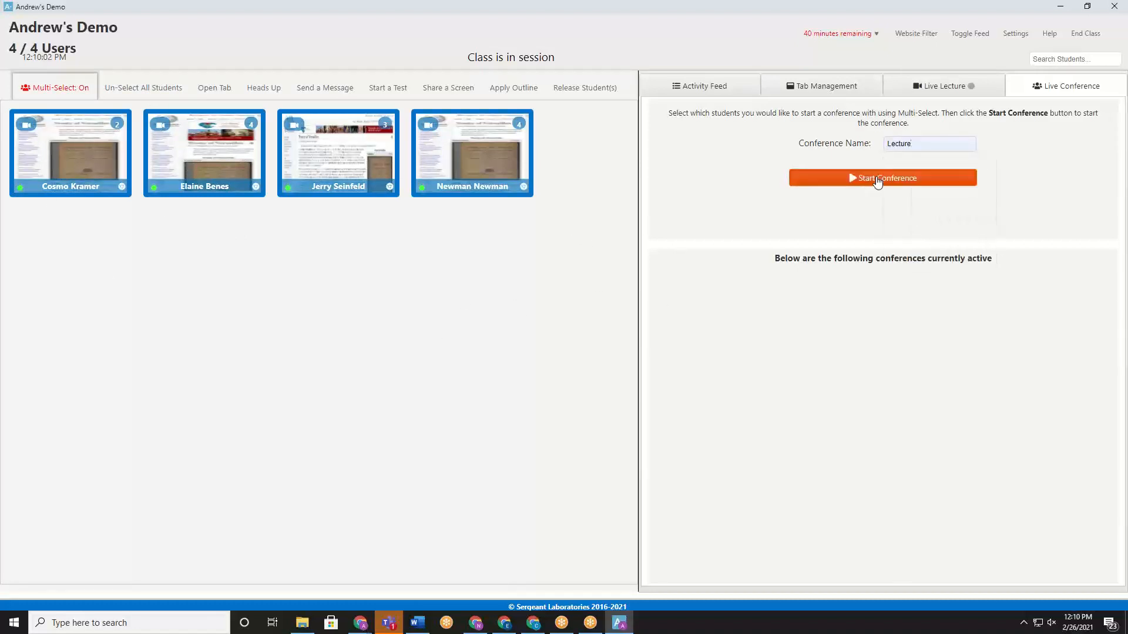
pyautogui.click(878, 184)
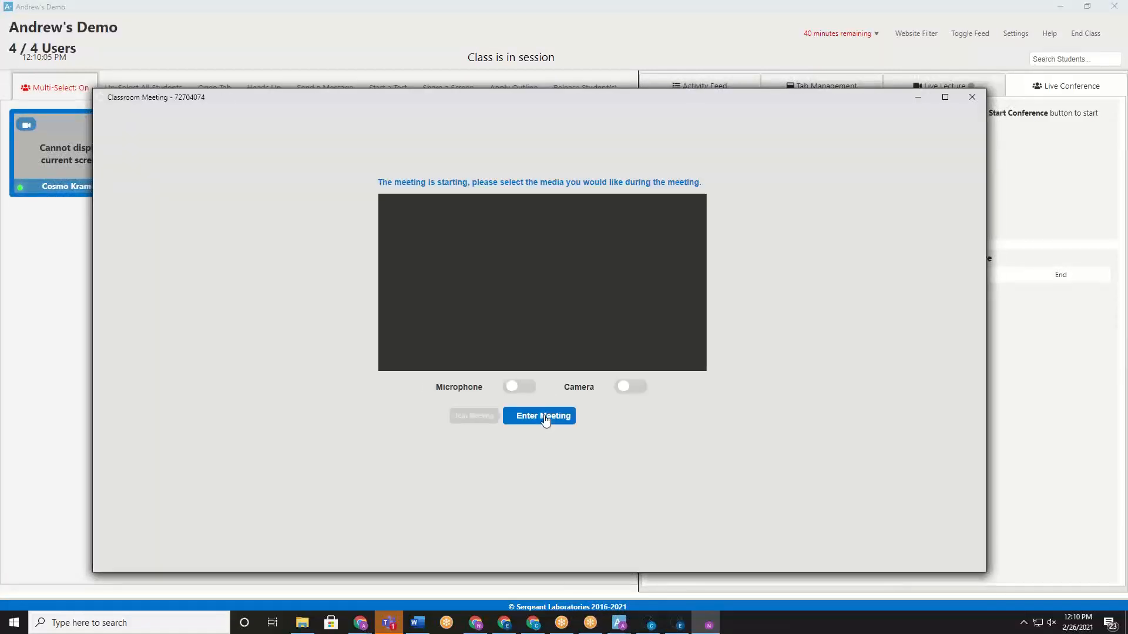
# Step: Enter the Lecture meeting from three student windows and the teacher's window with microphone and camera off
pyautogui.click(544, 417)
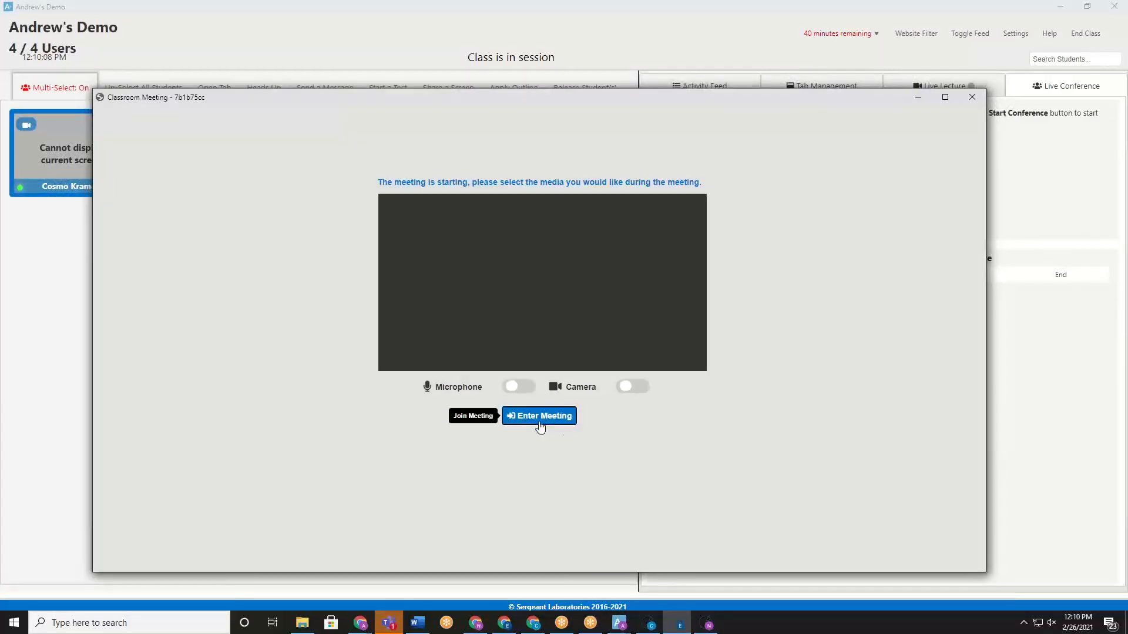
pyautogui.click(538, 417)
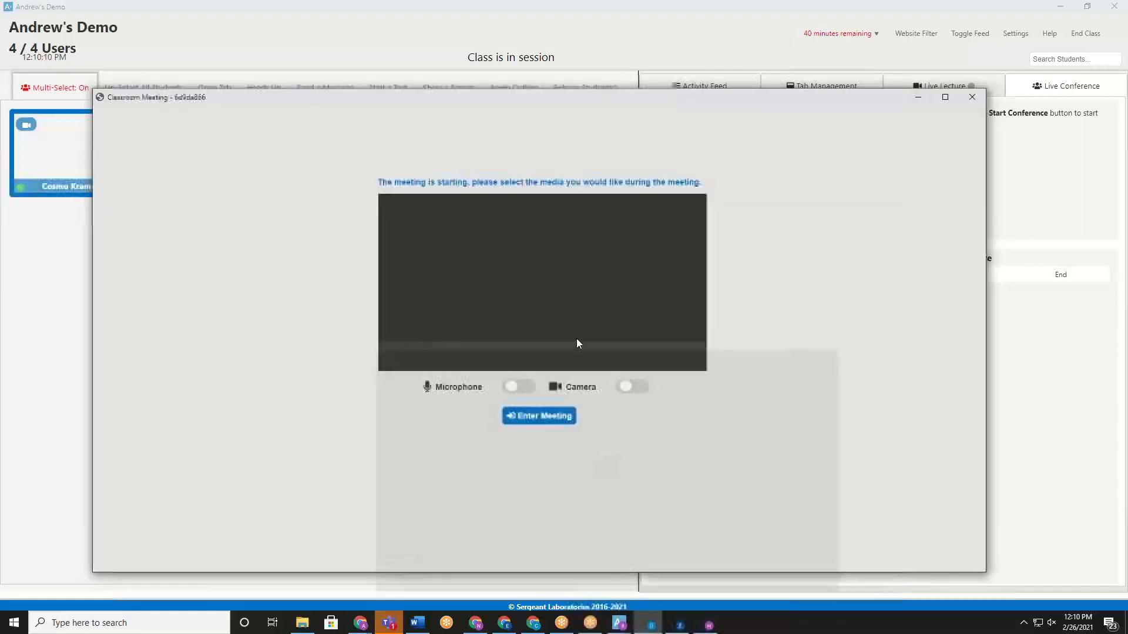
pyautogui.click(537, 416)
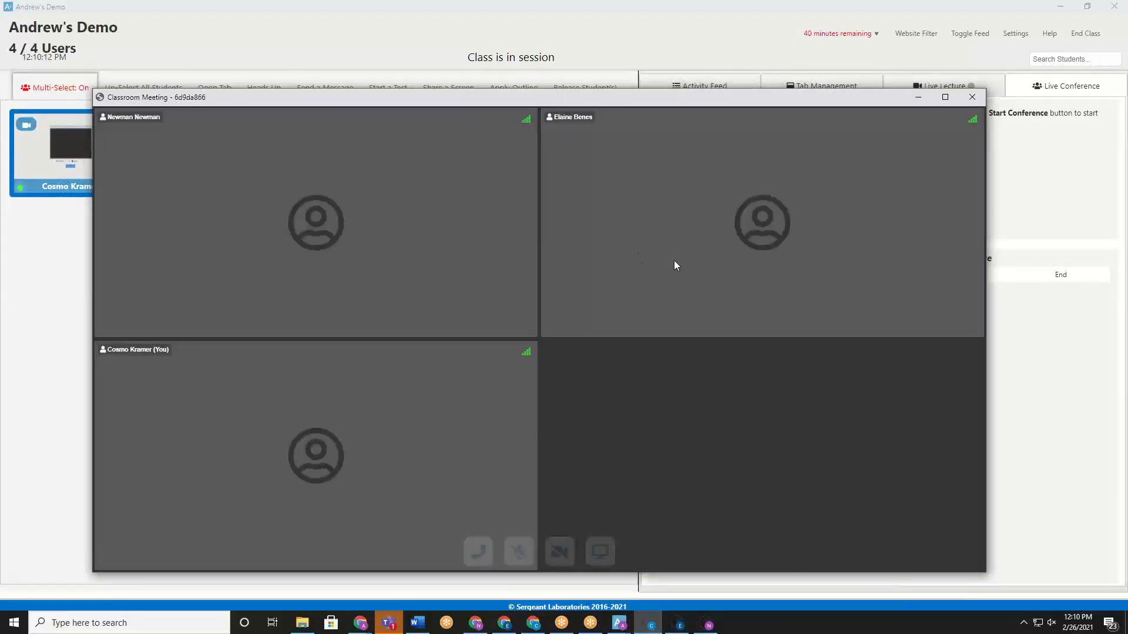
pyautogui.click(912, 101)
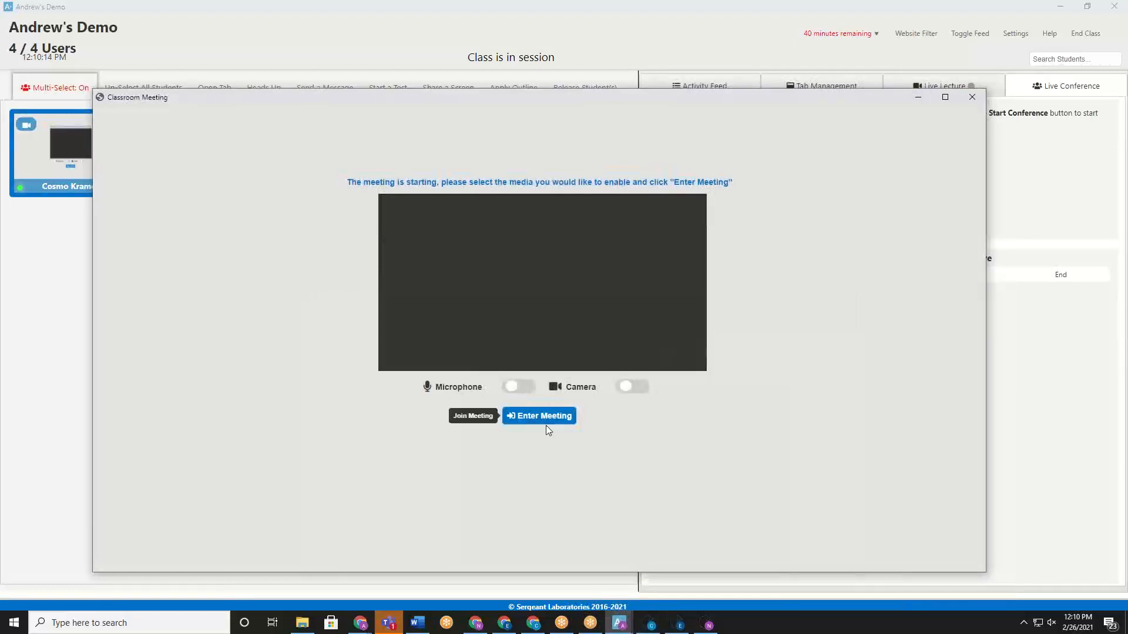
pyautogui.click(538, 417)
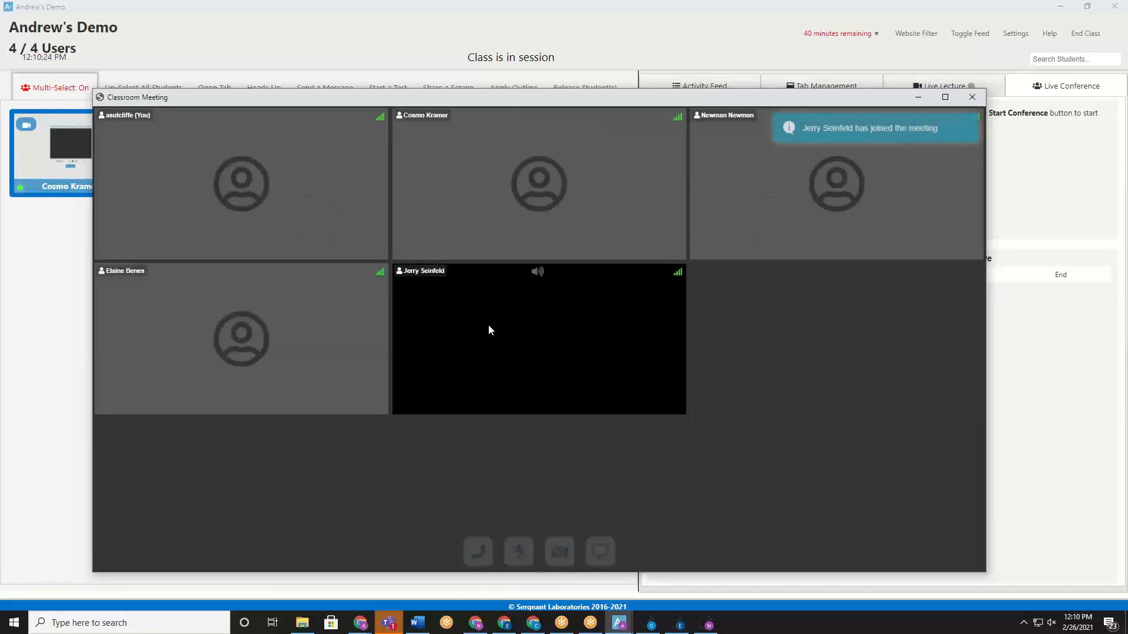
# Step: Examine the ongoing meeting from the first student's window, and minimize that window
pyautogui.click(649, 624)
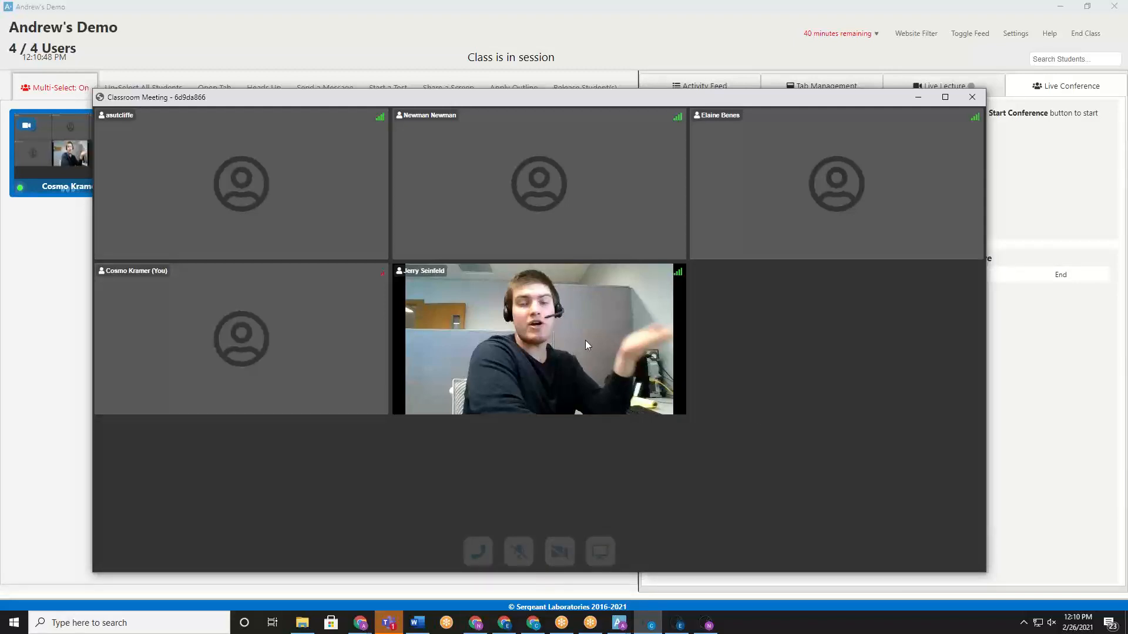
pyautogui.click(919, 99)
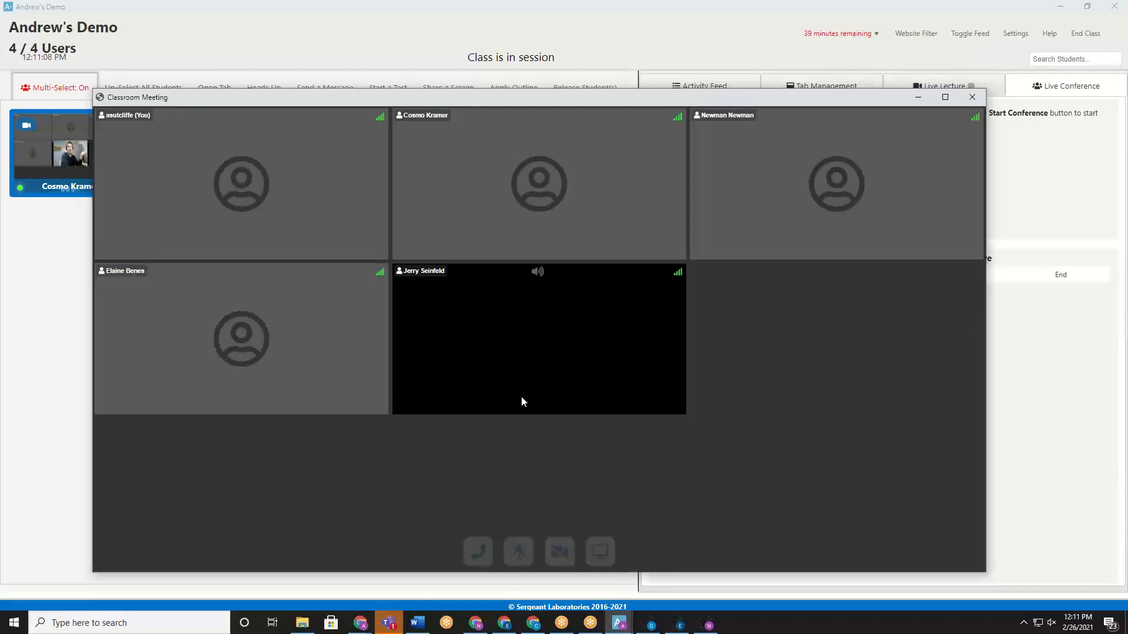
# Step: Mute the student who has the camera on in the teacher's meeting window, and minimize the window
pyautogui.click(537, 272)
pyautogui.click(538, 272)
pyautogui.click(537, 271)
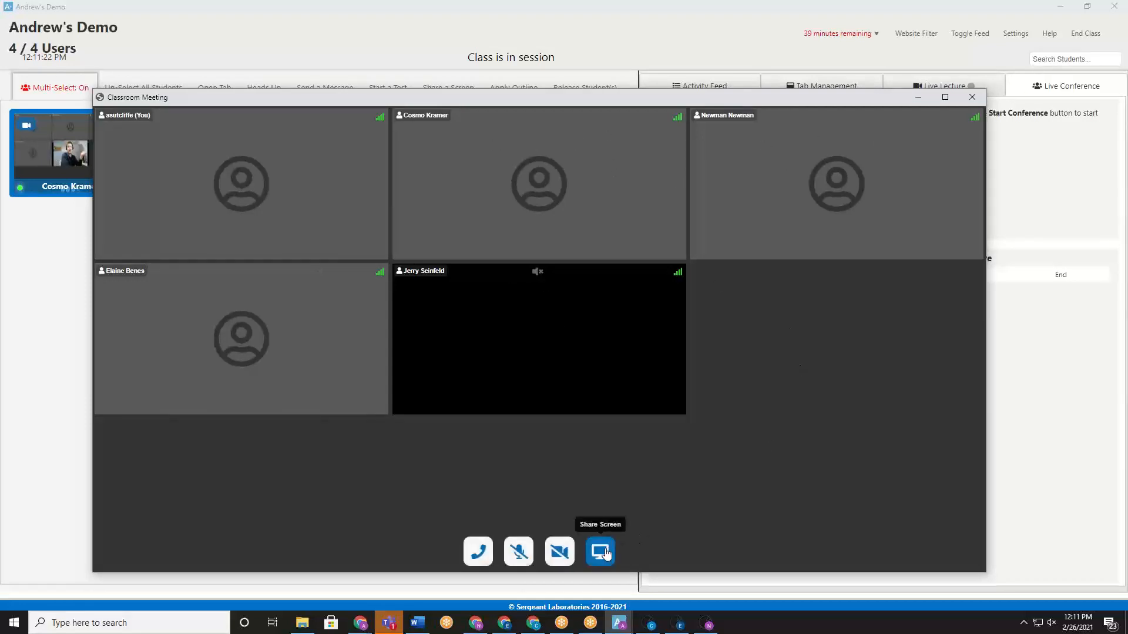
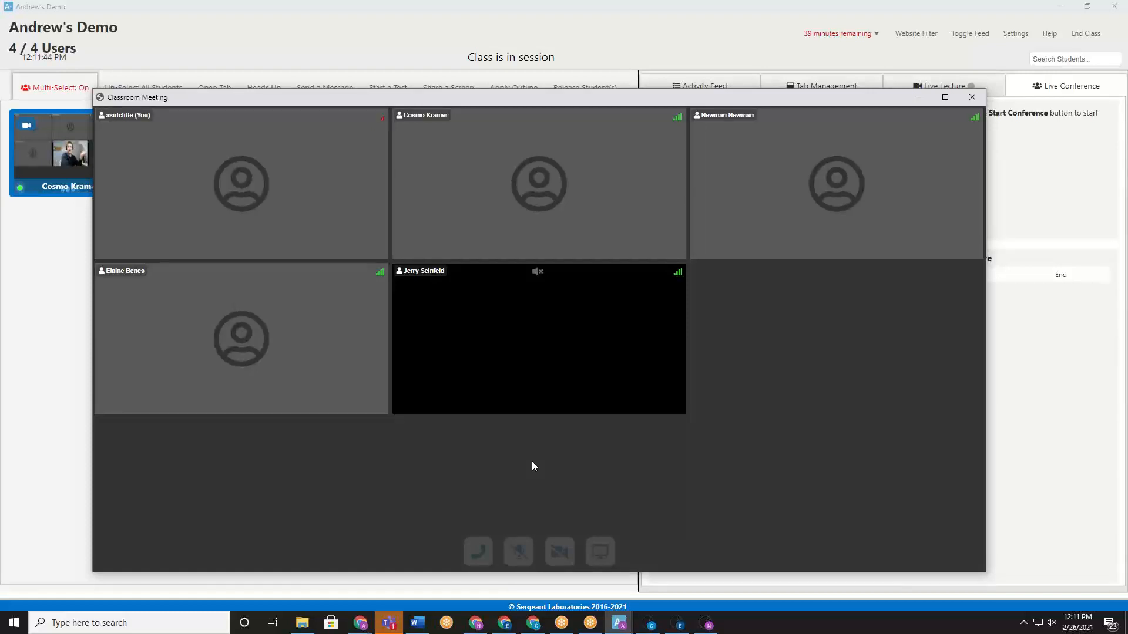
pyautogui.click(922, 98)
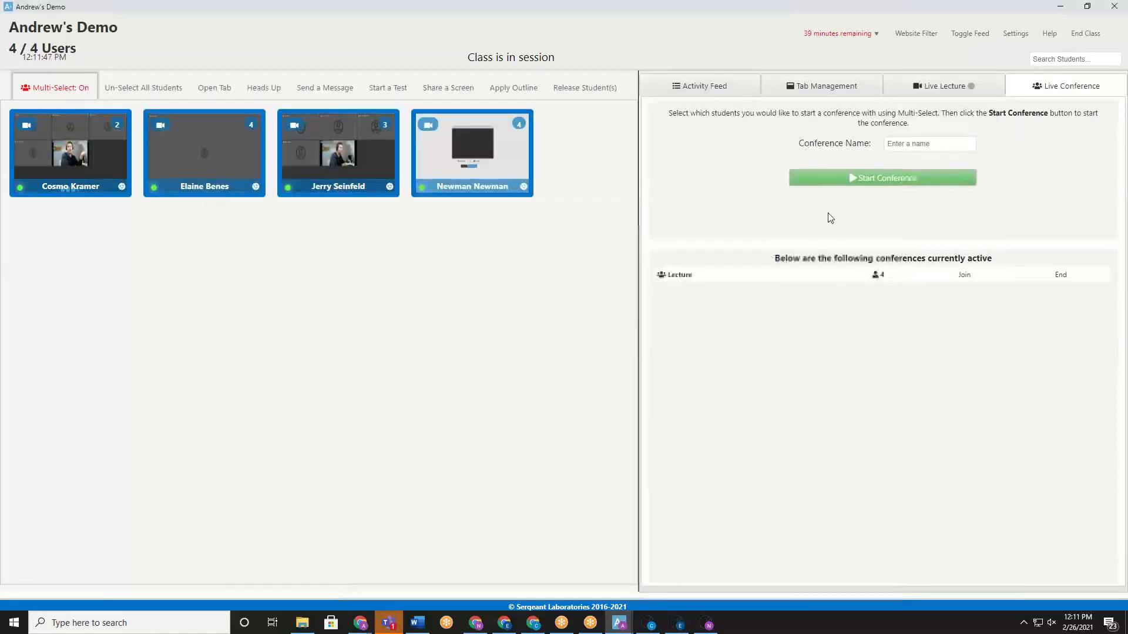
# Step: Clear the student selection, select only the first two students, and start a conference named "Room 1"
pyautogui.click(75, 97)
pyautogui.click(86, 94)
pyautogui.click(85, 177)
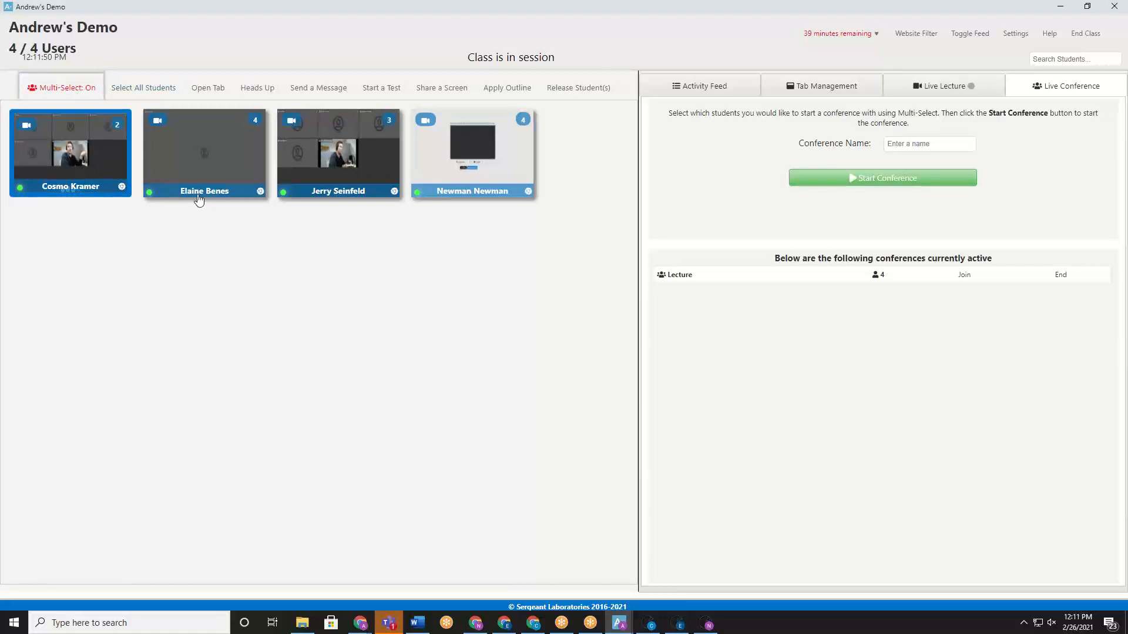
pyautogui.click(200, 175)
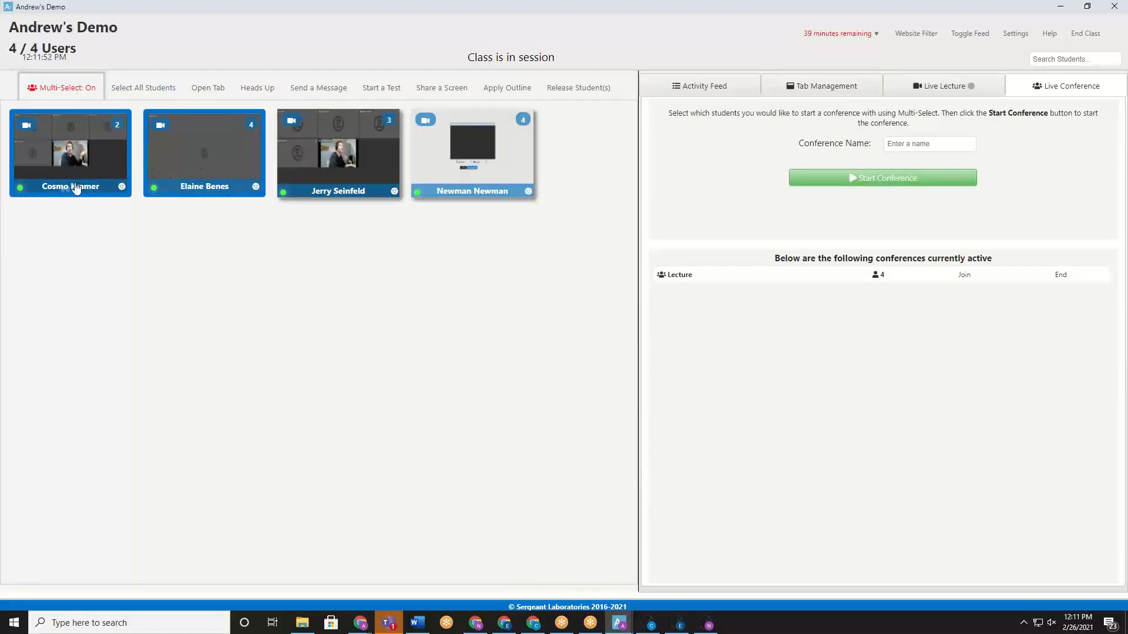
pyautogui.click(910, 142)
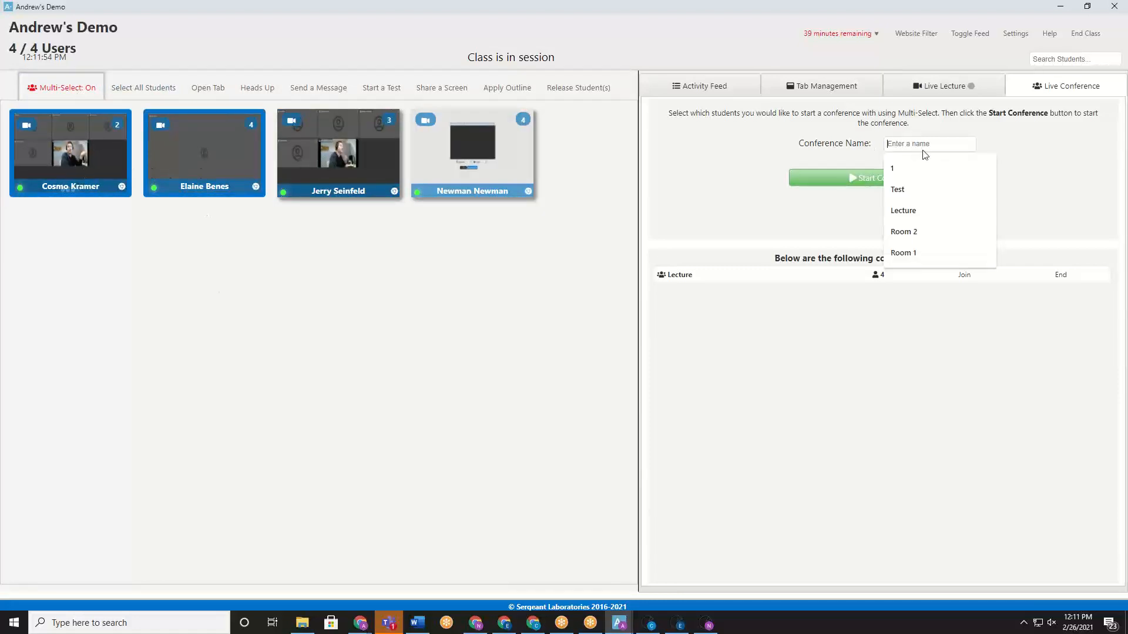
pyautogui.click(913, 252)
pyautogui.click(868, 182)
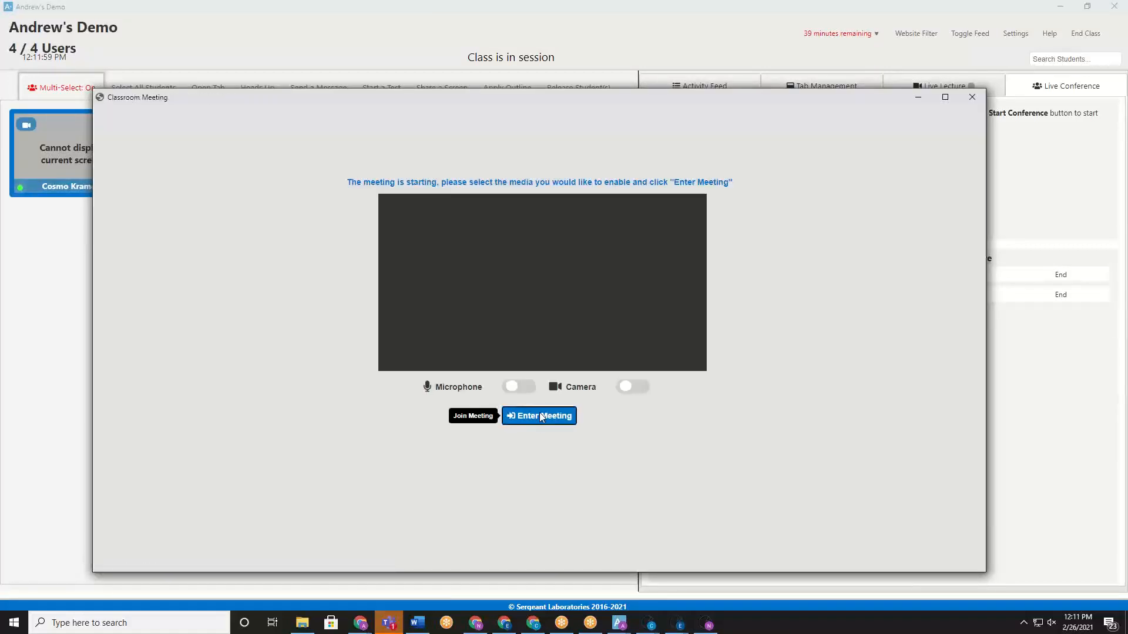
# Step: Enter the Room 1 meeting from the teacher's window and both student windows with microphone and camera off
pyautogui.click(539, 413)
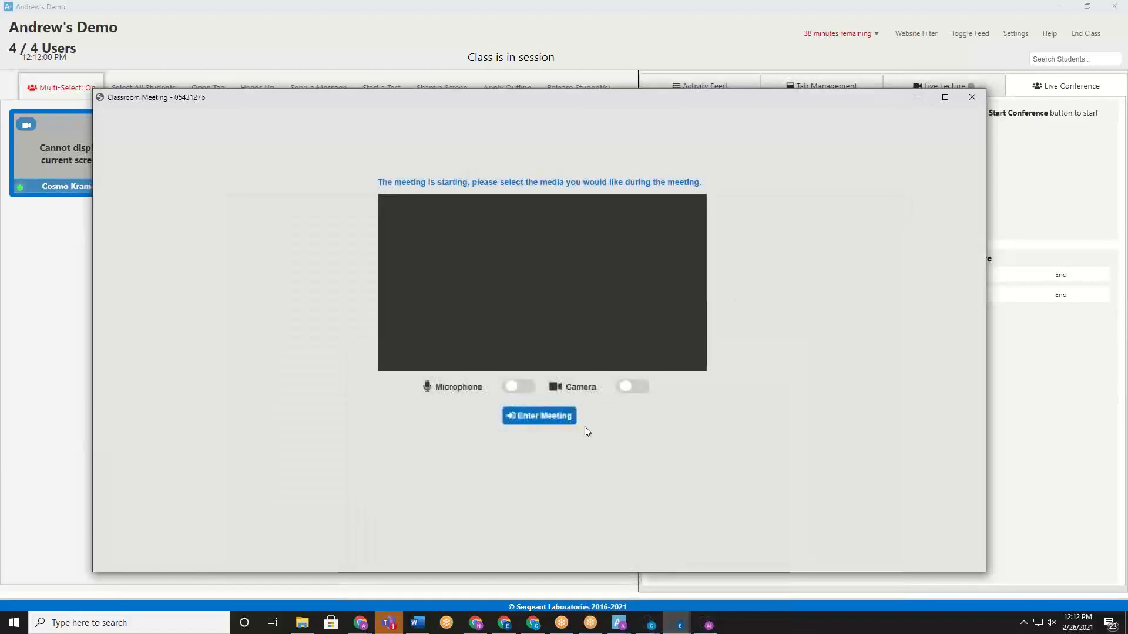
pyautogui.click(539, 415)
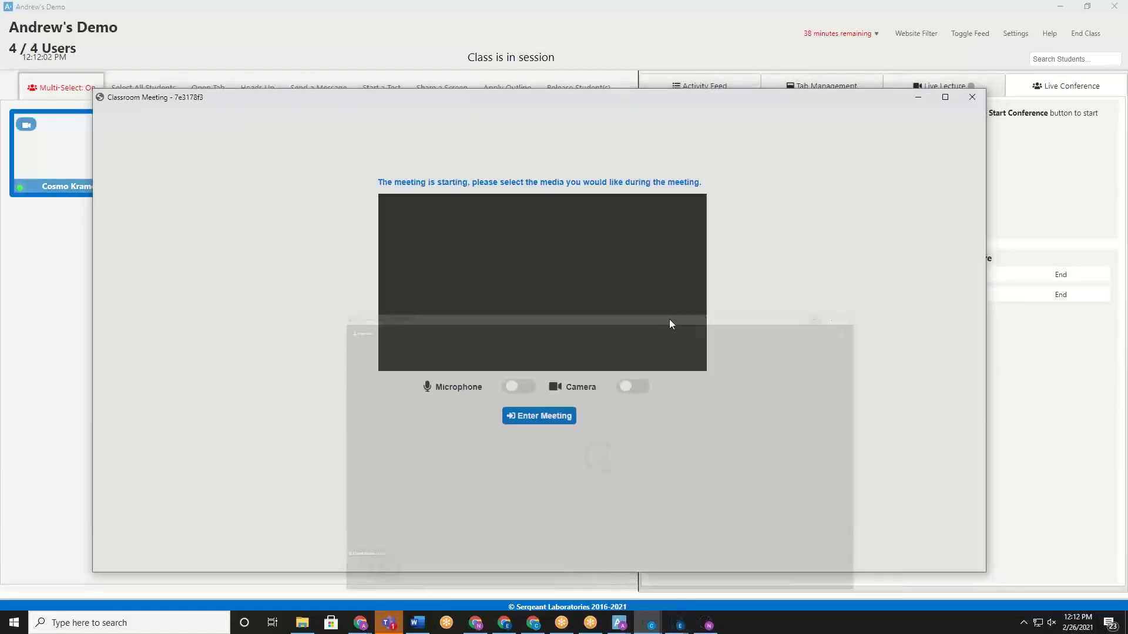
pyautogui.click(539, 415)
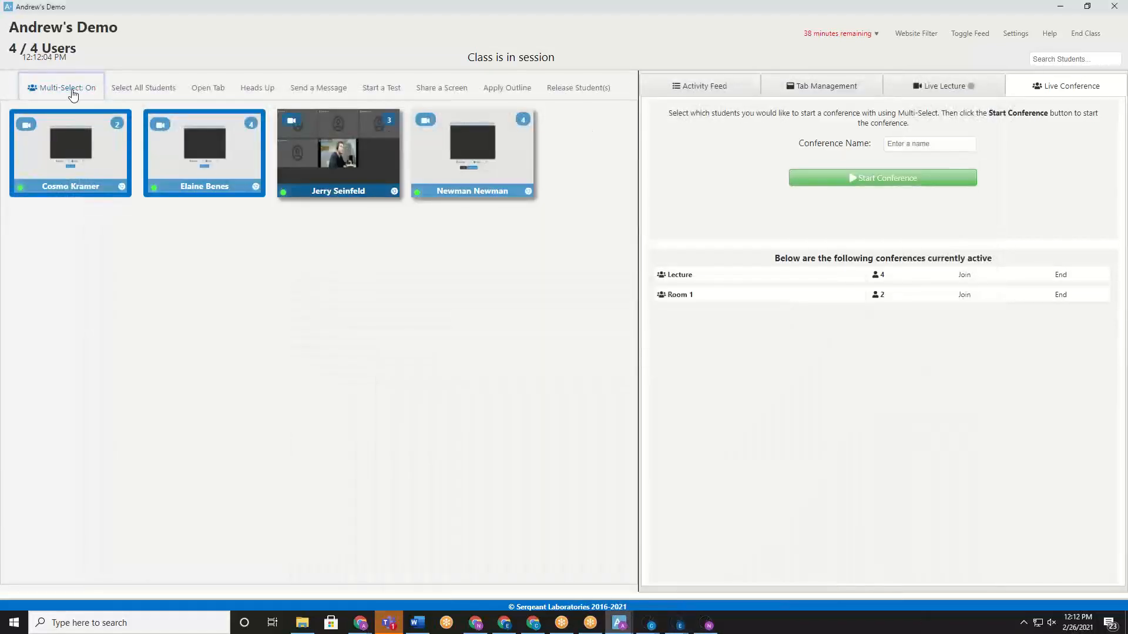
# Step: Reset the student selection, select the third and fourth students, and start a conference named "Room 2"
pyautogui.click(73, 94)
pyautogui.click(361, 169)
pyautogui.click(486, 171)
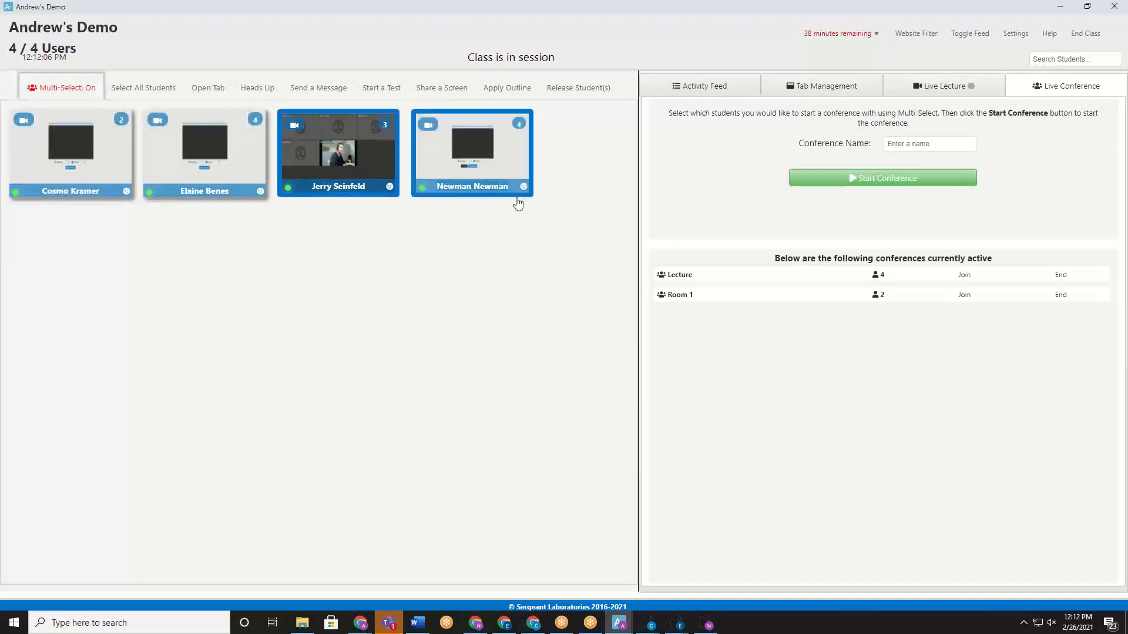
pyautogui.click(901, 147)
pyautogui.click(916, 233)
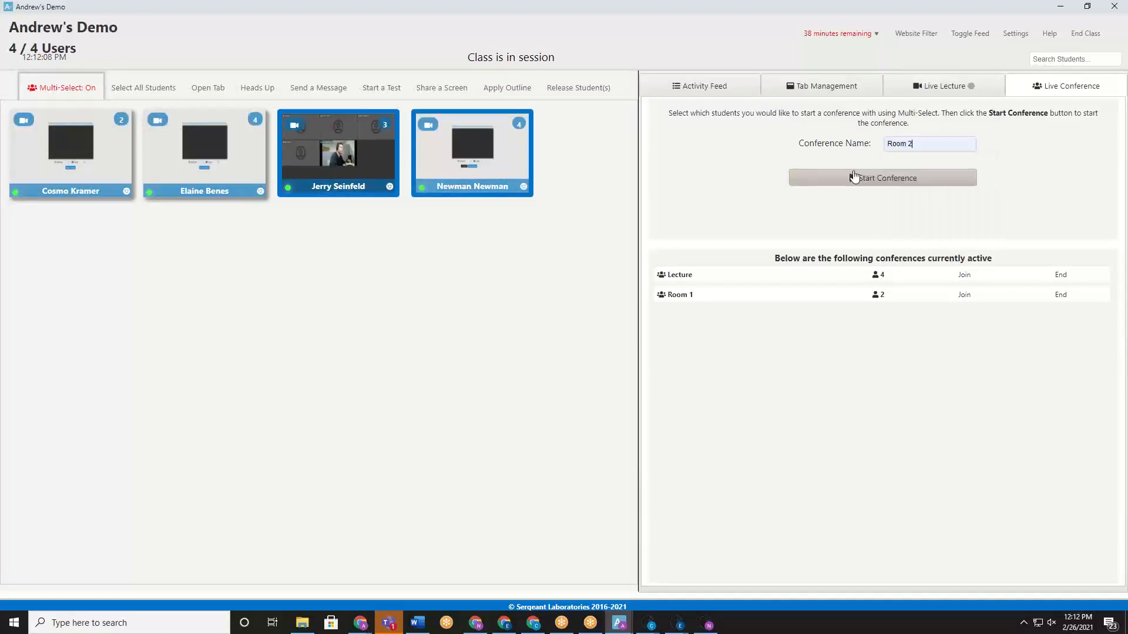
pyautogui.click(854, 177)
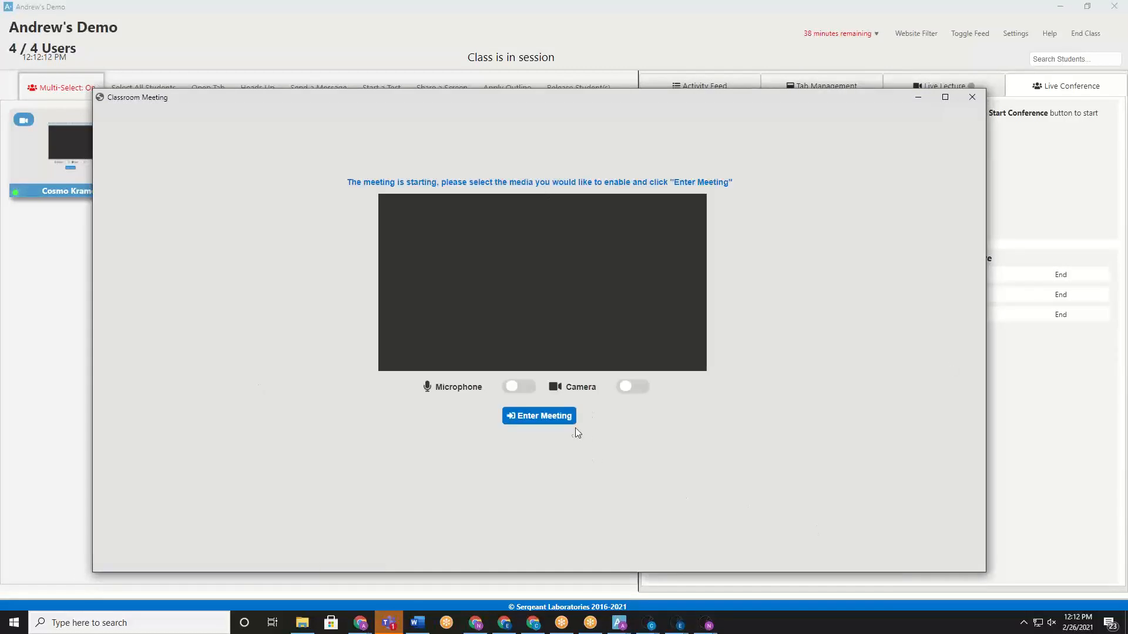
# Step: Enter the Room 2 meeting from the teacher's and a student's windows, and minimize the meeting window
pyautogui.click(552, 418)
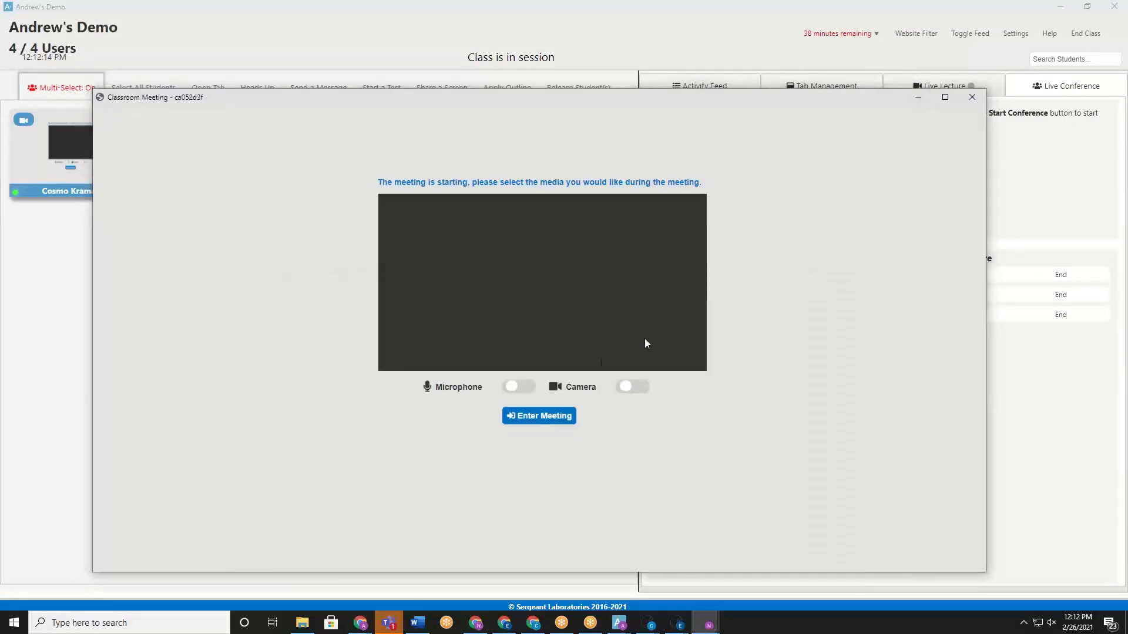
pyautogui.click(551, 415)
pyautogui.click(917, 102)
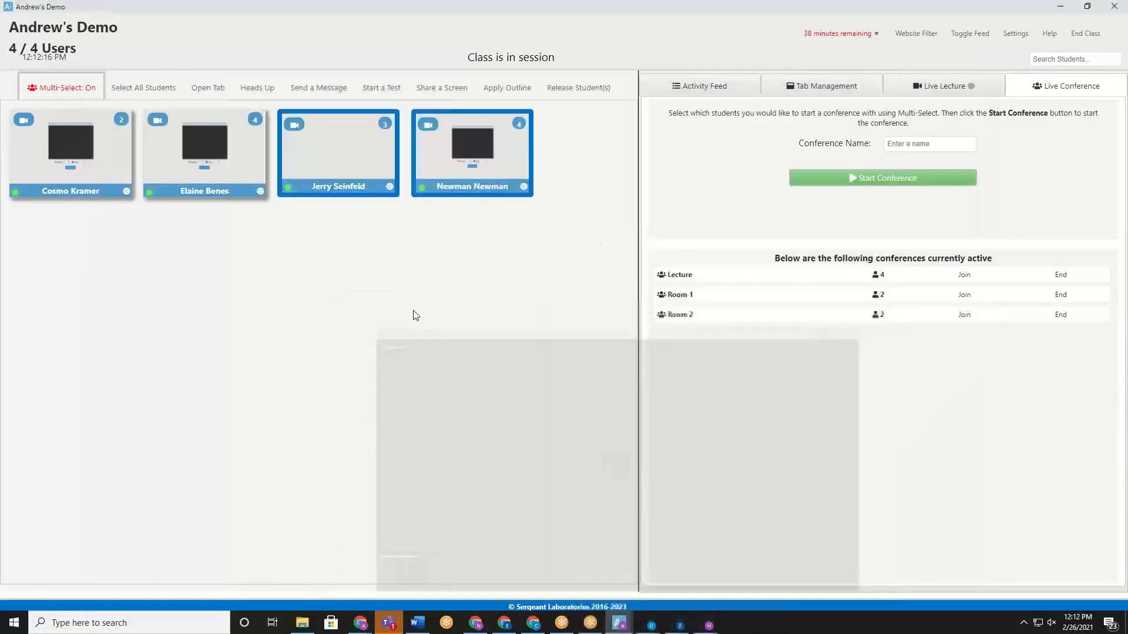
# Step: Rejoin the active Lecture conference from the teacher's side, and end that conference
pyautogui.moveTo(651, 630)
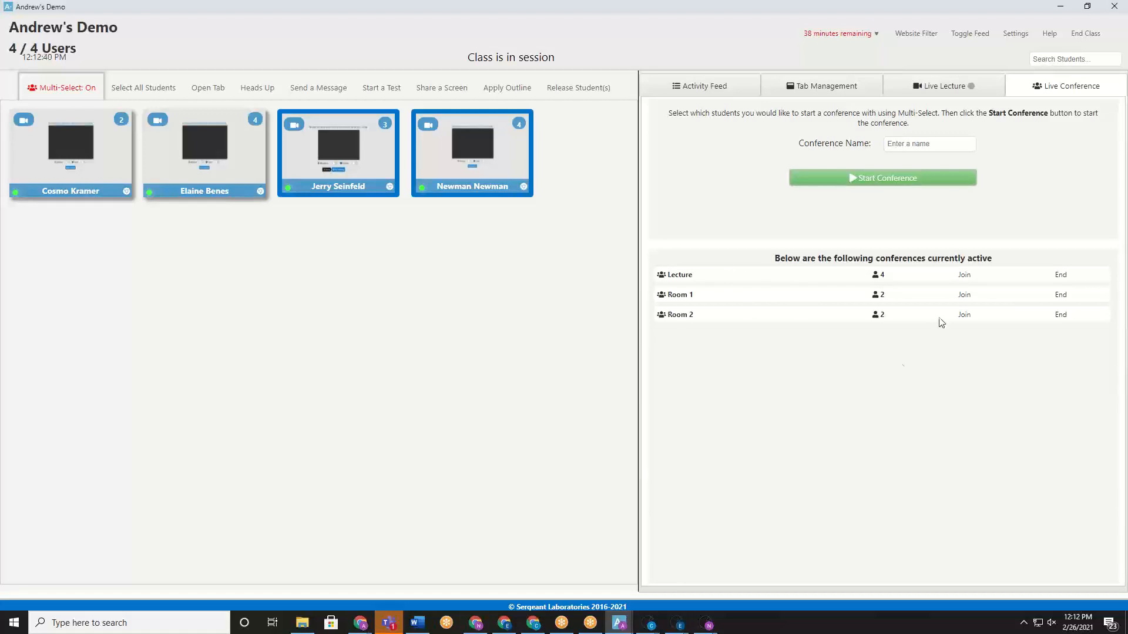
pyautogui.click(962, 278)
pyautogui.click(523, 419)
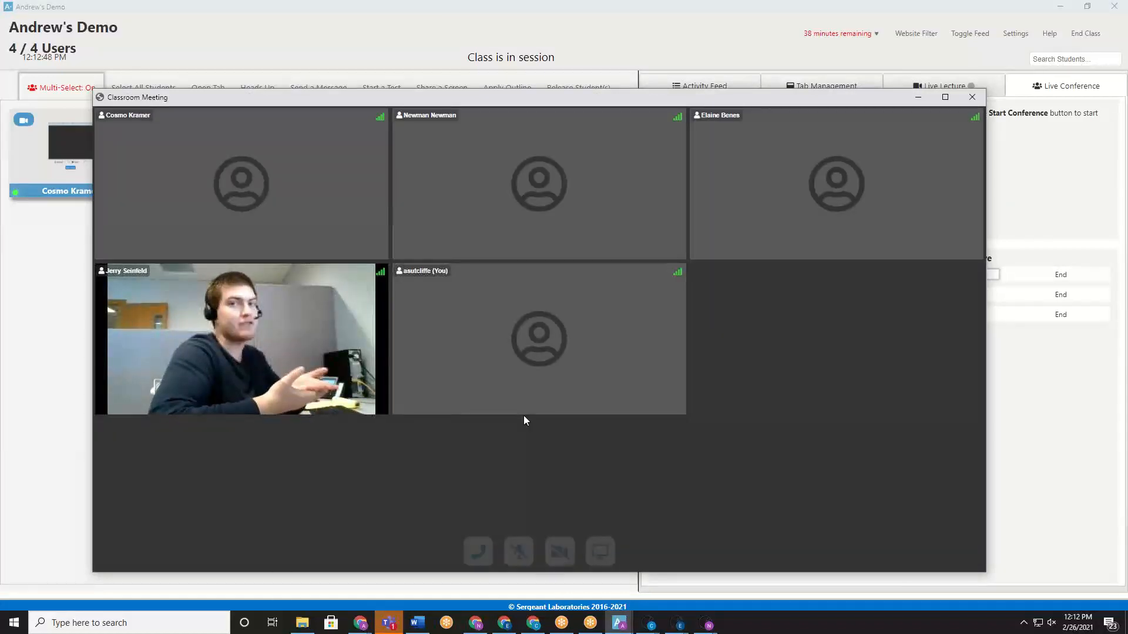
pyautogui.click(918, 105)
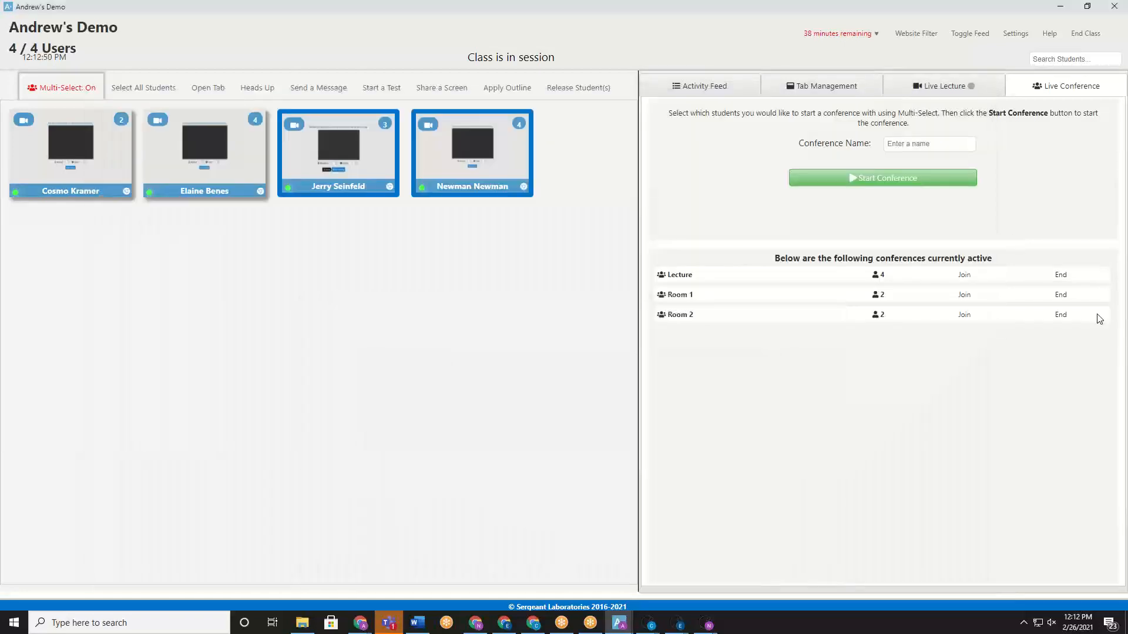
pyautogui.click(1056, 275)
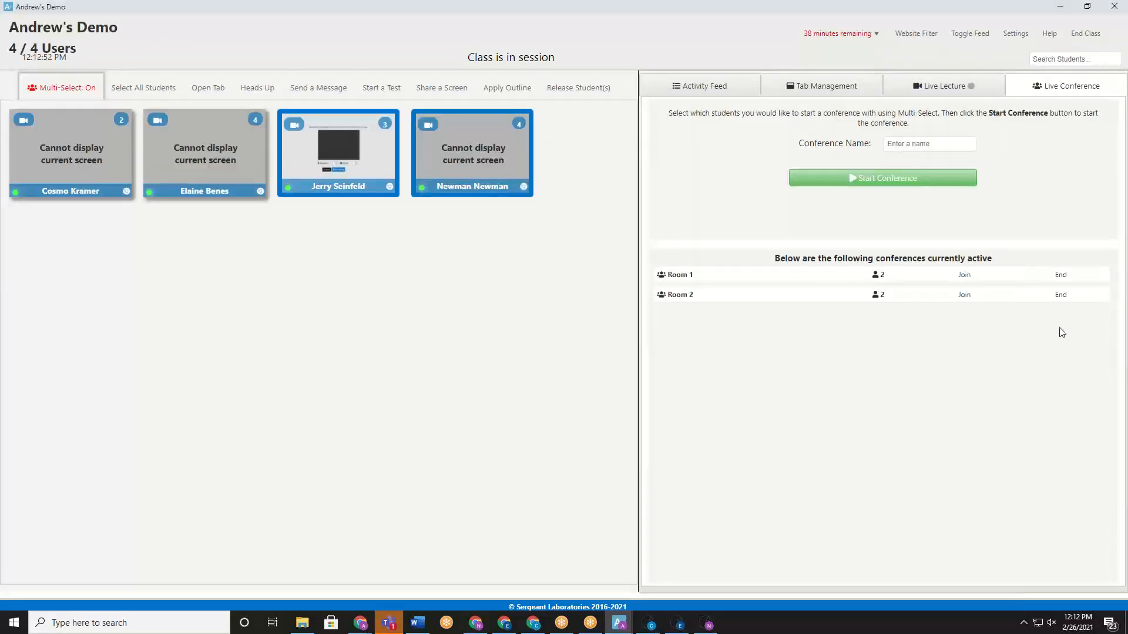
# Step: End the active Room 1 and Room 2 conferences and turn off multi-selection of students
pyautogui.click(1063, 275)
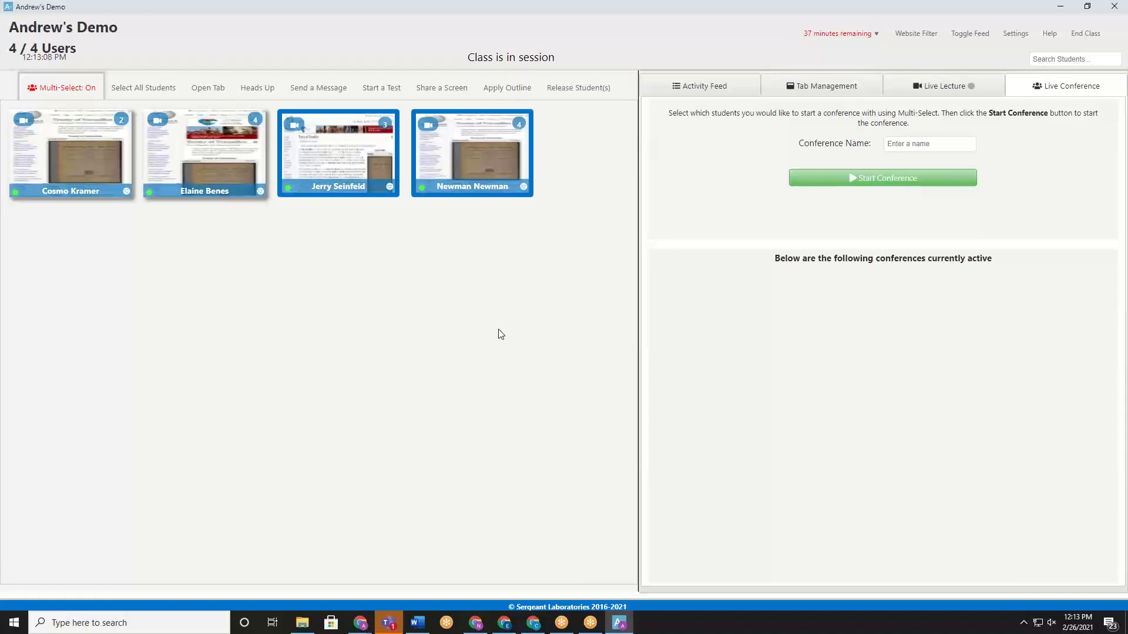
pyautogui.click(88, 89)
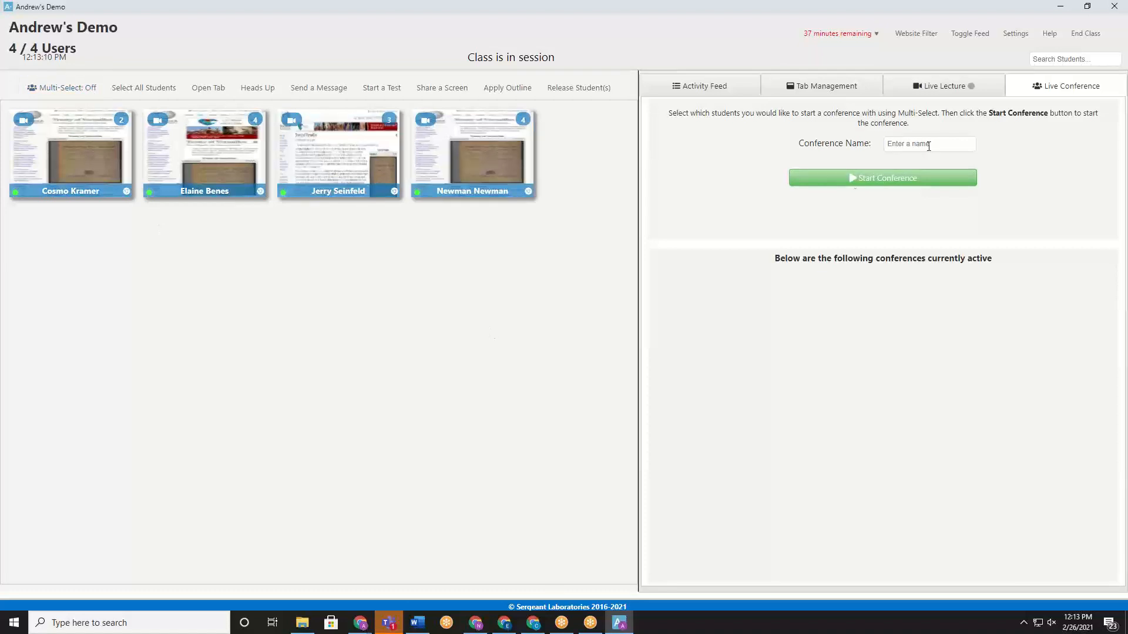
# Step: Review the live lecture options, and view the first student's live screen and list of open browser tabs
pyautogui.click(955, 93)
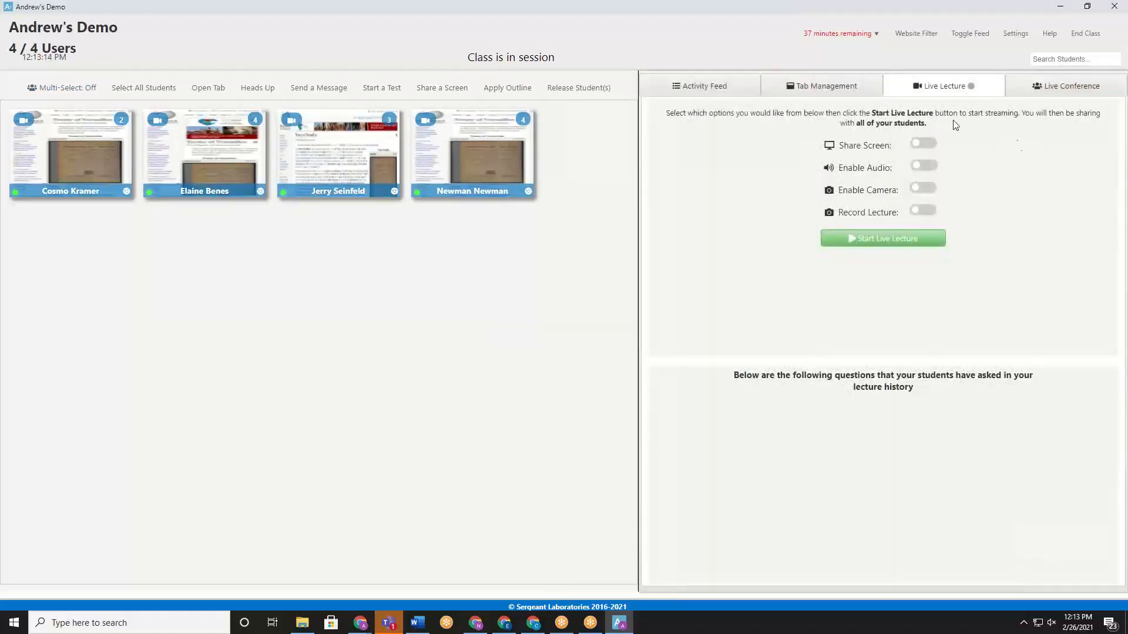
pyautogui.click(79, 161)
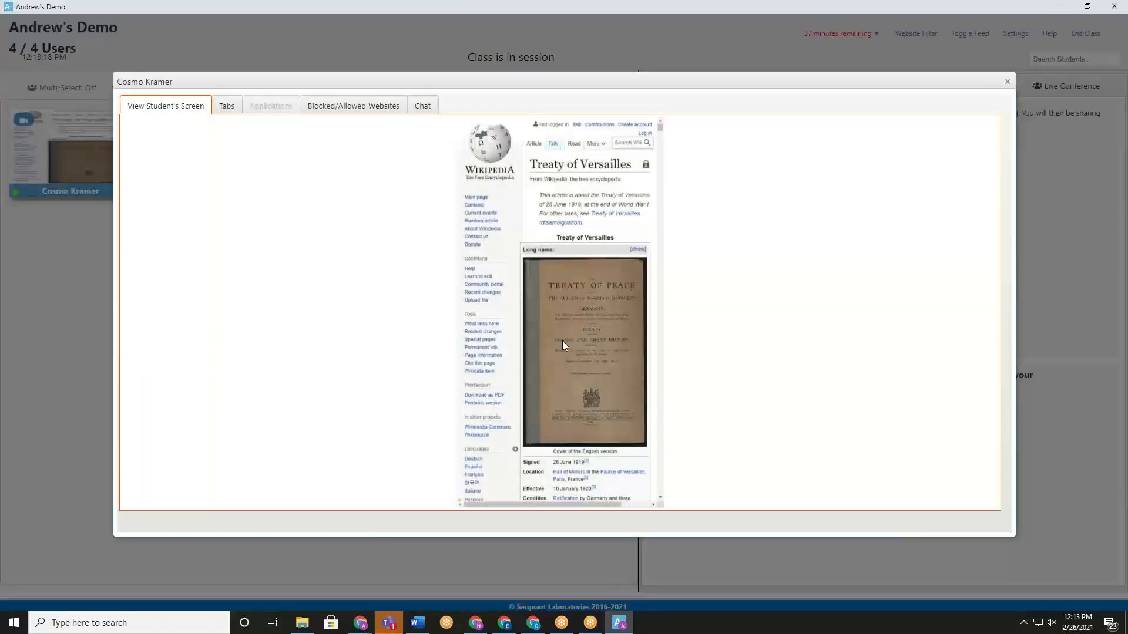
pyautogui.click(217, 108)
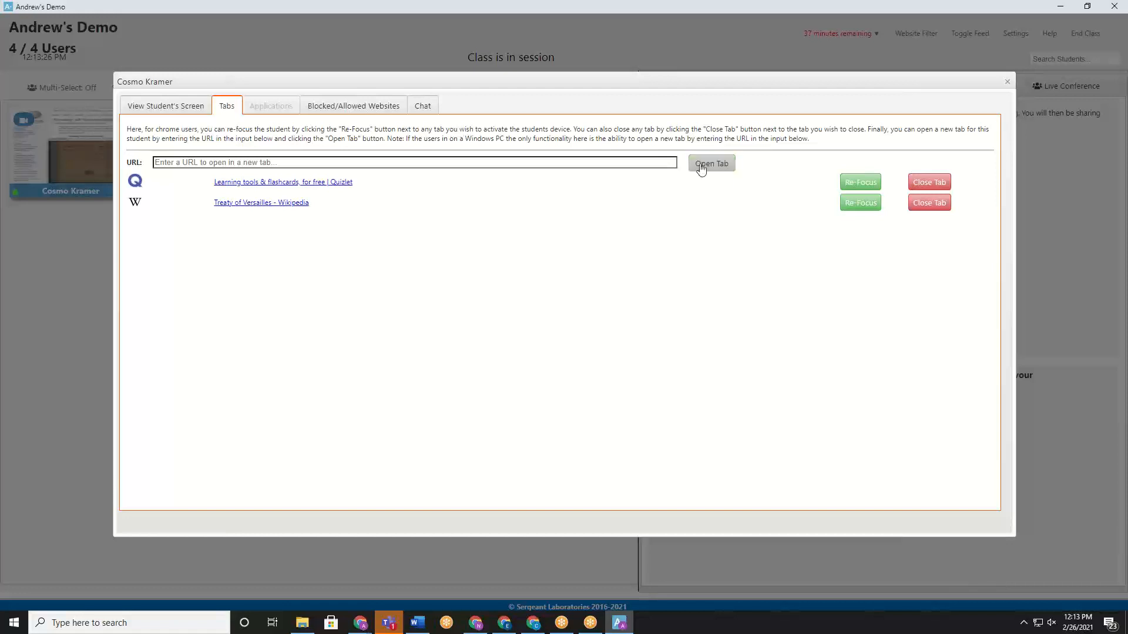
pyautogui.click(1006, 81)
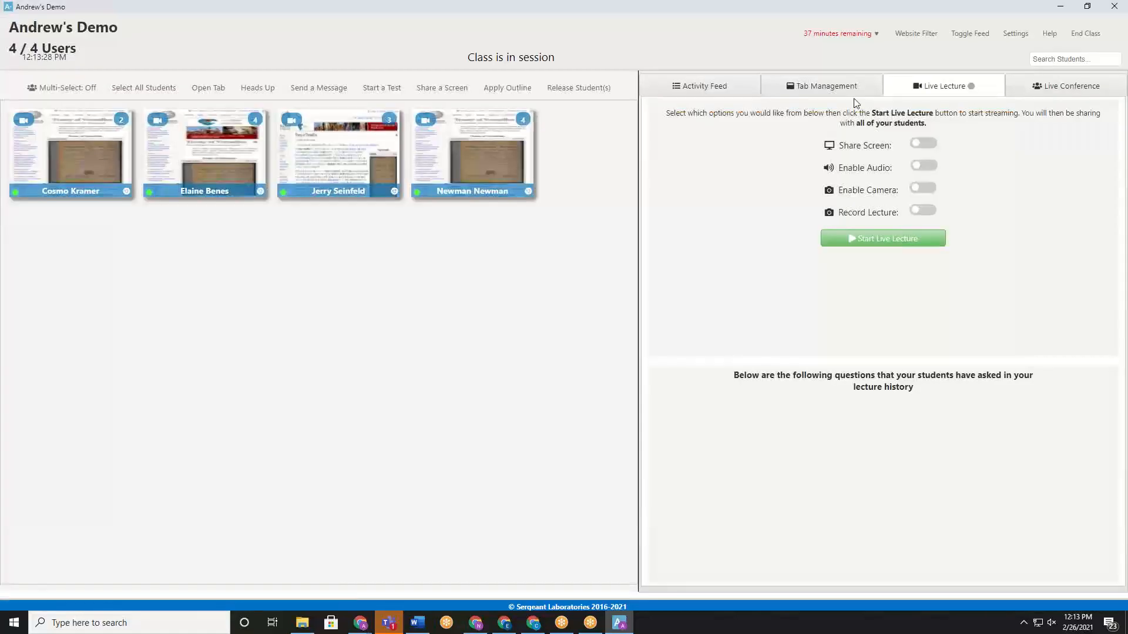
# Step: Review the class-wide tab management list, the saved outlines, the live conference options and the student testing mode options
pyautogui.click(839, 85)
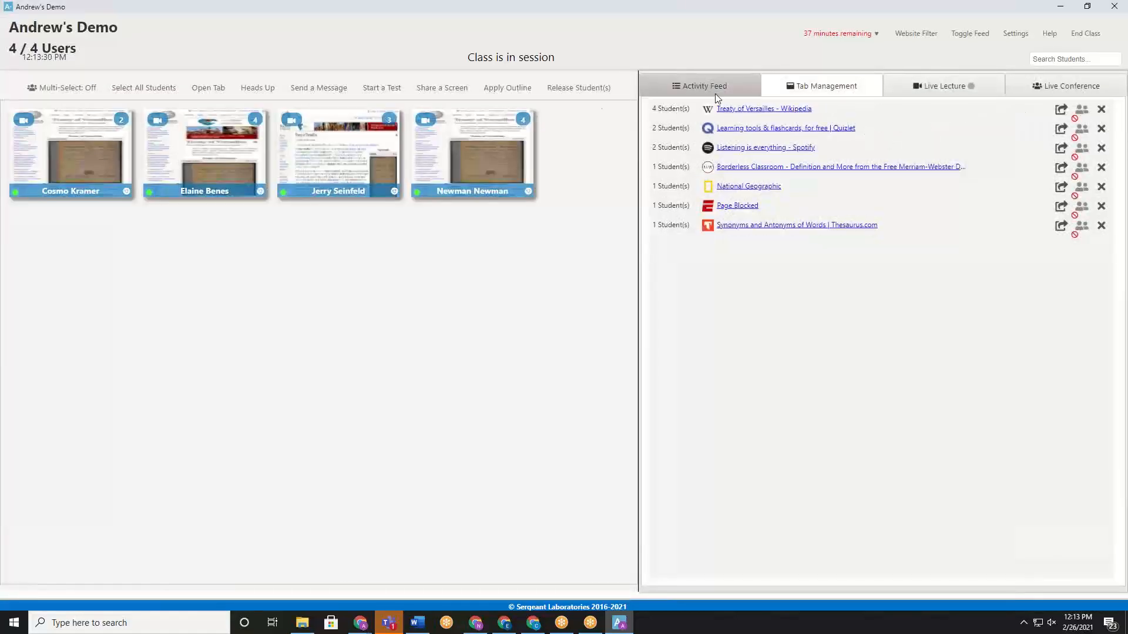
pyautogui.click(505, 91)
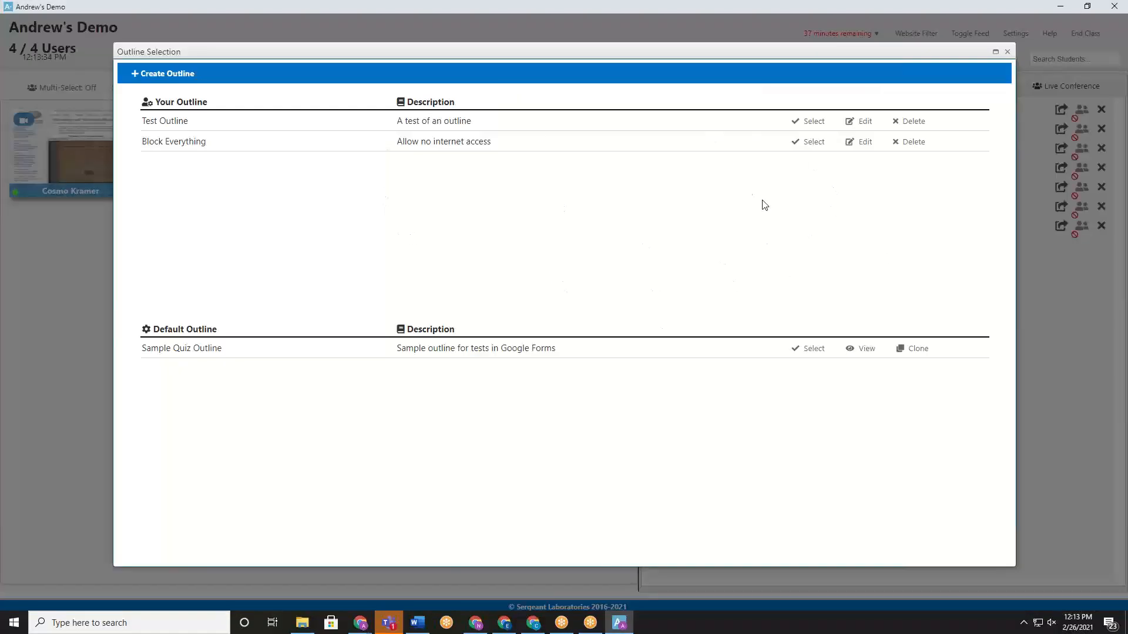
pyautogui.click(1007, 52)
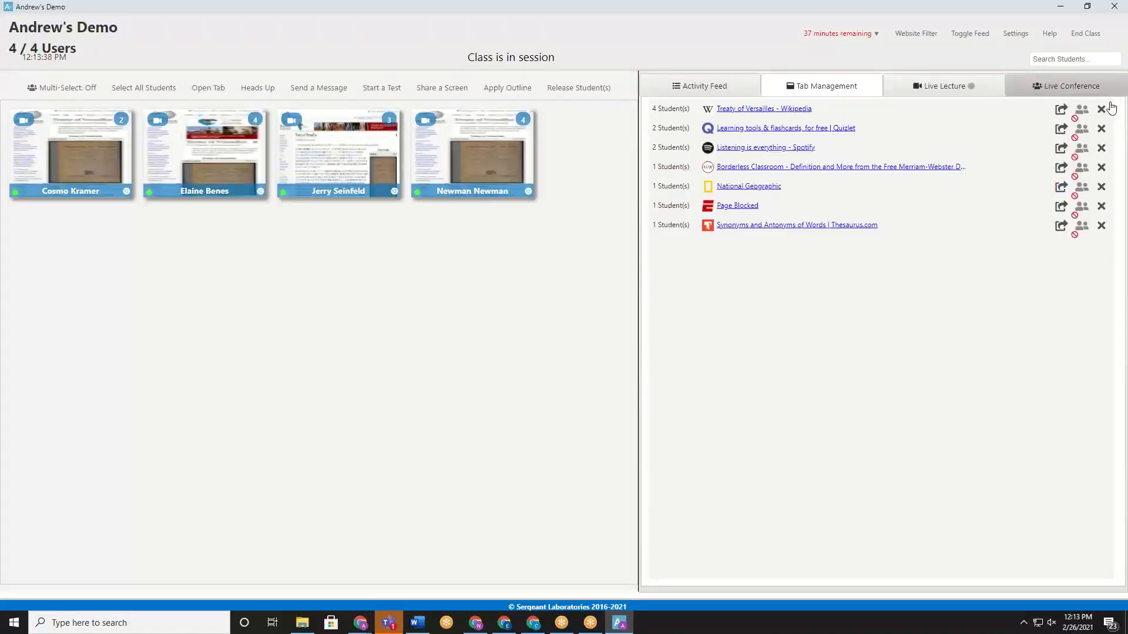
pyautogui.click(1057, 90)
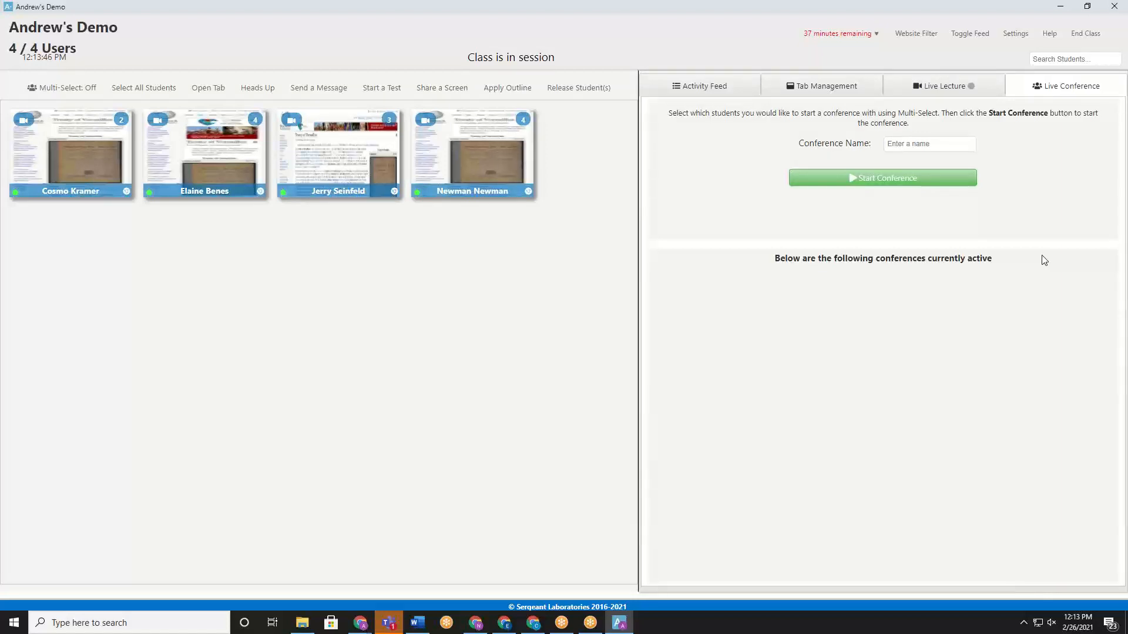
pyautogui.click(394, 87)
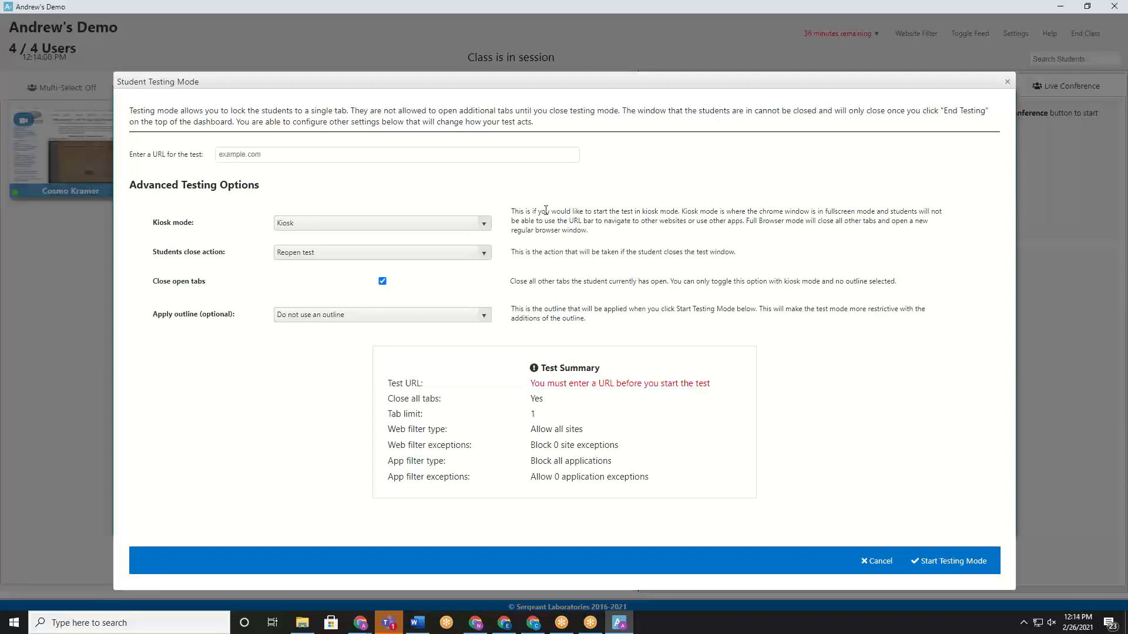
pyautogui.click(1007, 82)
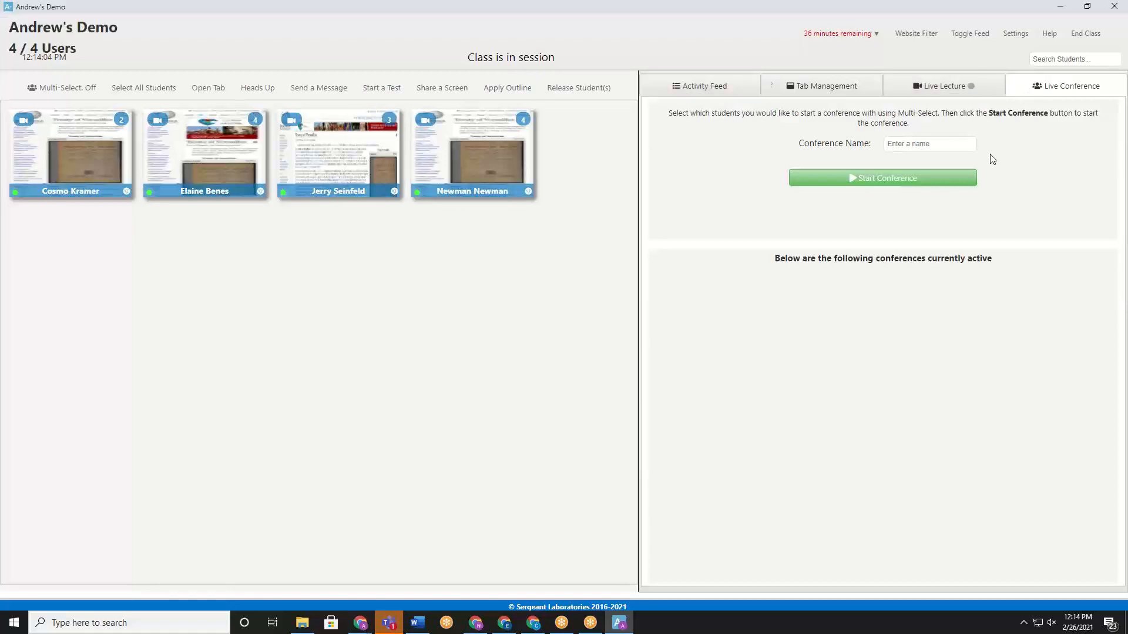
# Step: Review the class settings from the open enrollment choices through reports, notifications and display names to the class list
pyautogui.click(1015, 36)
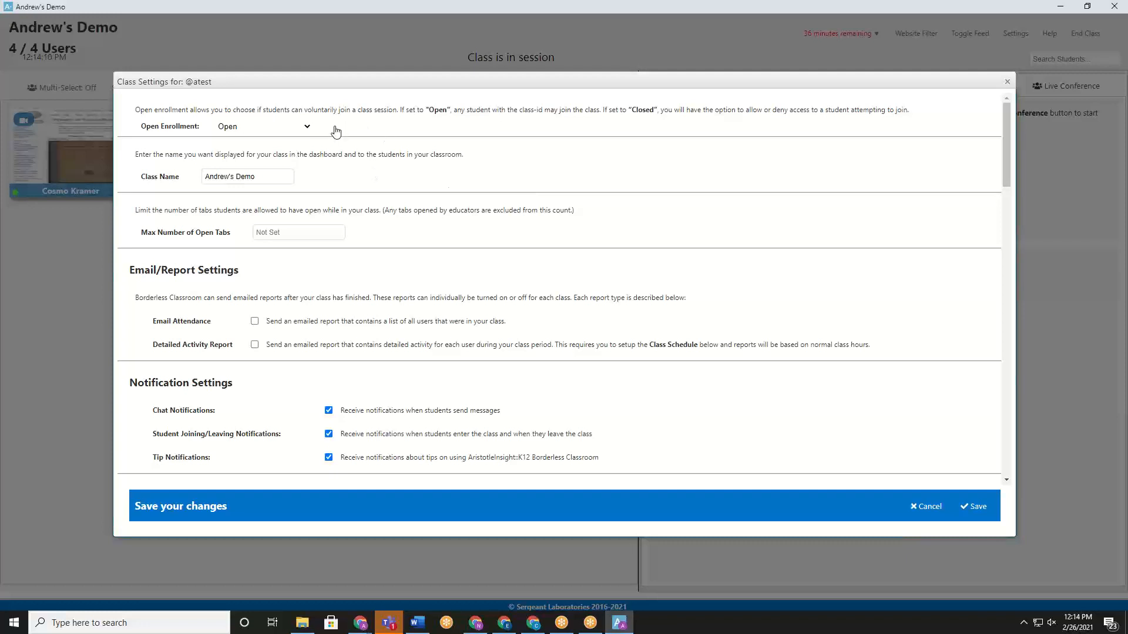
pyautogui.click(306, 128)
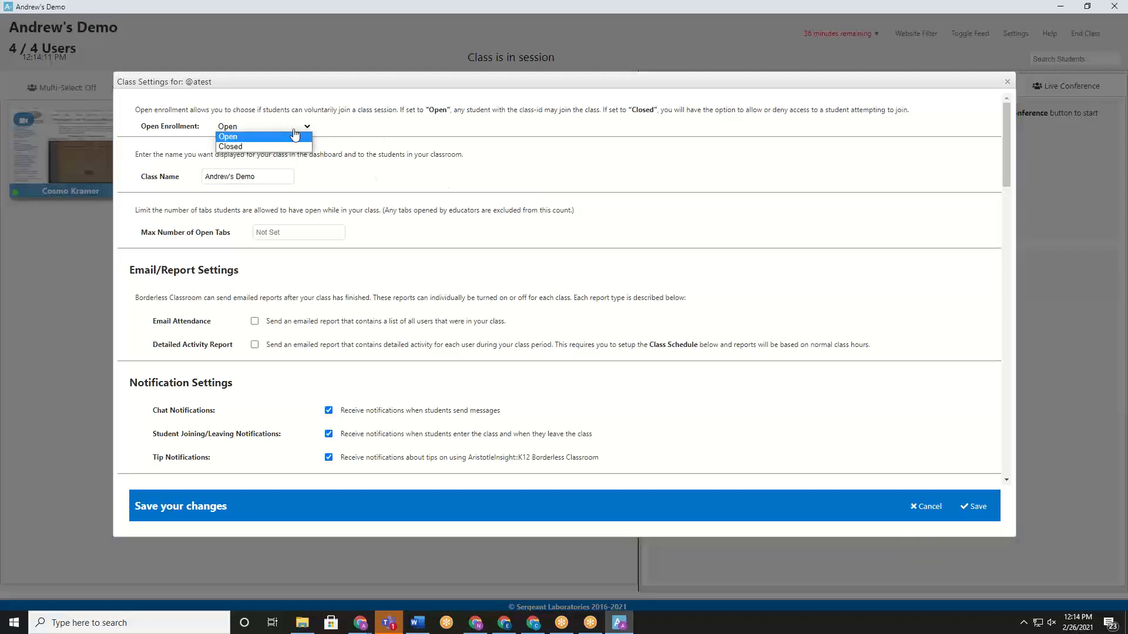
pyautogui.click(261, 136)
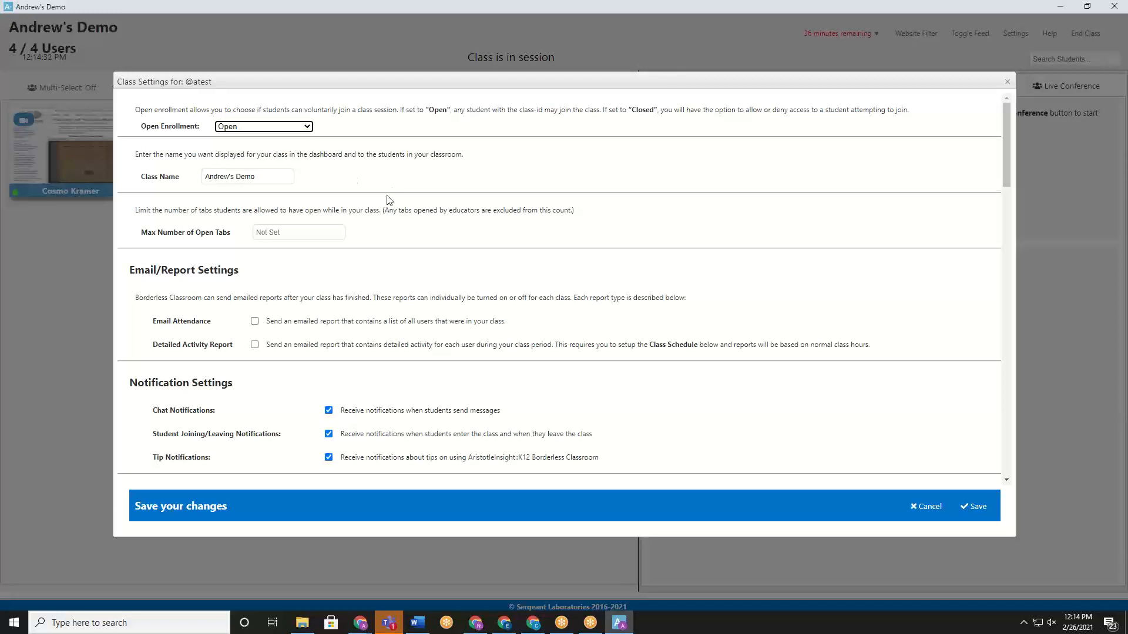
pyautogui.scroll(-1, 414, 202)
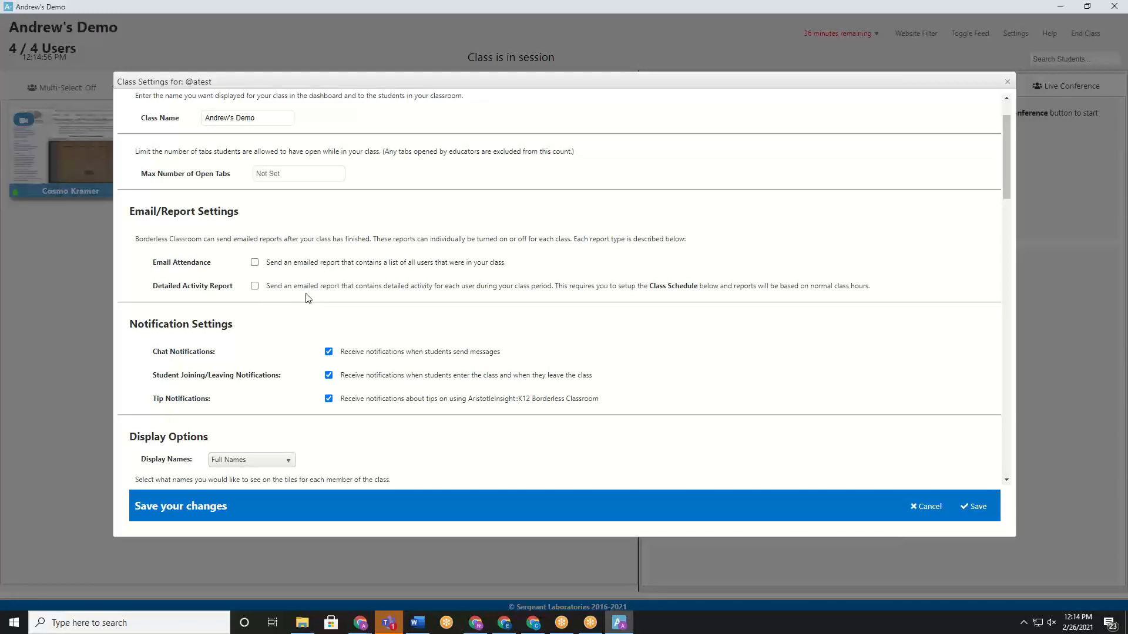
pyautogui.scroll(-4, 544, 272)
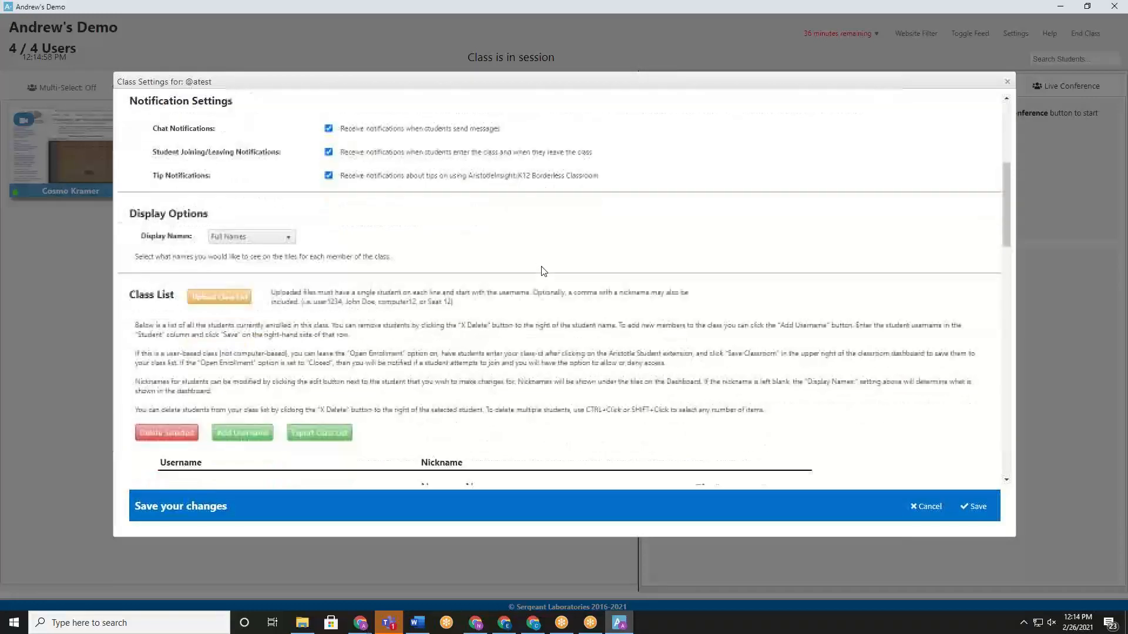
pyautogui.scroll(-2, 528, 282)
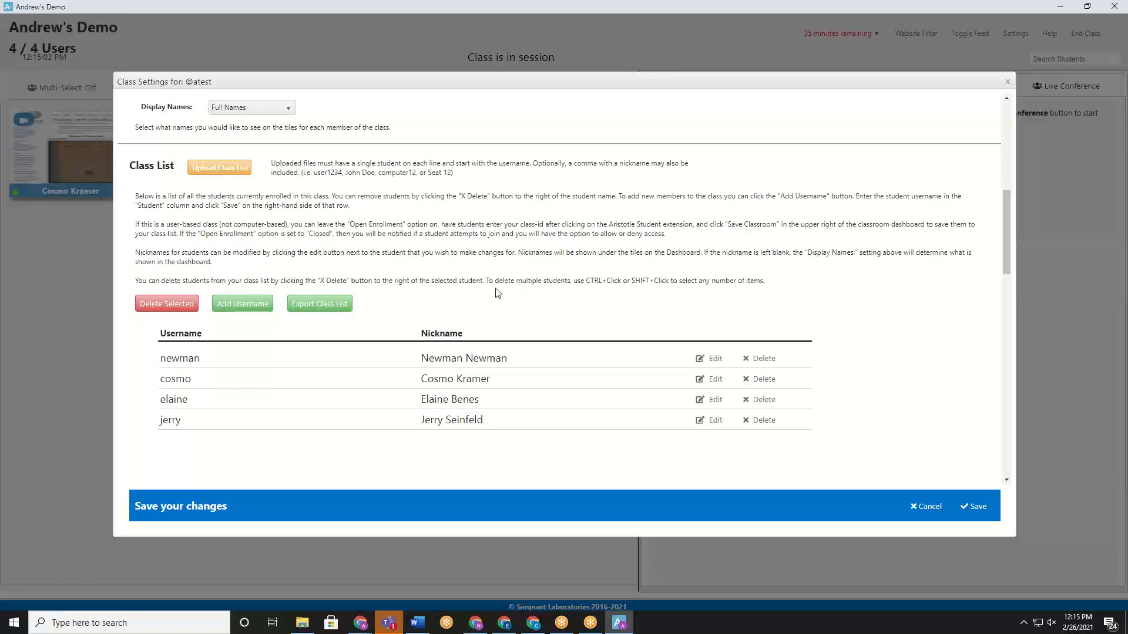
# Step: Preview and discard a blank username entry in the class list, and review the class schedule and co-teacher settings
pyautogui.click(669, 313)
pyautogui.click(242, 304)
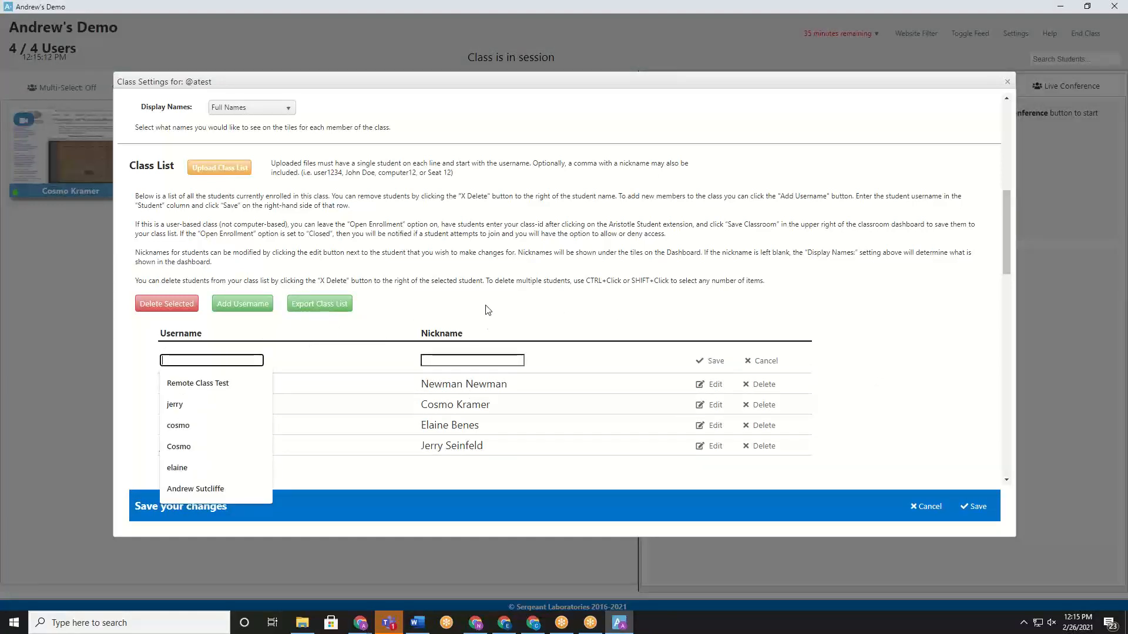
pyautogui.click(762, 361)
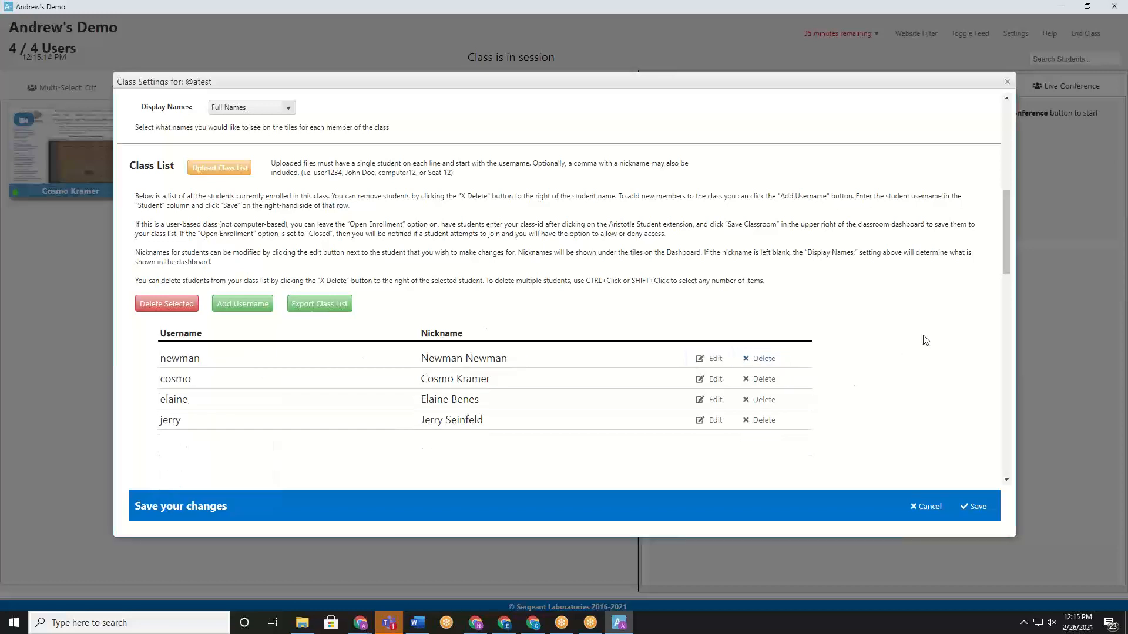
pyautogui.scroll(-7, 662, 252)
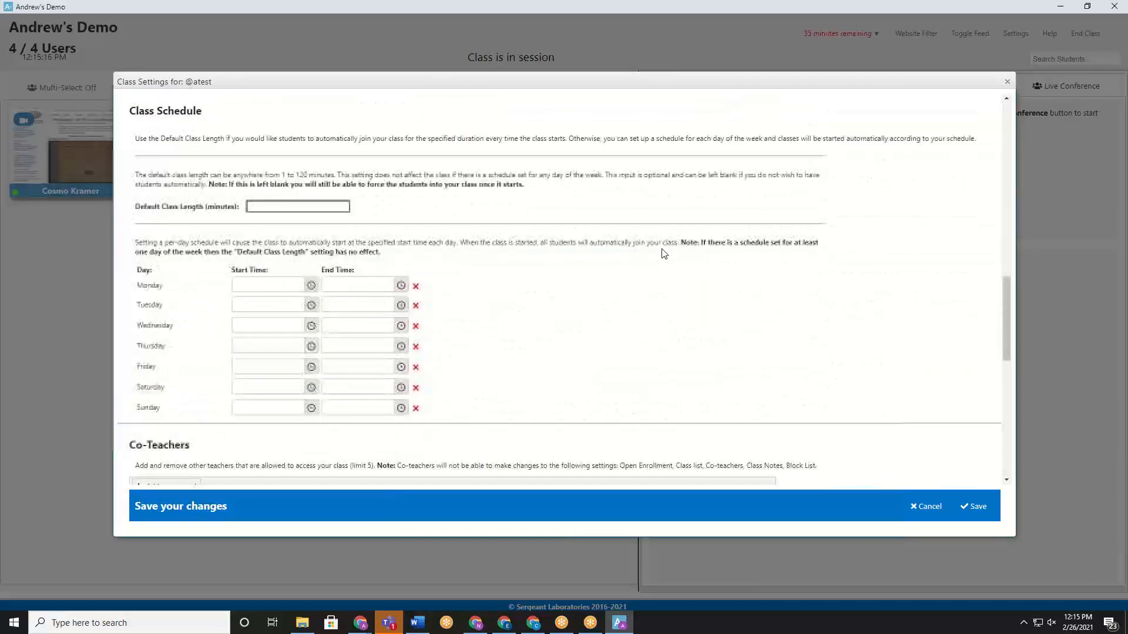
pyautogui.scroll(-4, 662, 252)
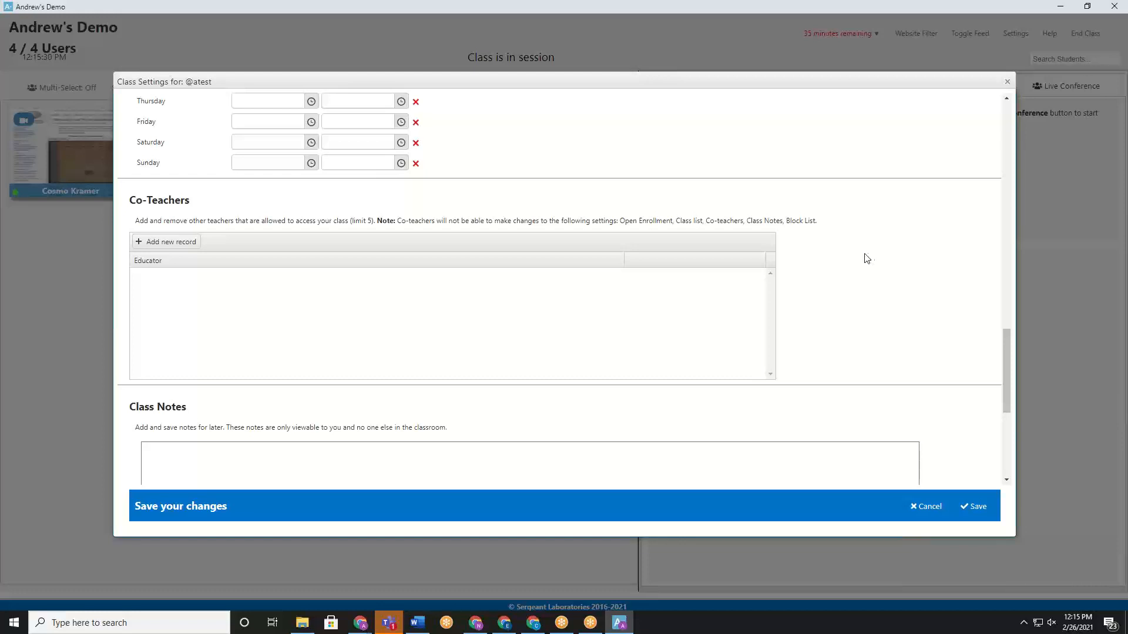
pyautogui.click(1006, 82)
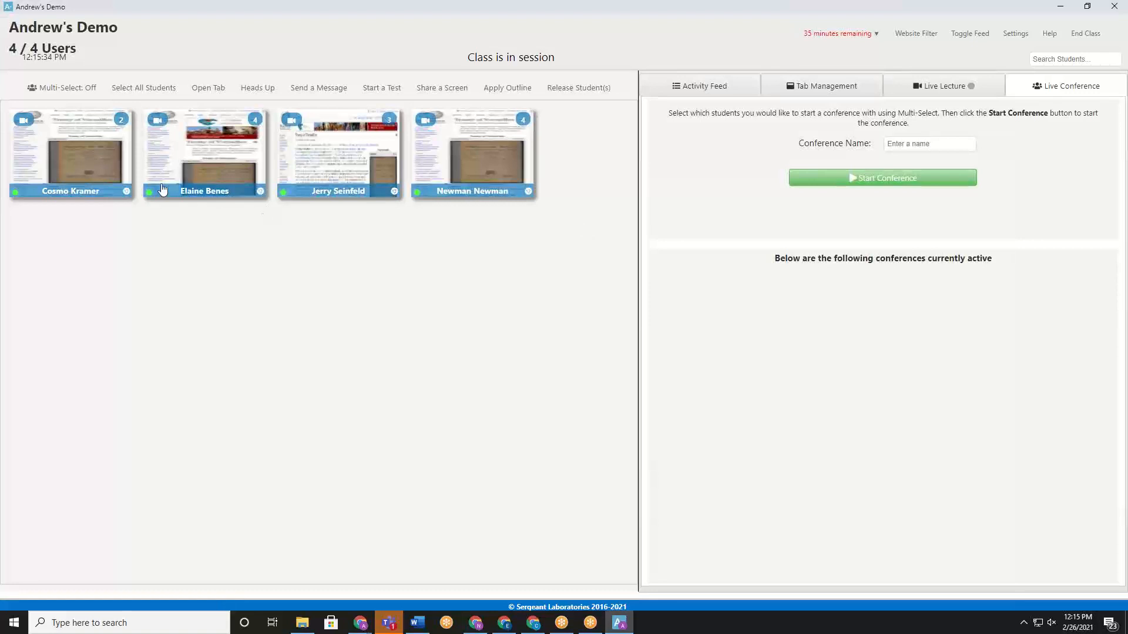
# Step: Reopen the first student's details to view the screen and the tab controls, and close them
pyautogui.click(48, 157)
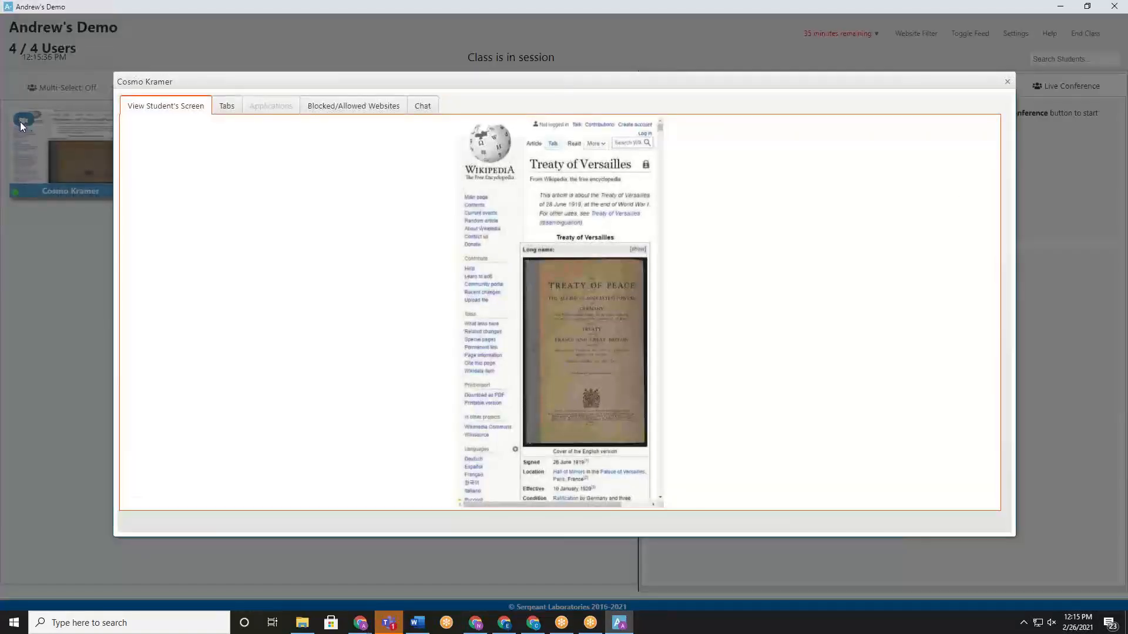
pyautogui.click(226, 107)
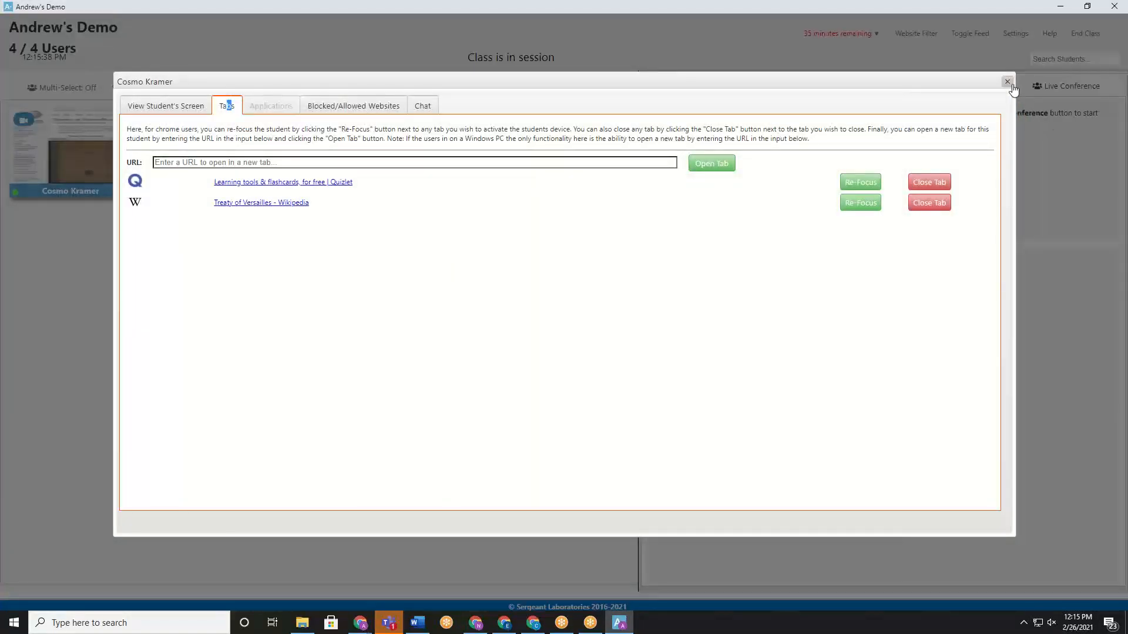
pyautogui.click(1006, 82)
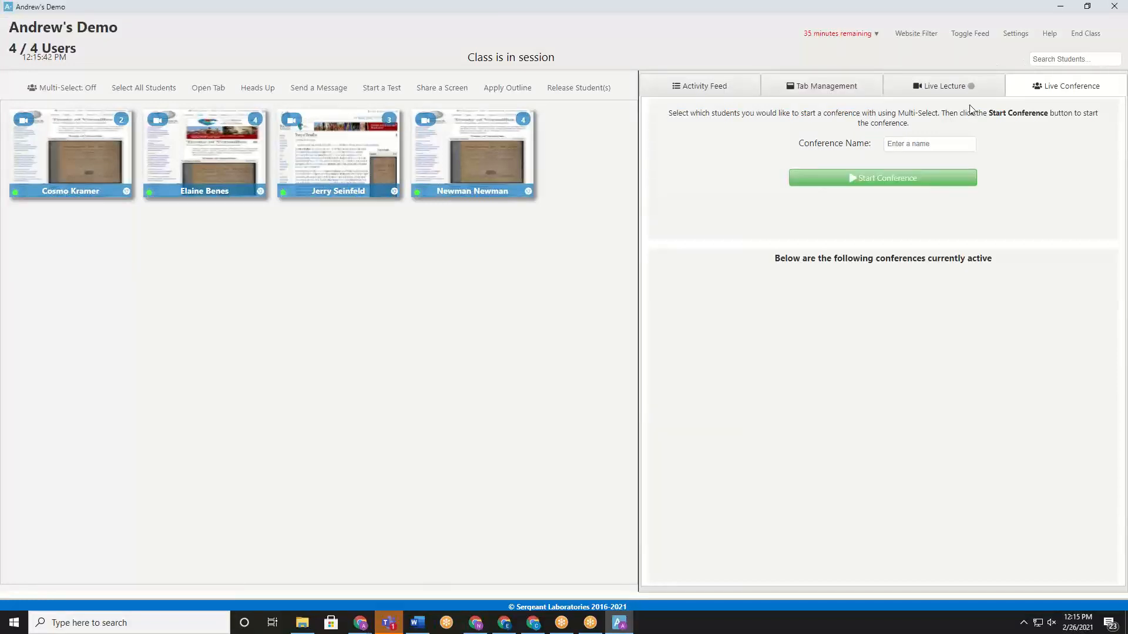
# Step: Reopen the class settings to examine the co-teachers, class notes and block list sections, and close them without saving
pyautogui.click(1015, 33)
pyautogui.scroll(-6, 698, 259)
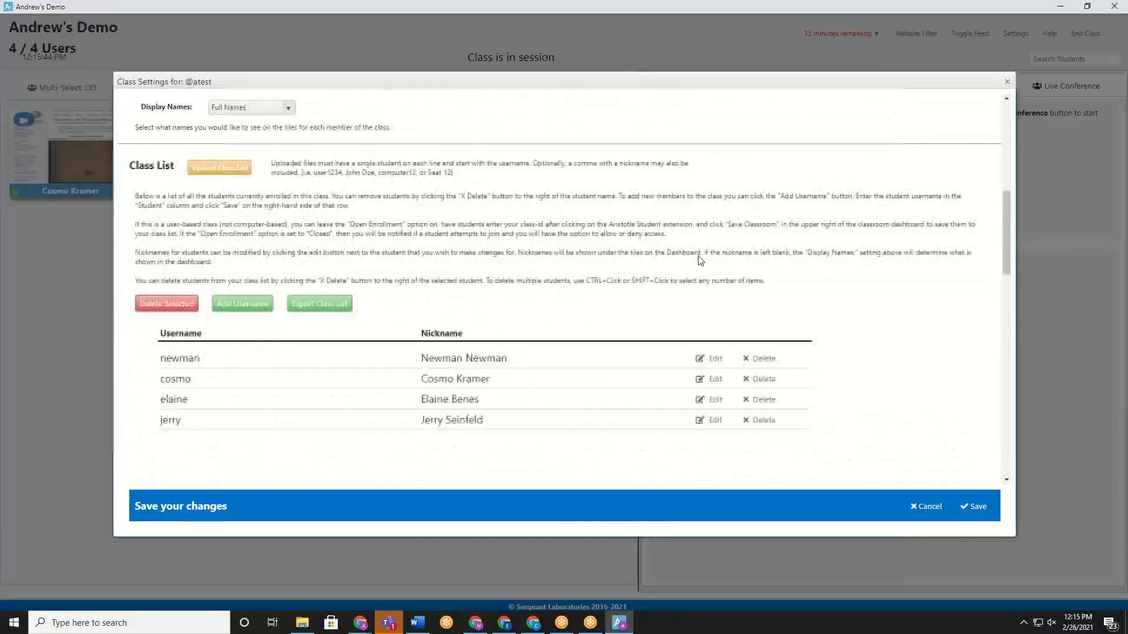
pyautogui.scroll(-10, 700, 260)
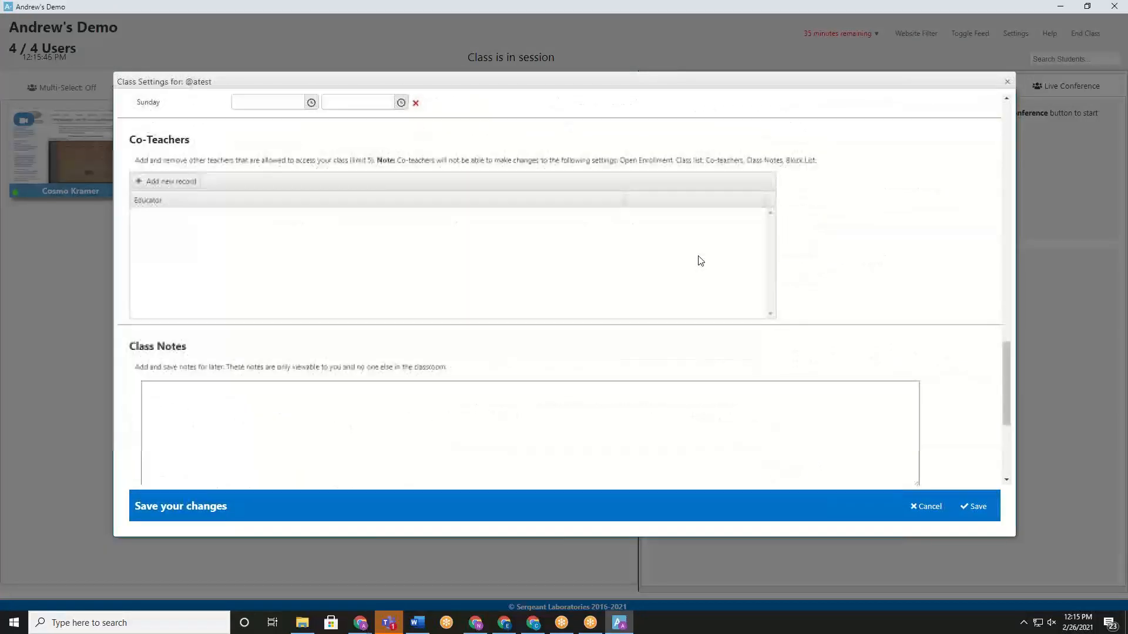
pyautogui.scroll(-3, 700, 261)
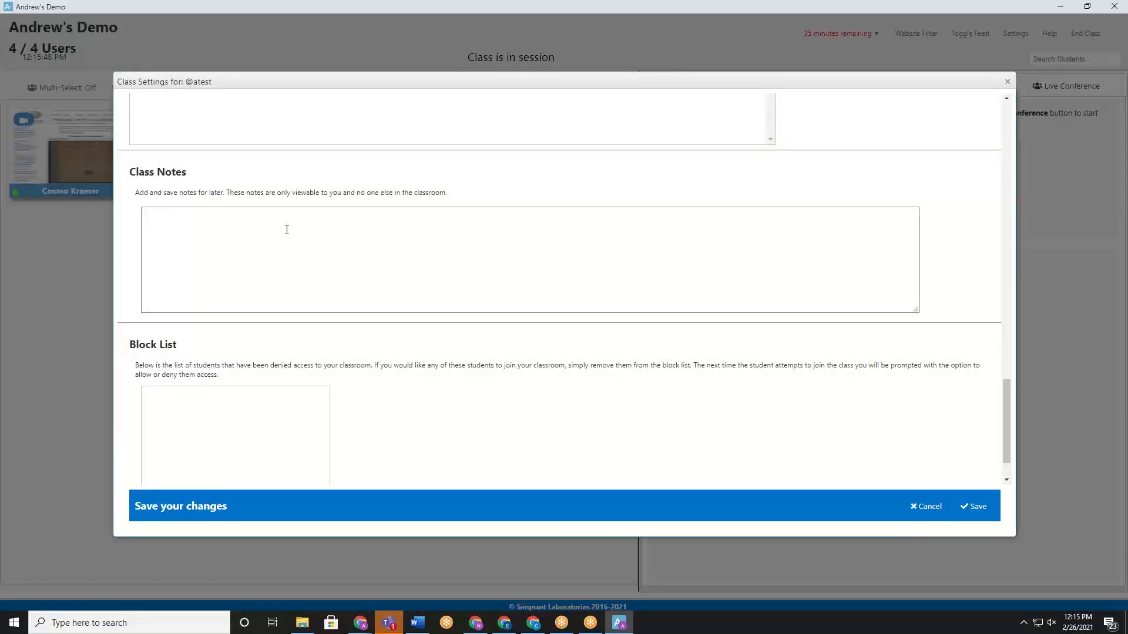
pyautogui.scroll(-1, 306, 241)
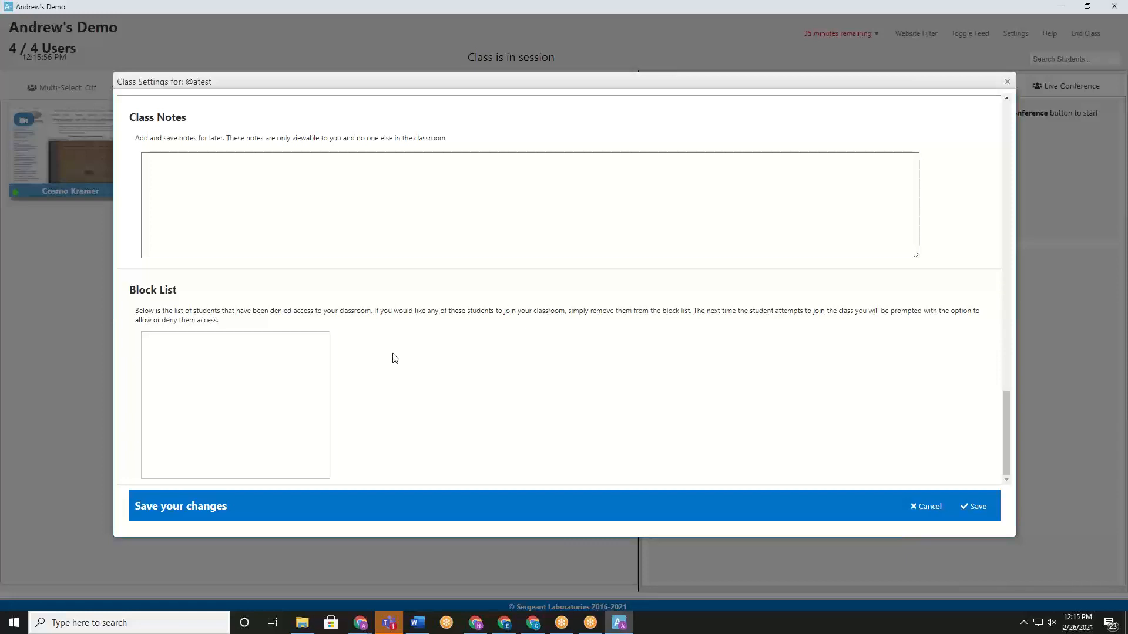
pyautogui.scroll(10, 720, 309)
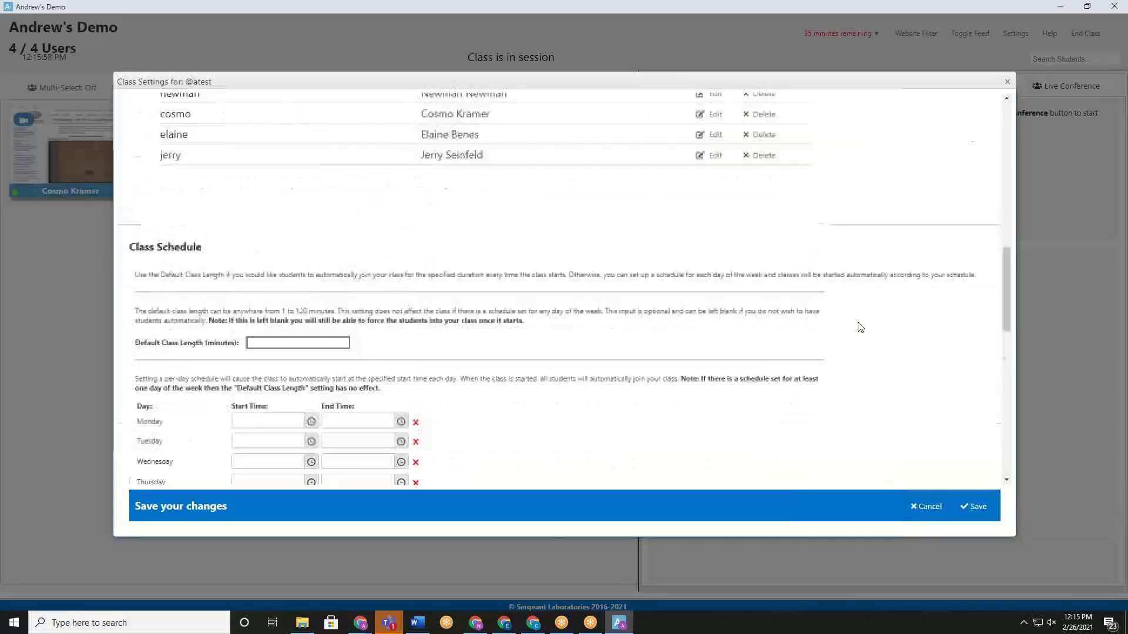
pyautogui.scroll(15, 860, 327)
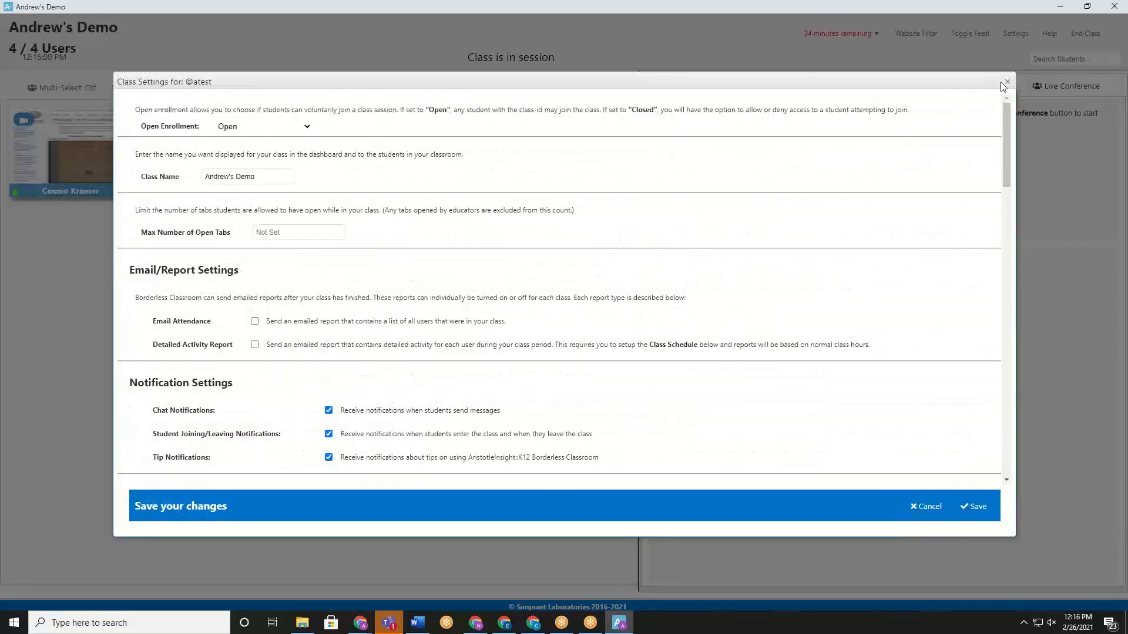
pyautogui.click(1007, 83)
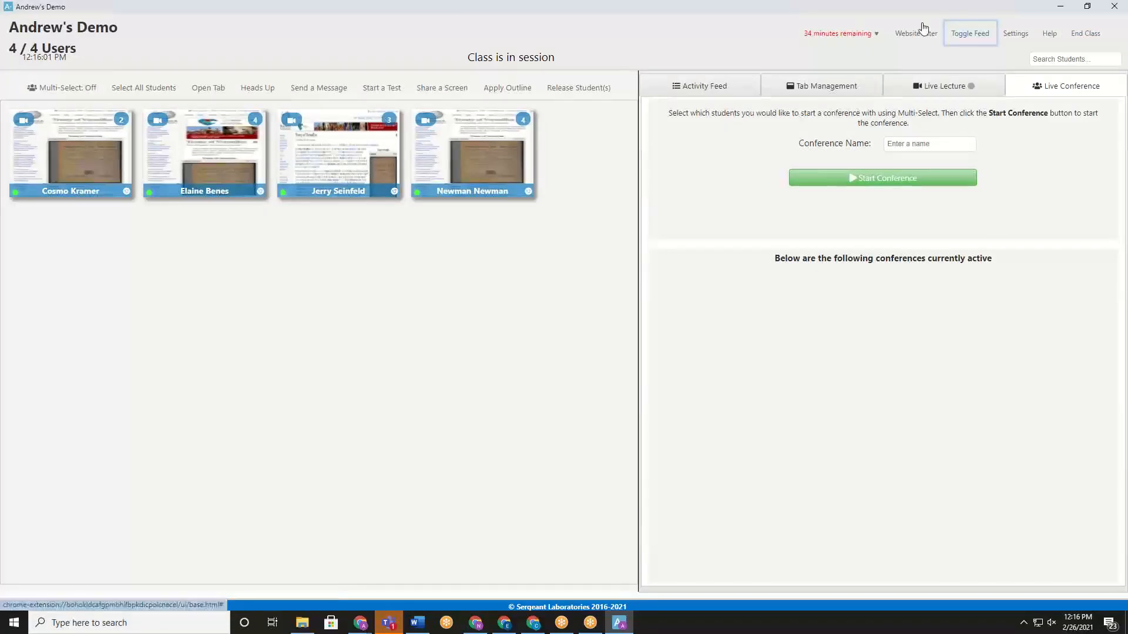
# Step: End the class session and open the historical attendance for the 1:34 PM class on February 9, 2021
pyautogui.click(1103, 38)
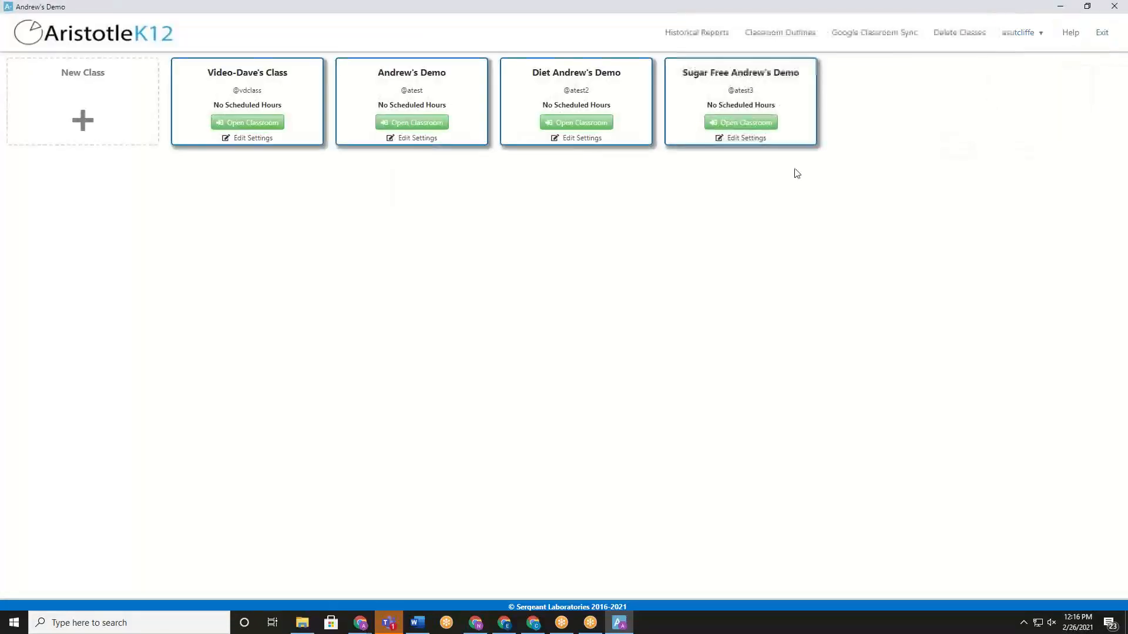
pyautogui.click(701, 42)
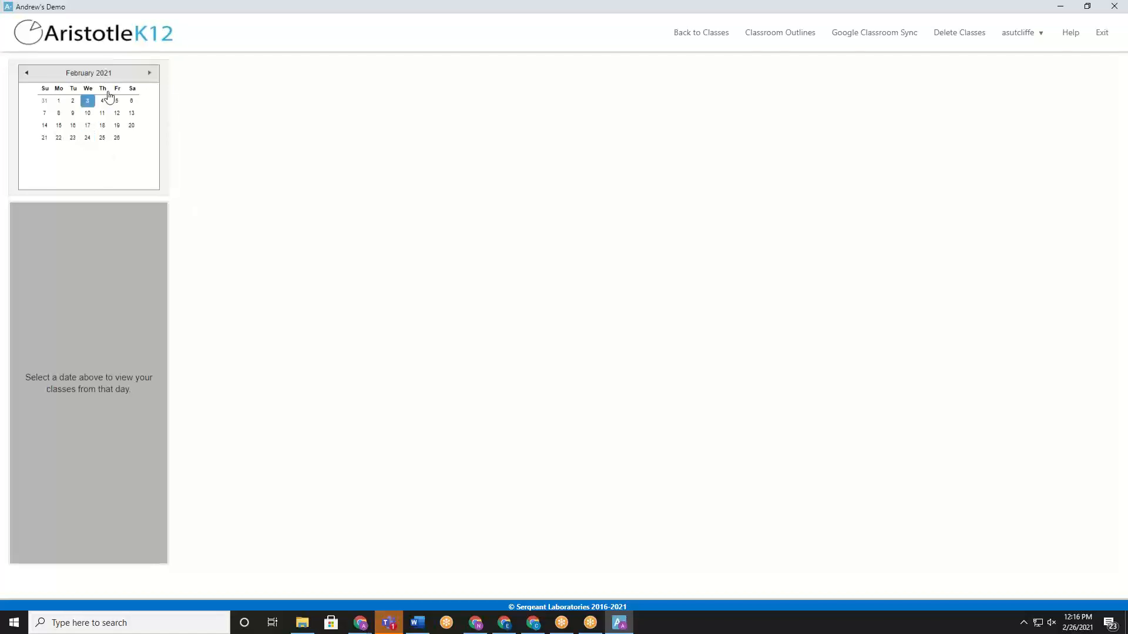
pyautogui.click(72, 113)
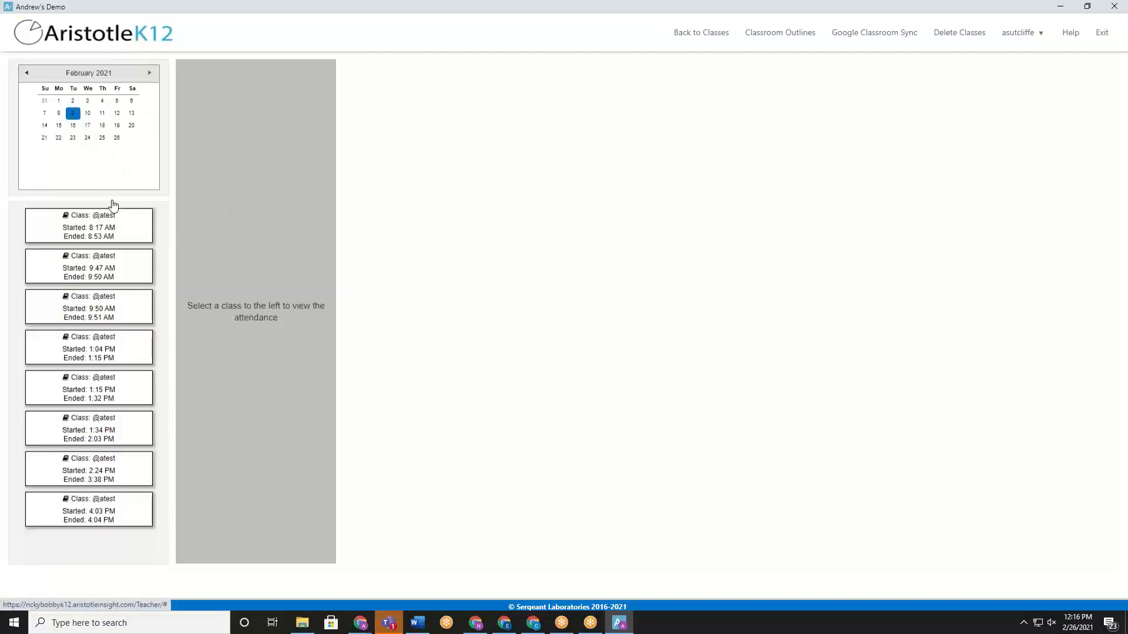
pyautogui.click(94, 437)
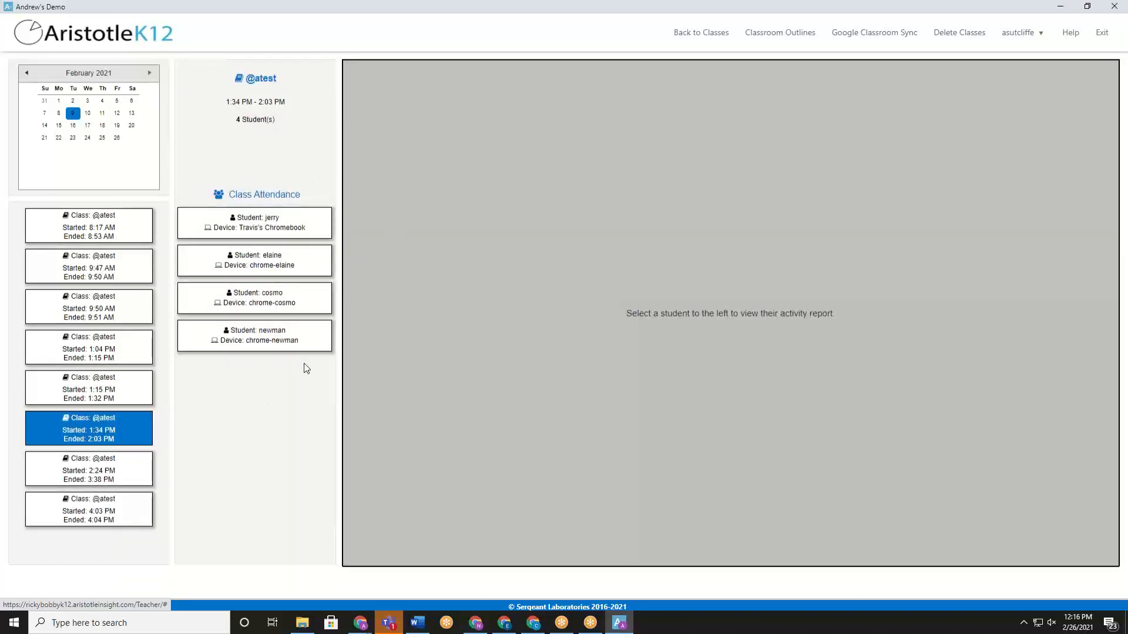
# Step: Review the first attending student's activity report from entering to leaving class, and return to the class overview
pyautogui.click(271, 219)
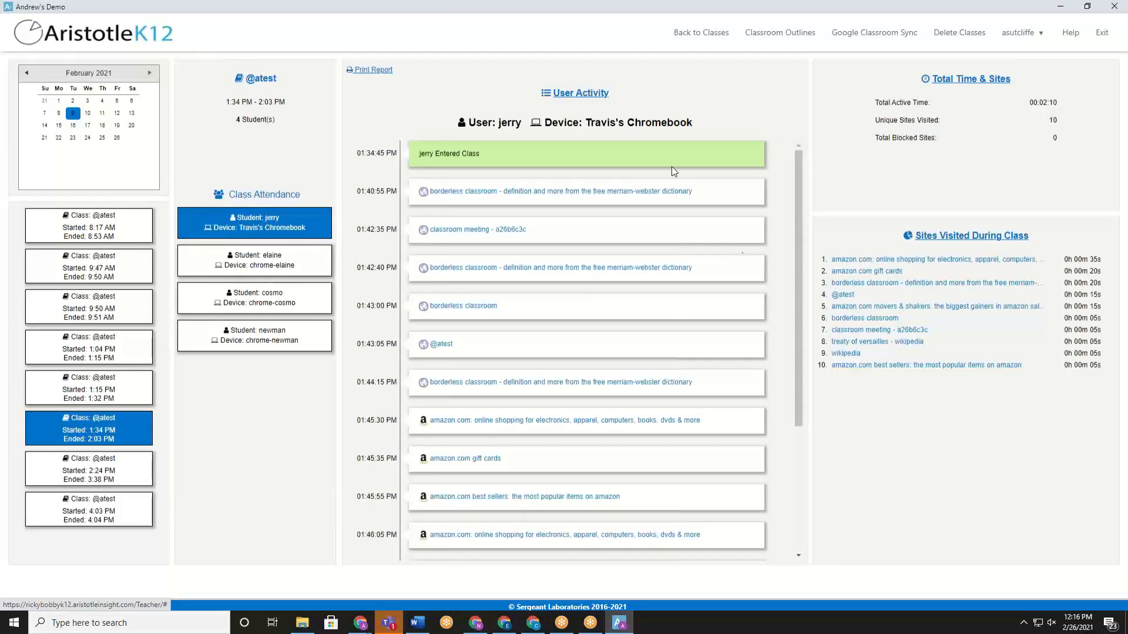
pyautogui.scroll(-5, 601, 256)
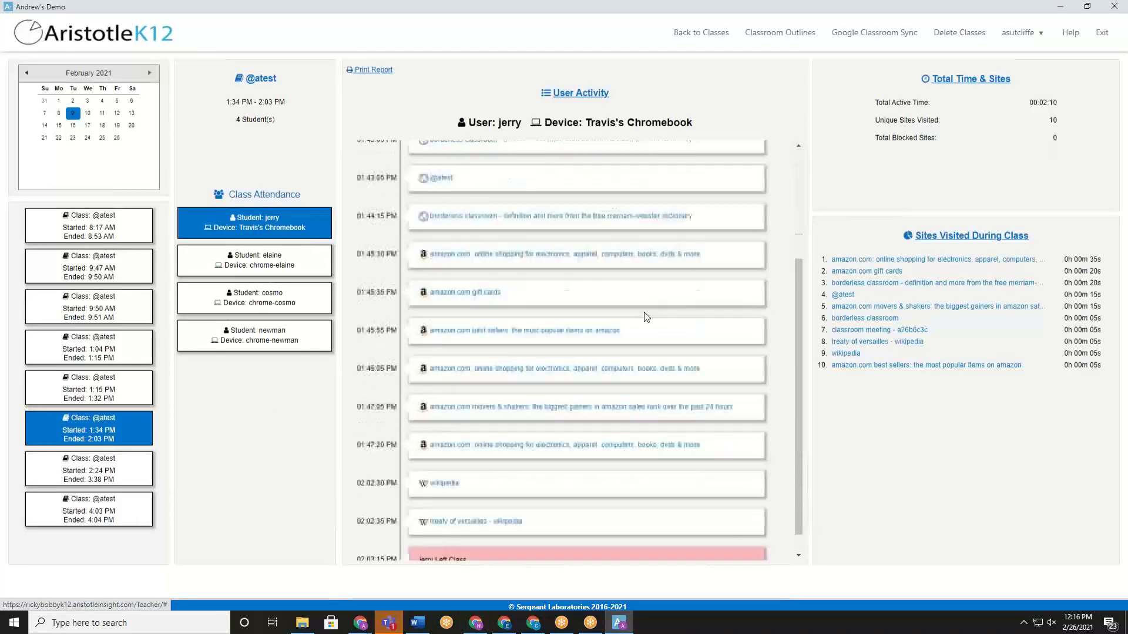
pyautogui.scroll(5, 615, 425)
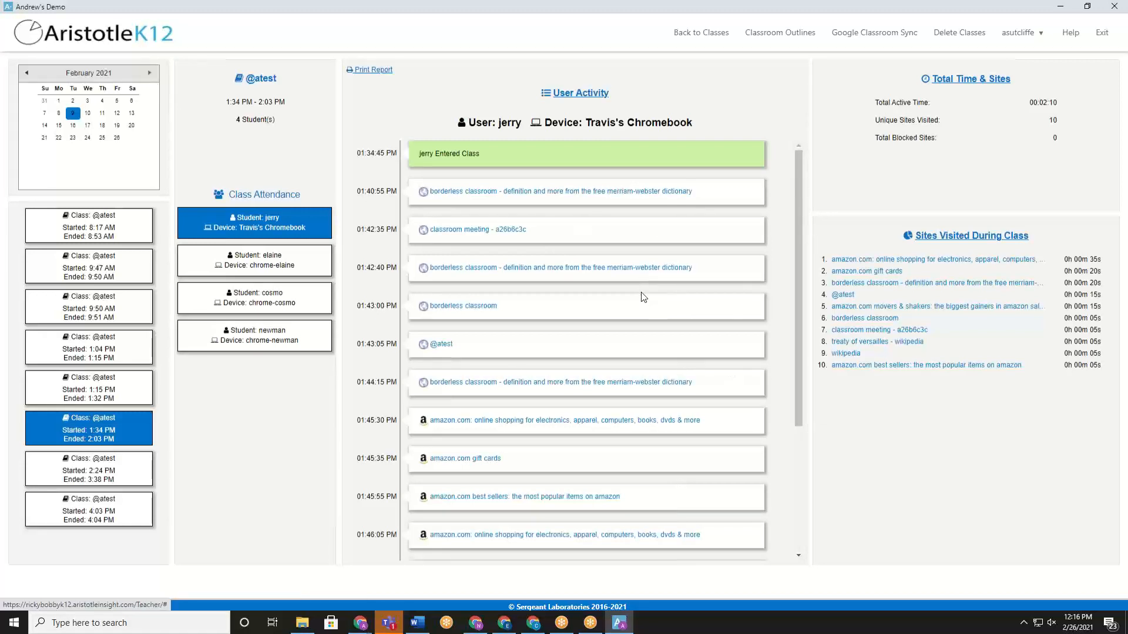
pyautogui.scroll(-2, 631, 278)
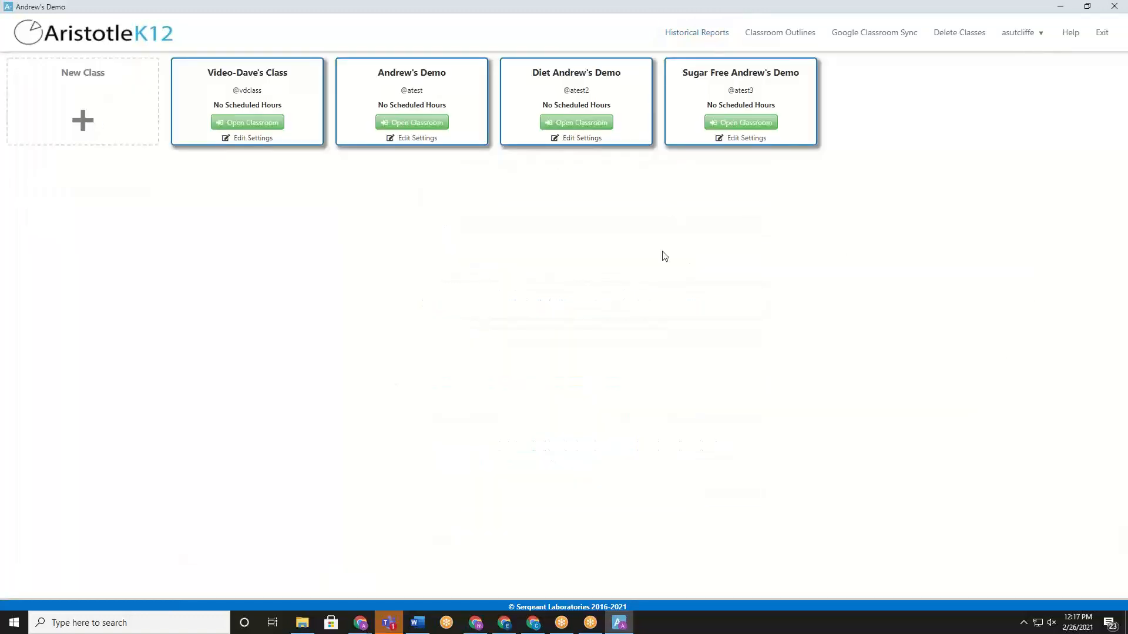
# Step: Open the help documentation full-screen, read the Starting Borderless Classroom page through to the Video Summary, and minimize the documentation window
pyautogui.click(1071, 40)
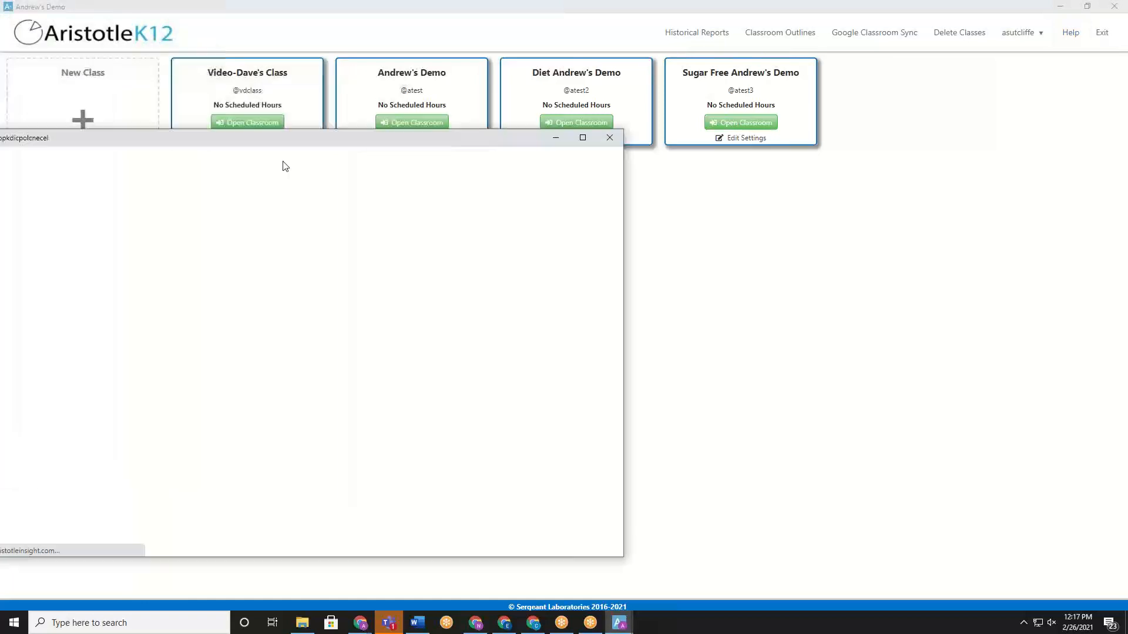
pyautogui.moveTo(283, 162); pyautogui.dragTo(425, 0)
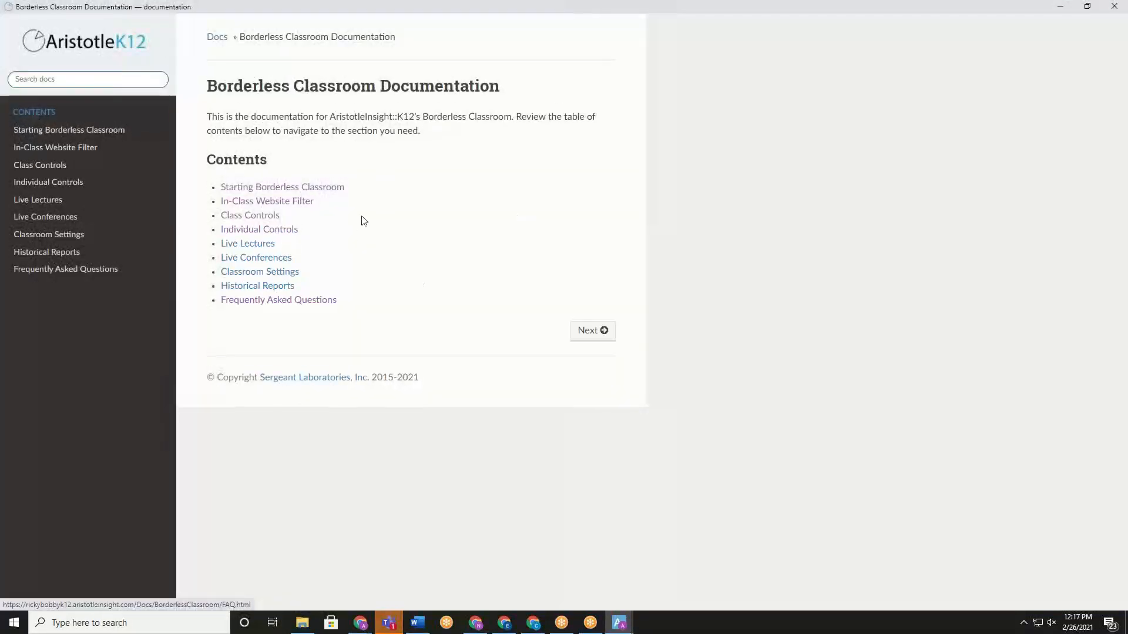
pyautogui.click(320, 192)
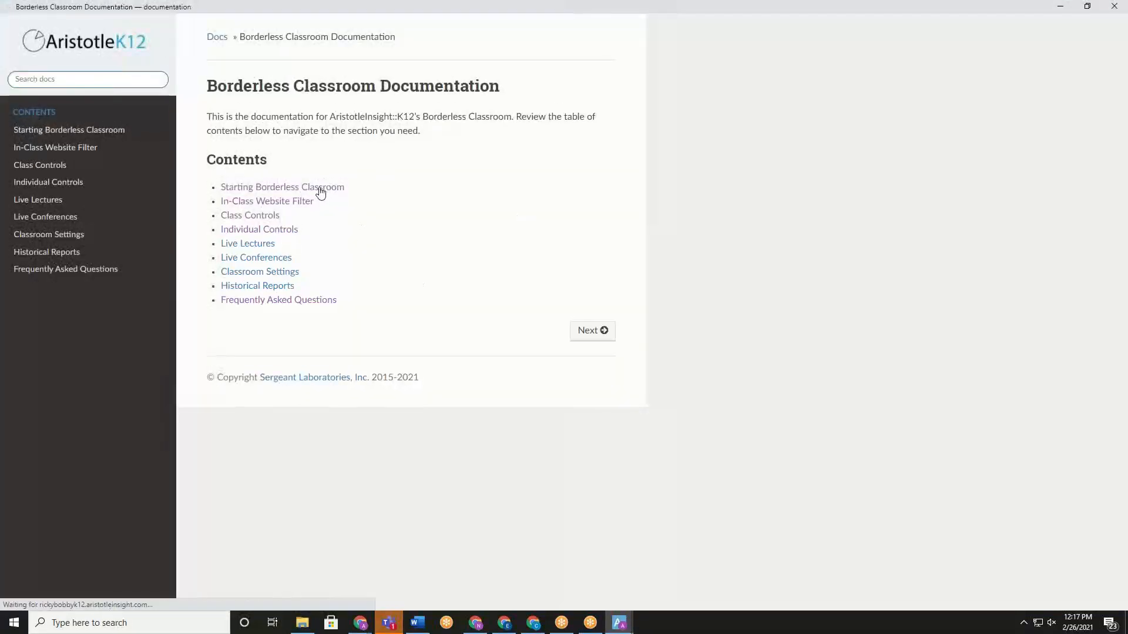
pyautogui.scroll(-1, 599, 172)
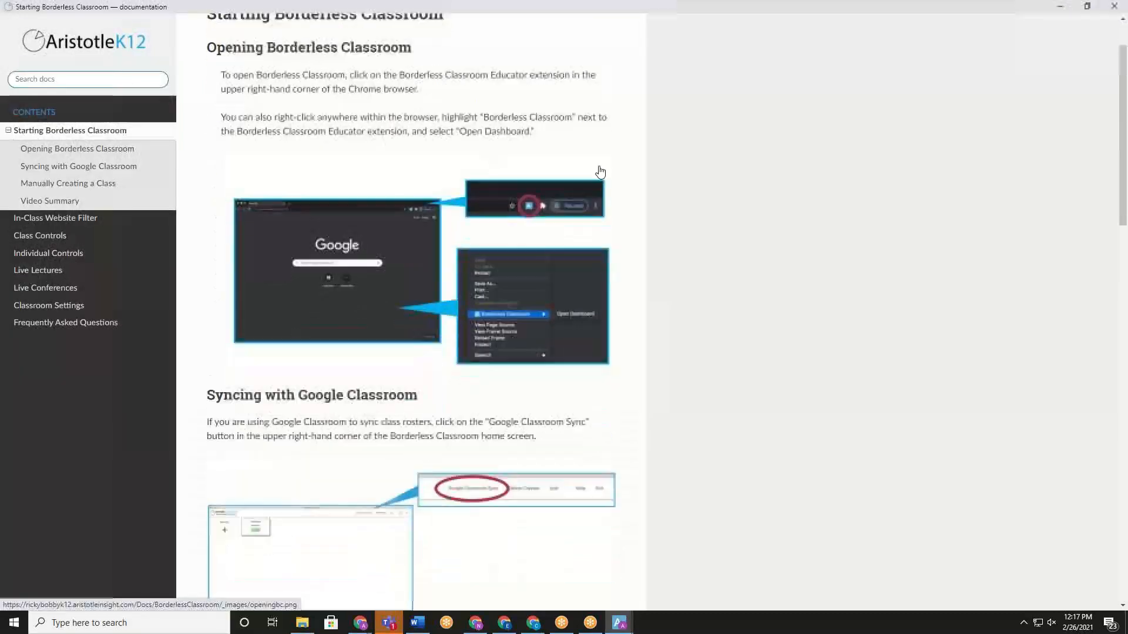
pyautogui.scroll(-10, 660, 159)
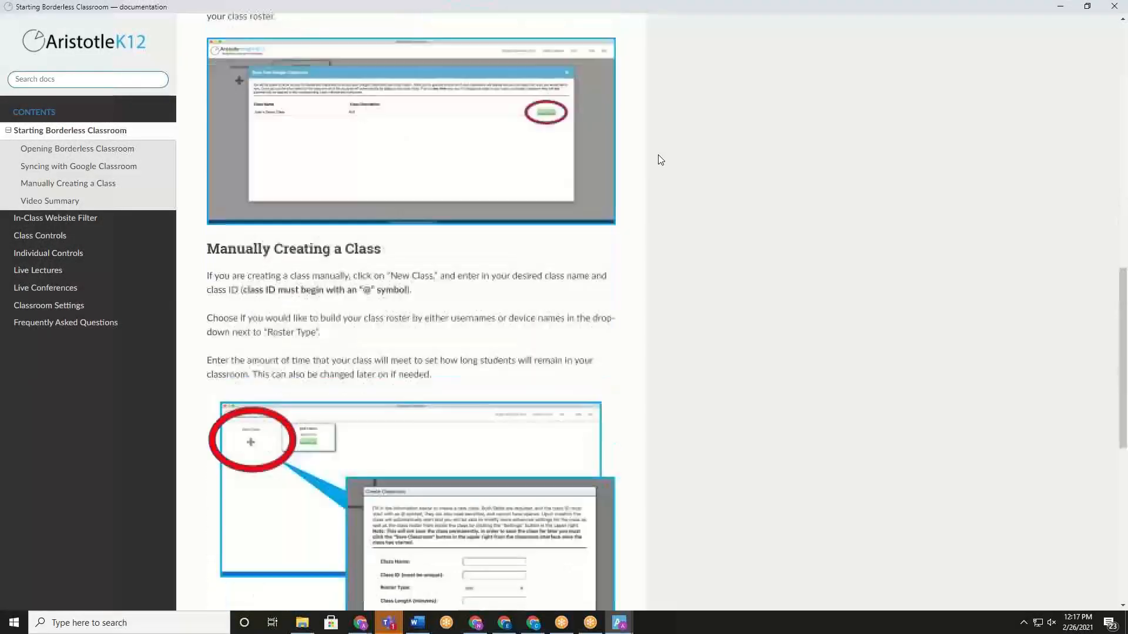
pyautogui.scroll(-10, 659, 159)
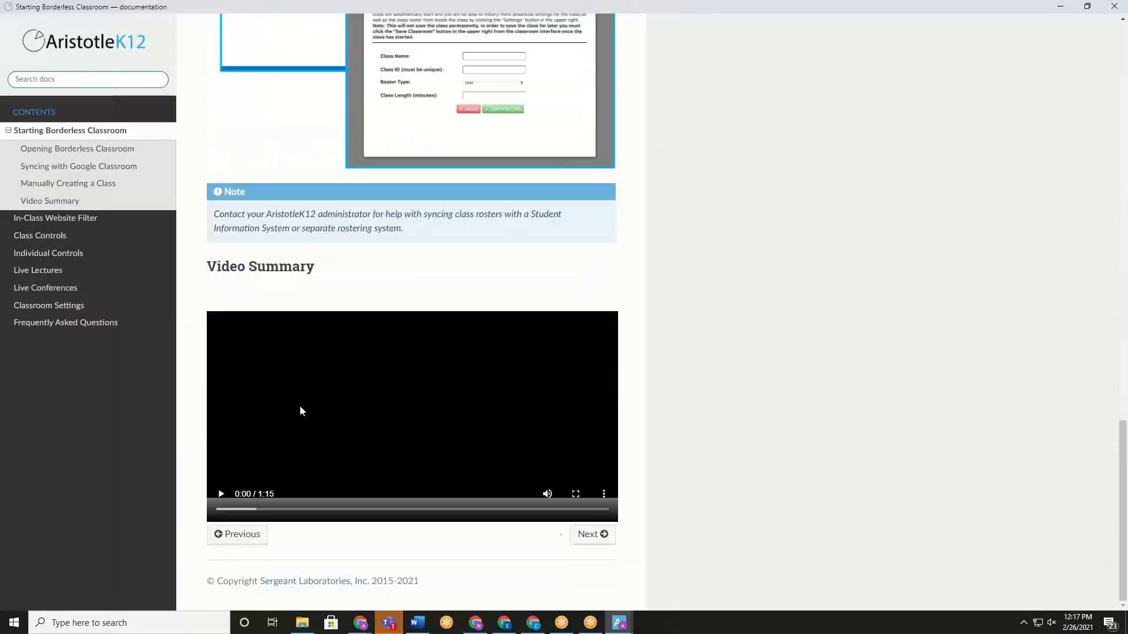
pyautogui.click(1063, 7)
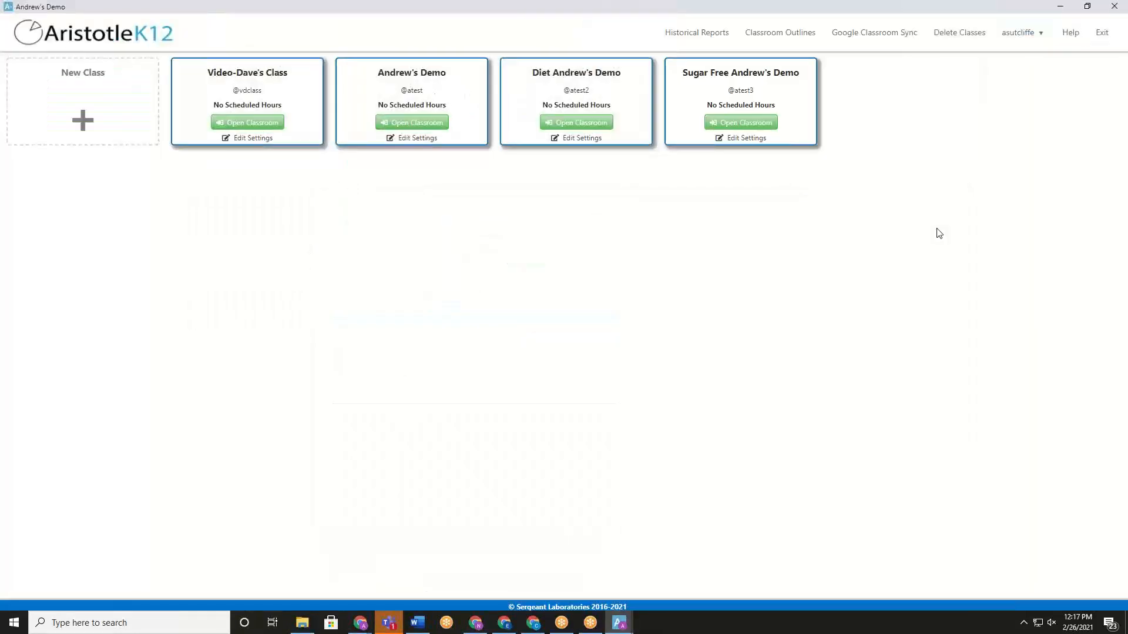